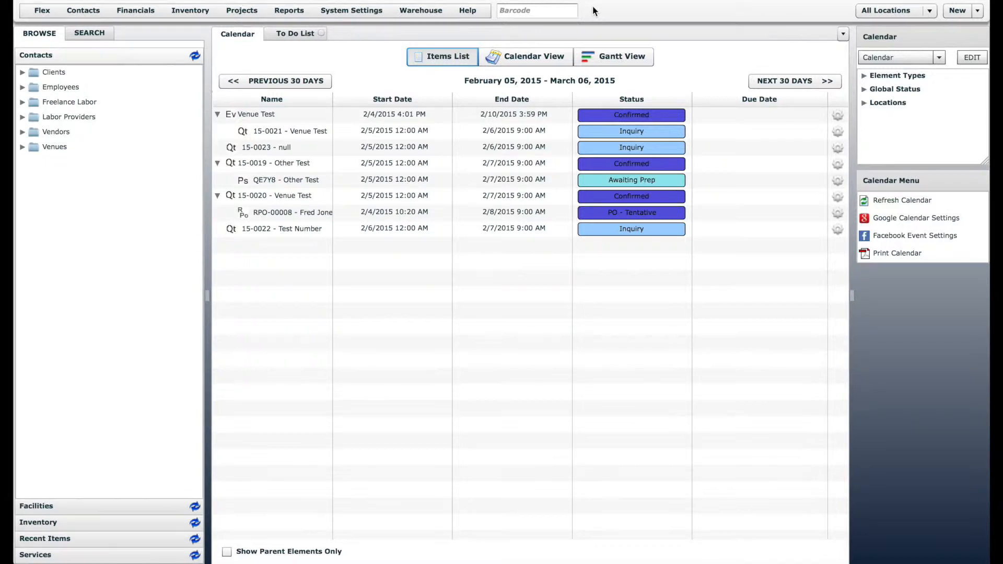
Step: Open the corporate identities list and bring up the Flex Rental Solutions record
left_click(372, 13)
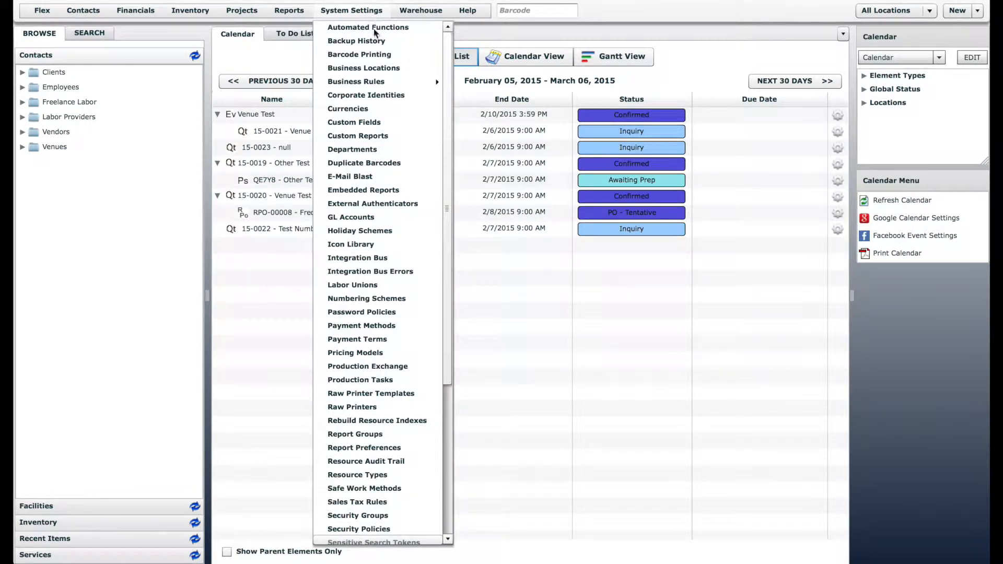
left_click(380, 96)
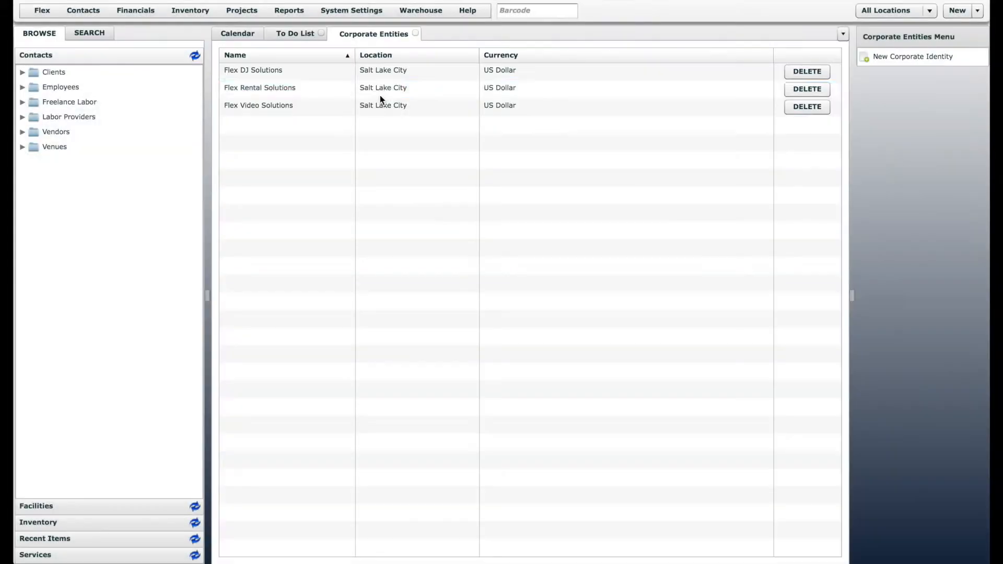
left_click(333, 88)
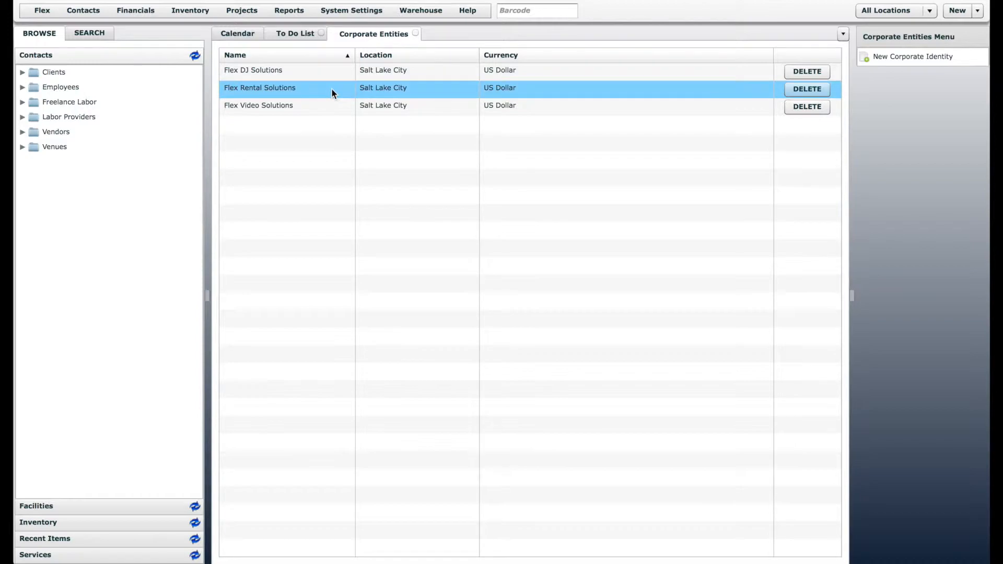
double_click(299, 89)
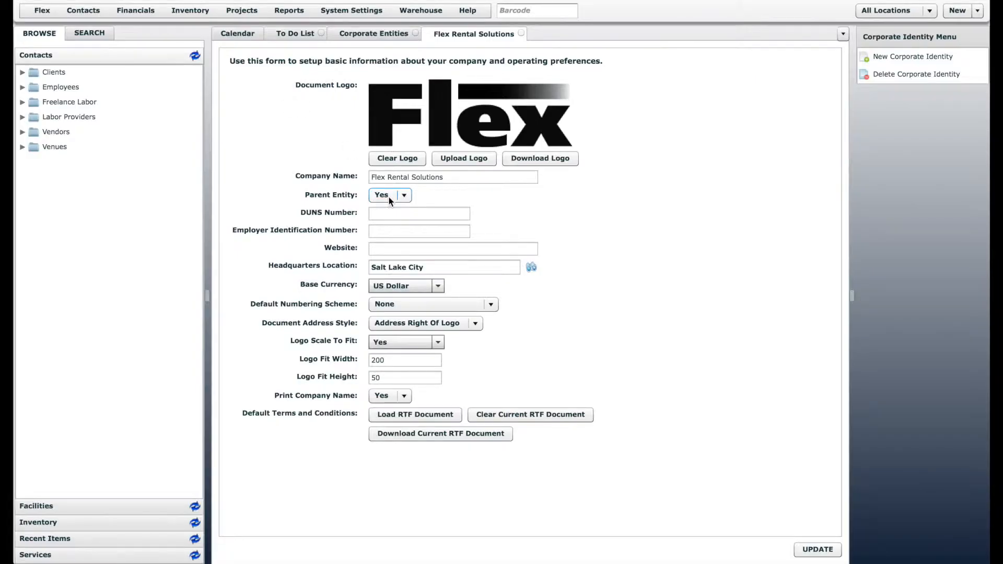
left_click(458, 176)
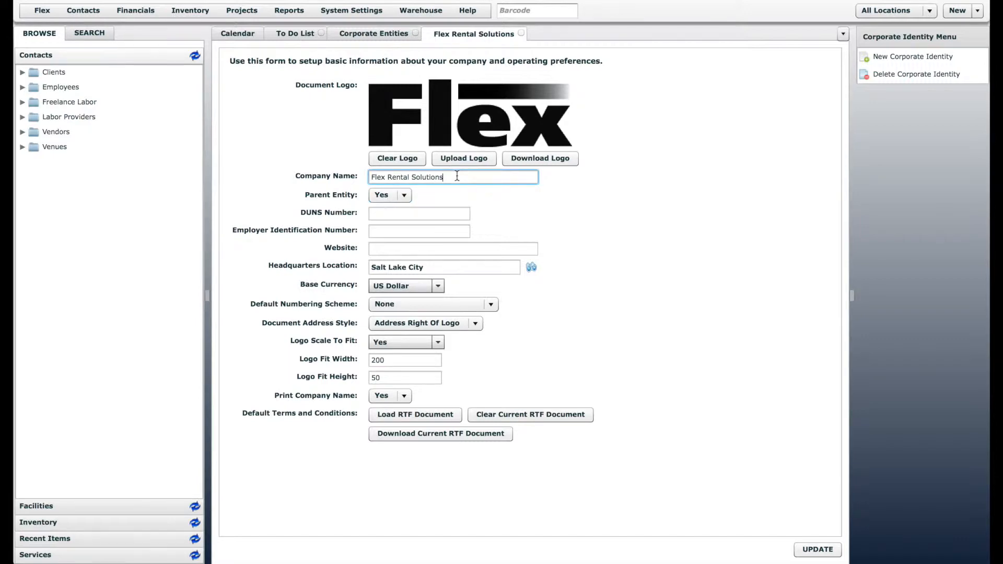
Step: Open the Flex Video Solutions and Flex DJ Solutions records from the corporate entities list
left_click(380, 33)
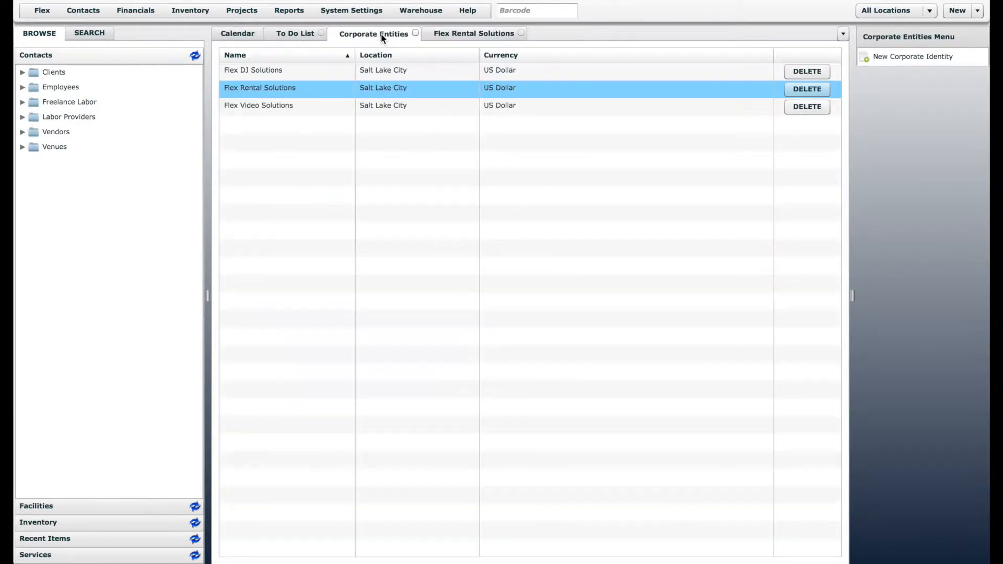
double_click(273, 105)
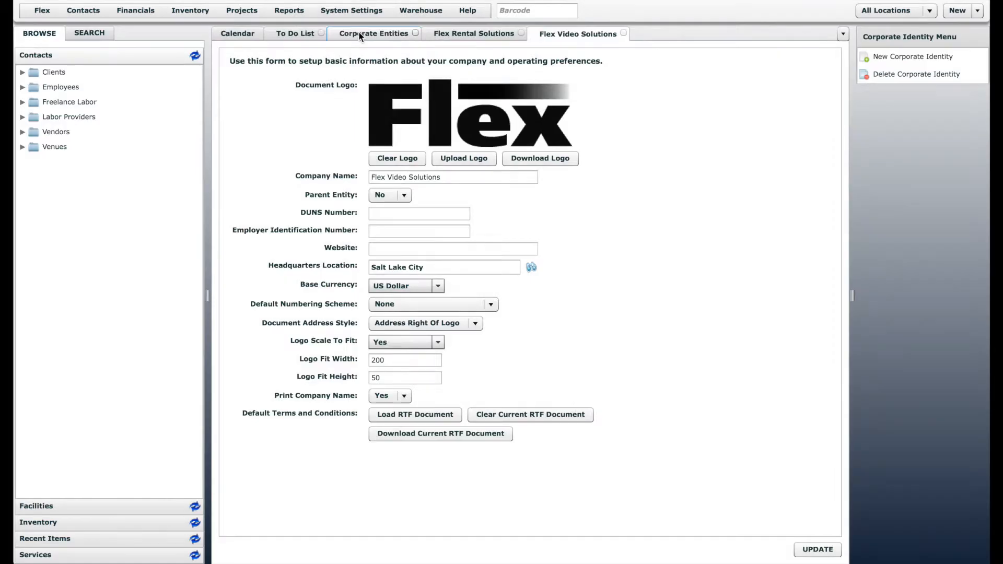
left_click(360, 35)
left_click(293, 73)
double_click(292, 73)
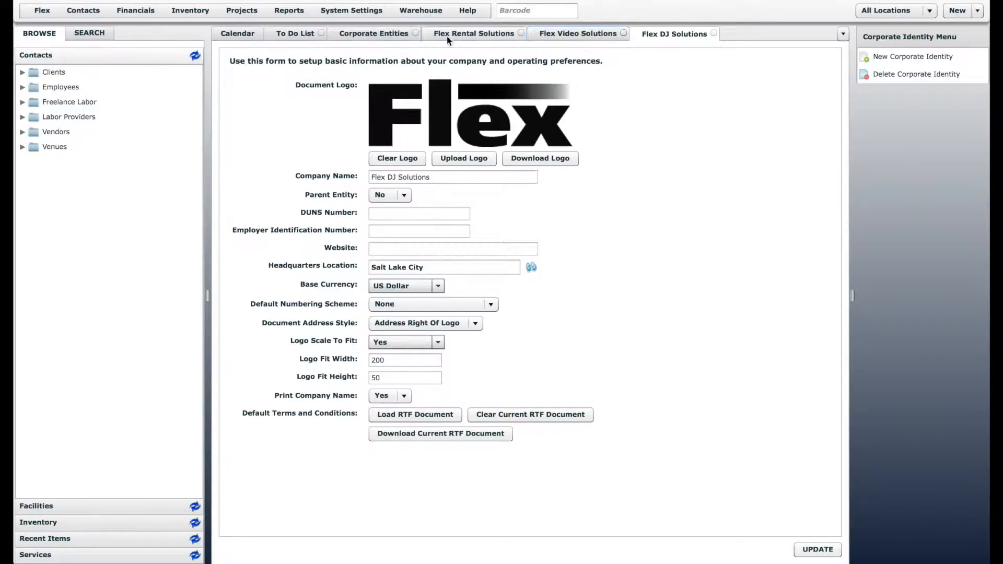
Step: Compare the entities in the corporate entities list with the Flex Video Solutions and Flex DJ Solutions records, checking their company name and parent entity settings
left_click(381, 34)
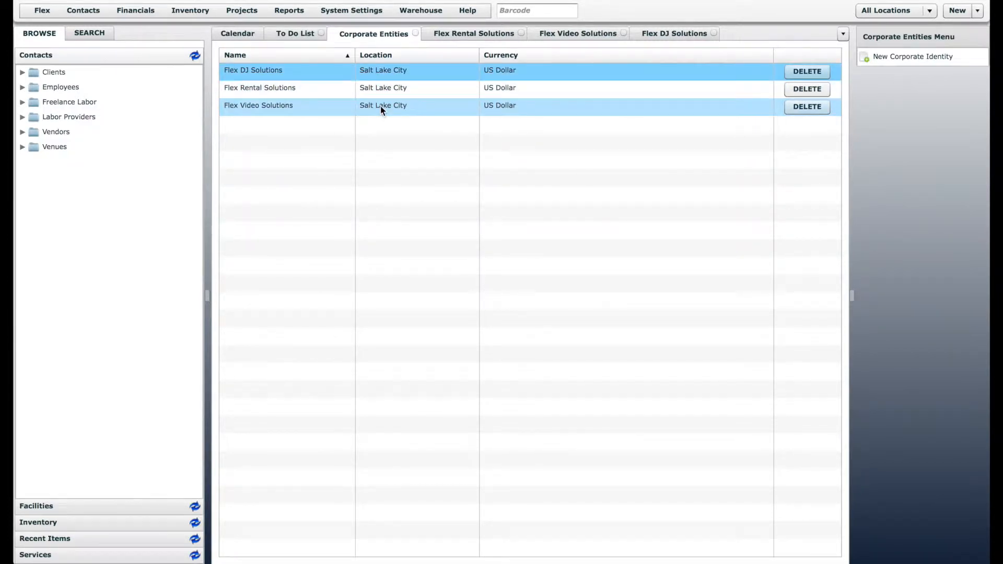
left_click(321, 93)
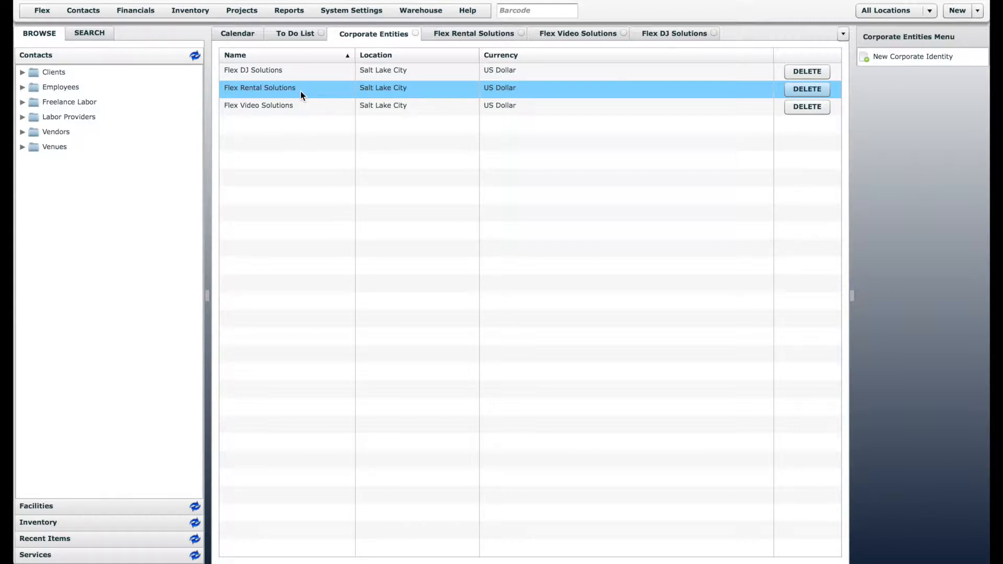
left_click(283, 111)
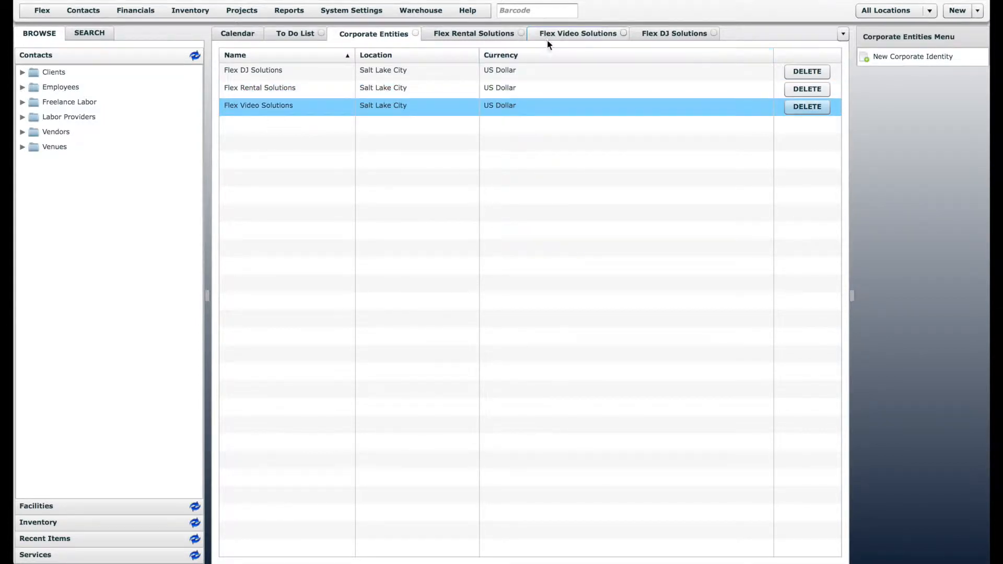
left_click(564, 33)
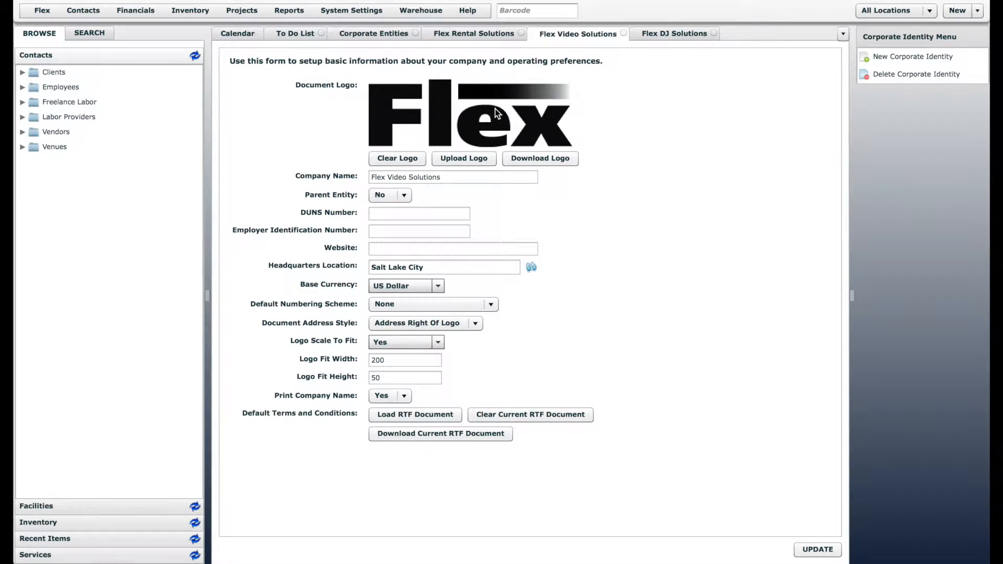
left_click(665, 33)
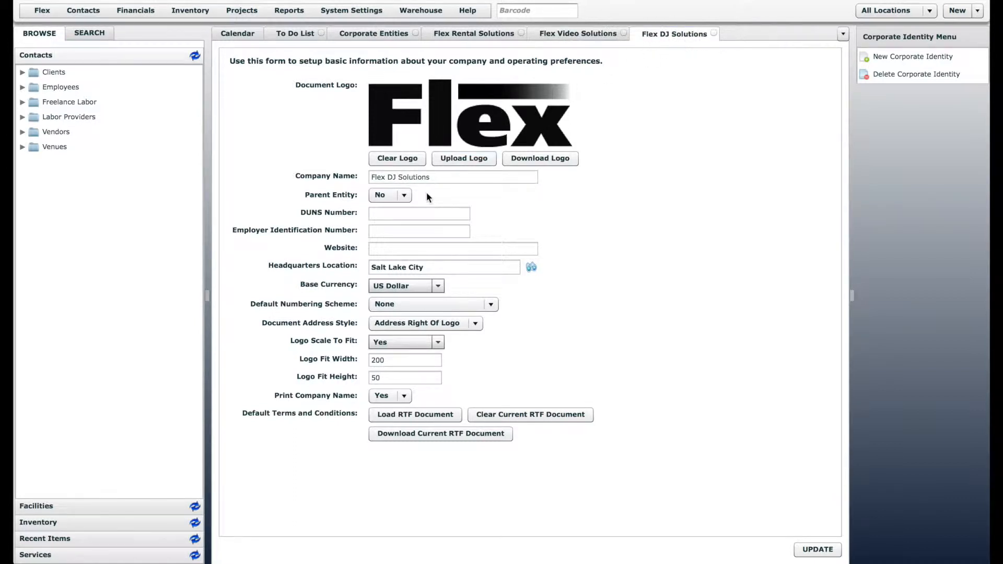
left_click(439, 177)
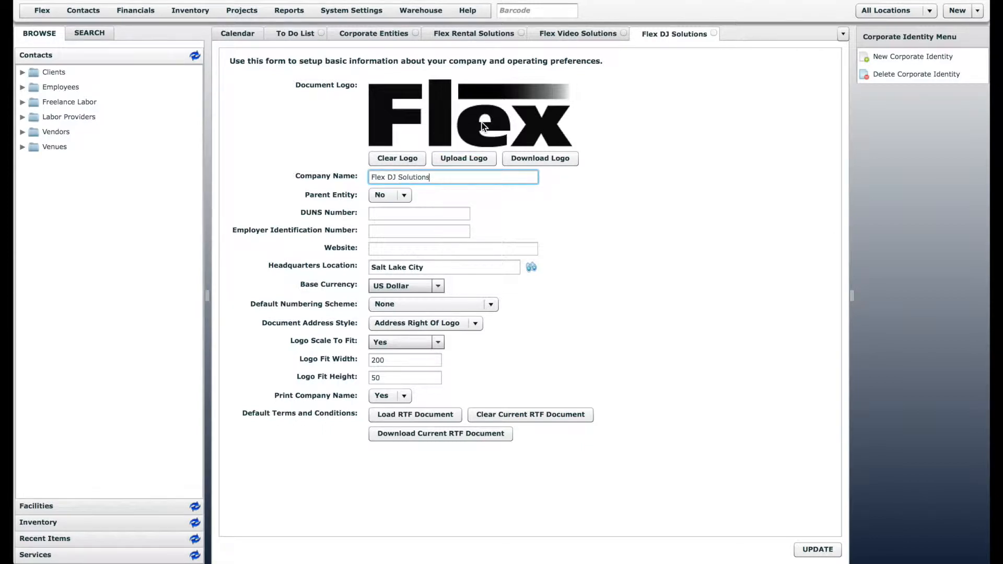
Step: Try to create a new corporate identity from the corporate entities list
left_click(379, 32)
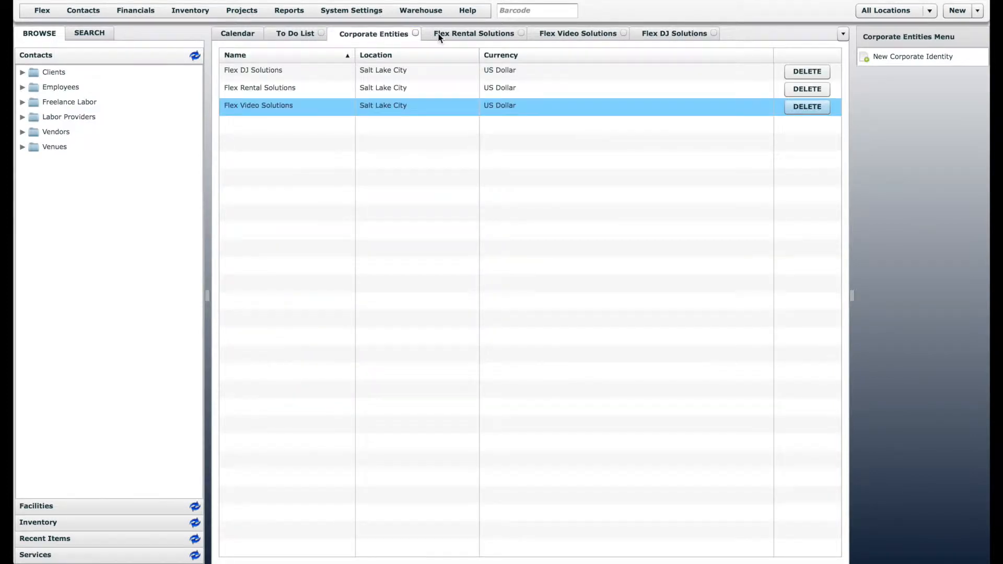
left_click(930, 56)
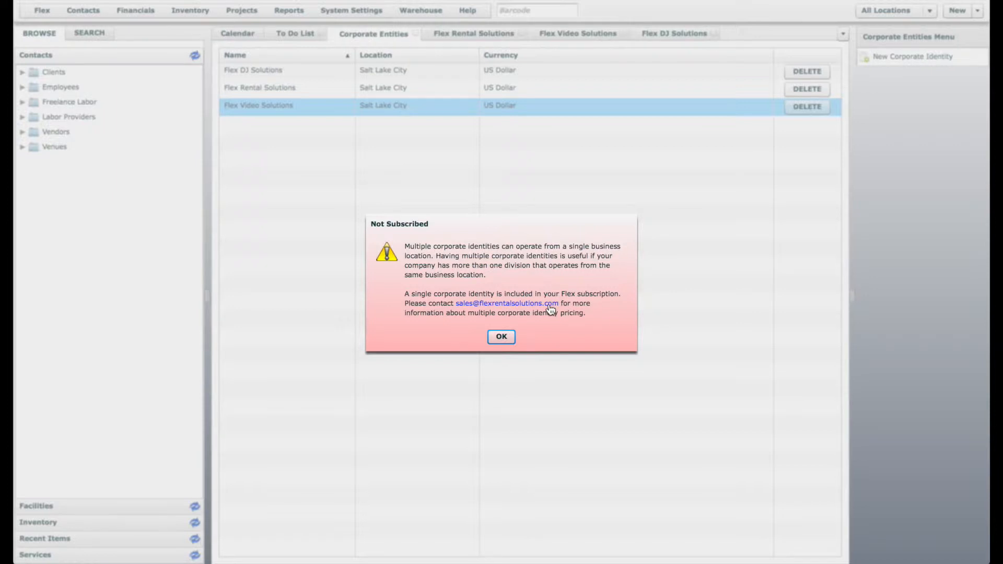
left_click(501, 336)
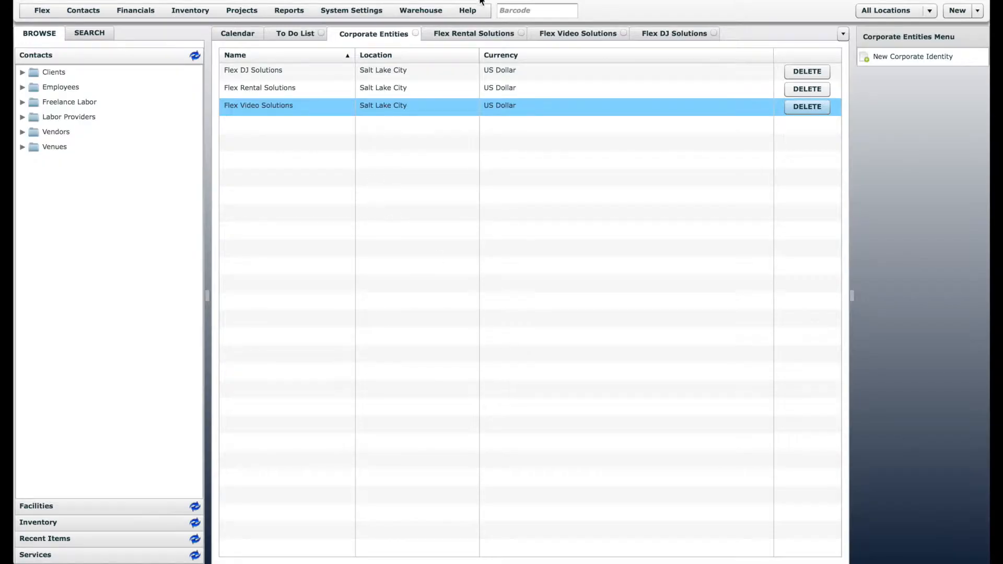
Step: Review the Flex Rental Solutions record's DUNS number, employer identification number and website fields, glancing at the Flex DJ Solutions record for comparison
left_click(490, 35)
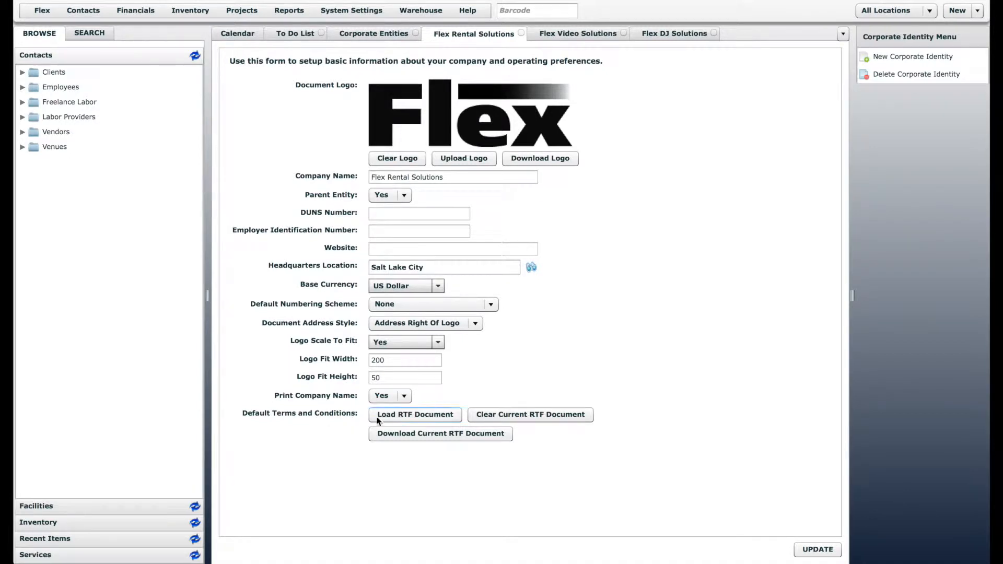
left_click(654, 36)
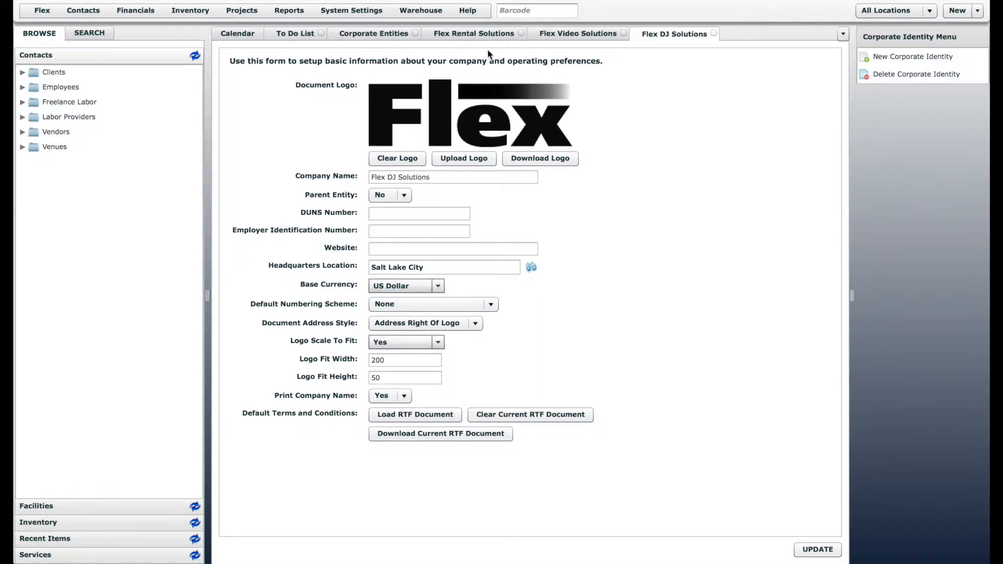
left_click(481, 34)
left_click(405, 214)
left_click(405, 231)
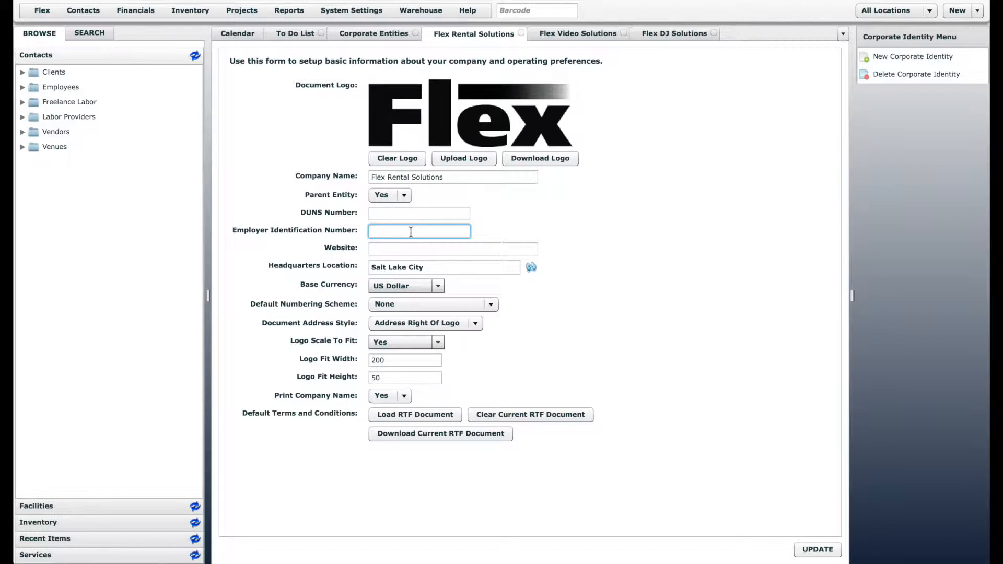
left_click(413, 248)
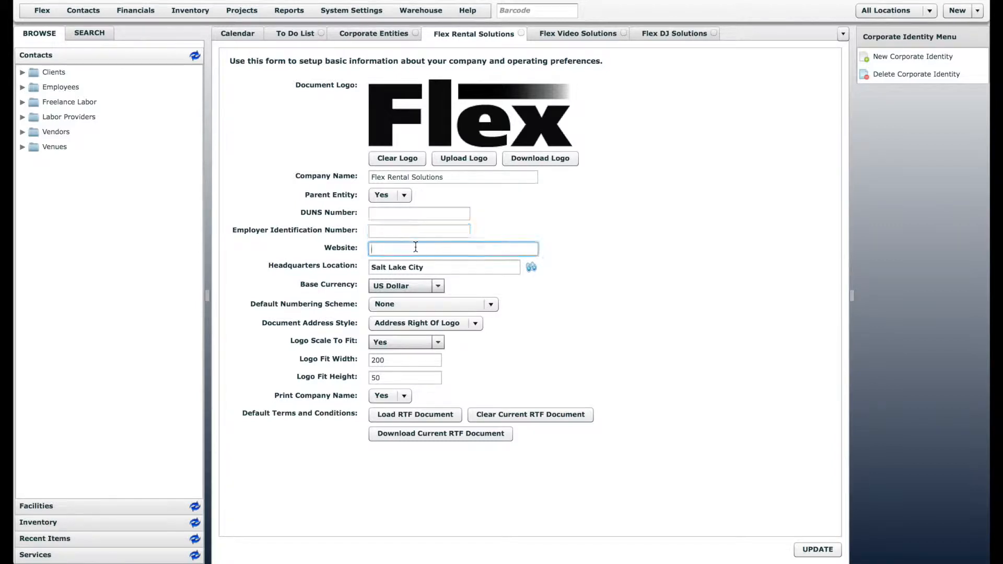
Step: Look through the warehouses available as headquarters location for Flex Rental Solutions, leaving the selection without accepting a change
left_click(439, 266)
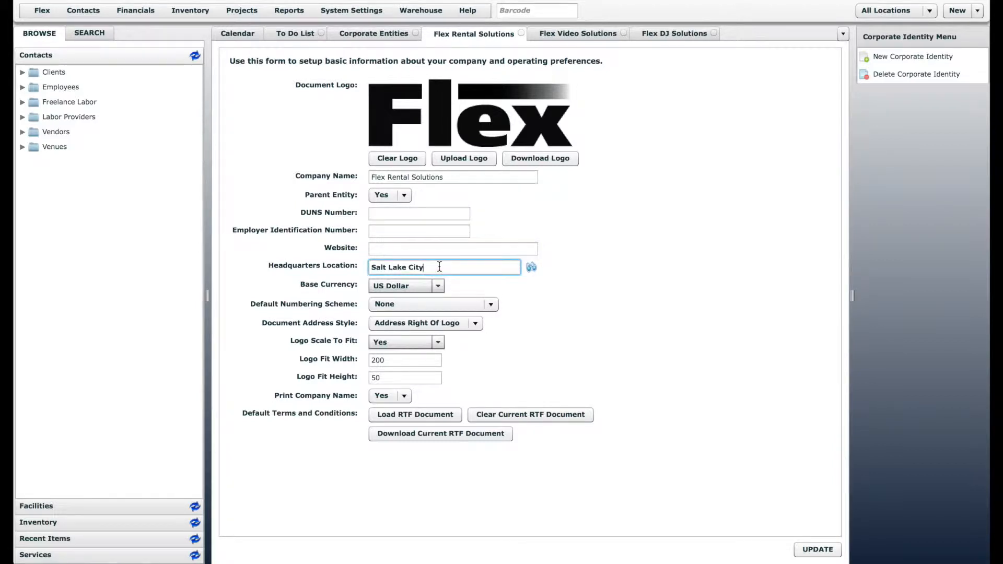
left_click(530, 268)
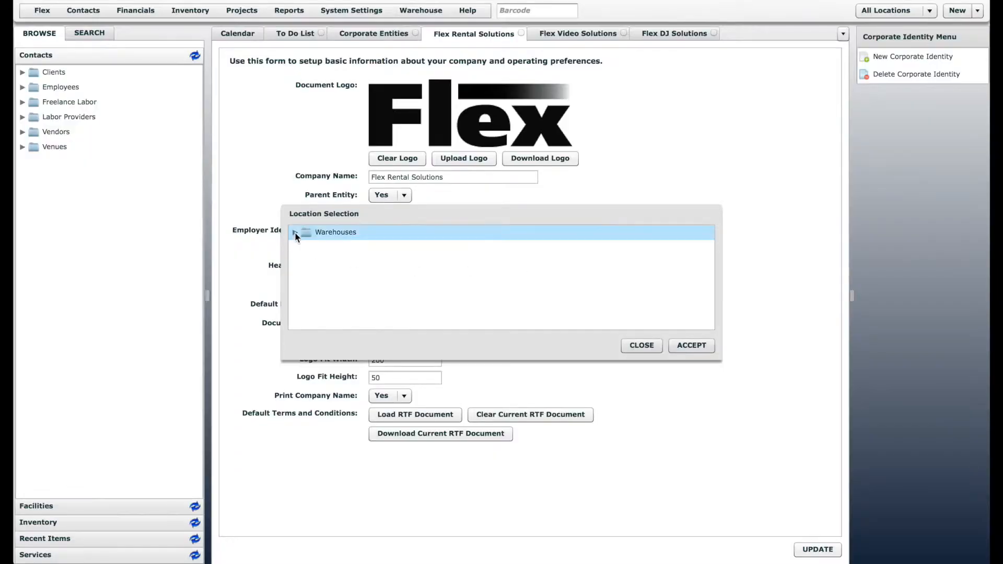
left_click(295, 232)
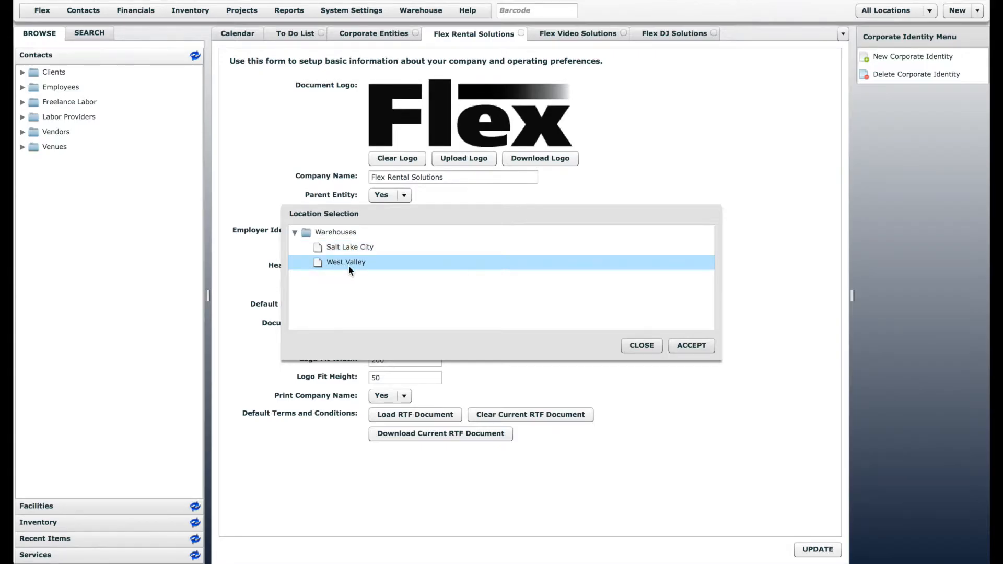
left_click(626, 343)
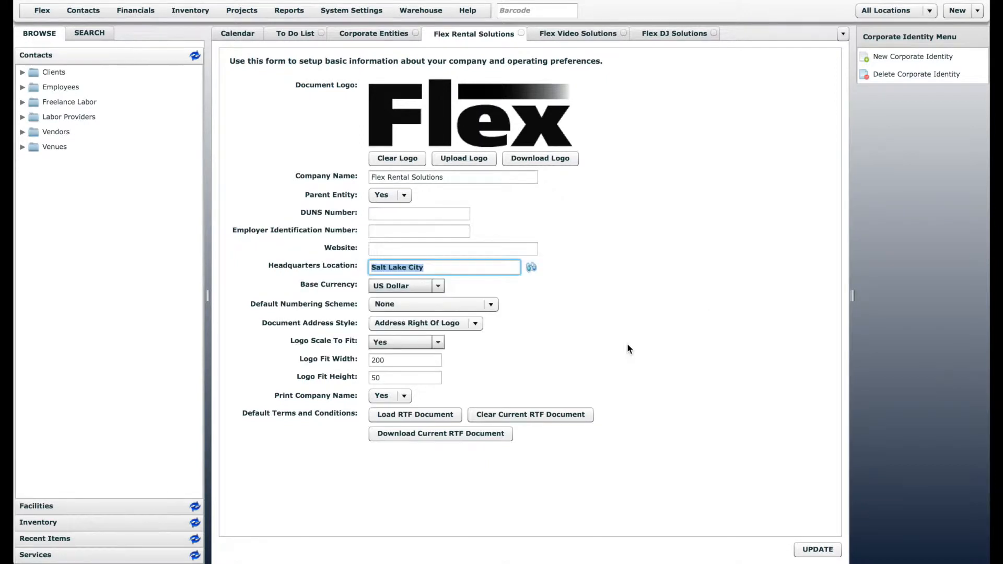
left_click(487, 268)
Step: Check the headquarters location on the Flex Video Solutions and Flex DJ Solutions records, and return to the Flex Rental Solutions record
left_click(560, 32)
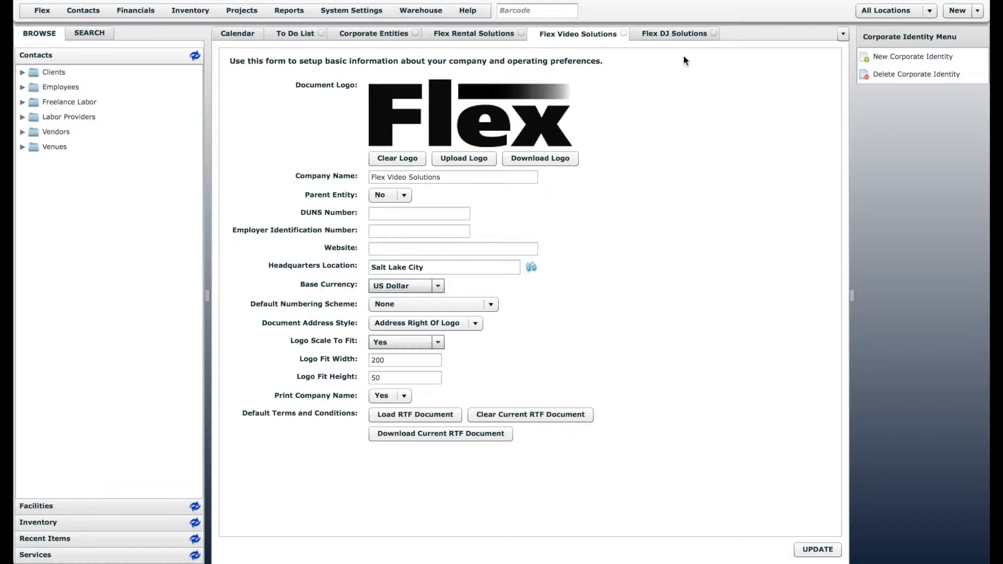
left_click(664, 33)
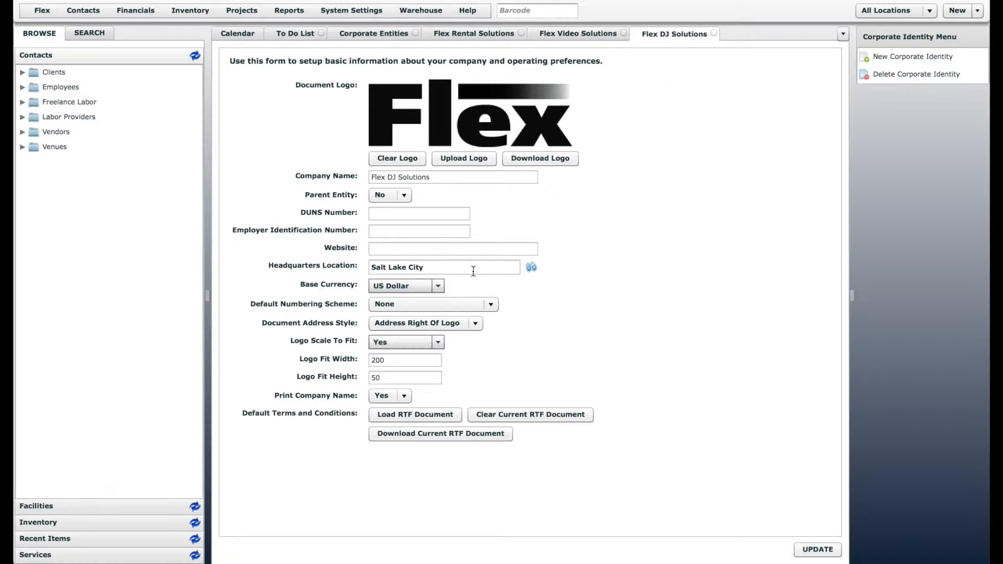
left_click(473, 33)
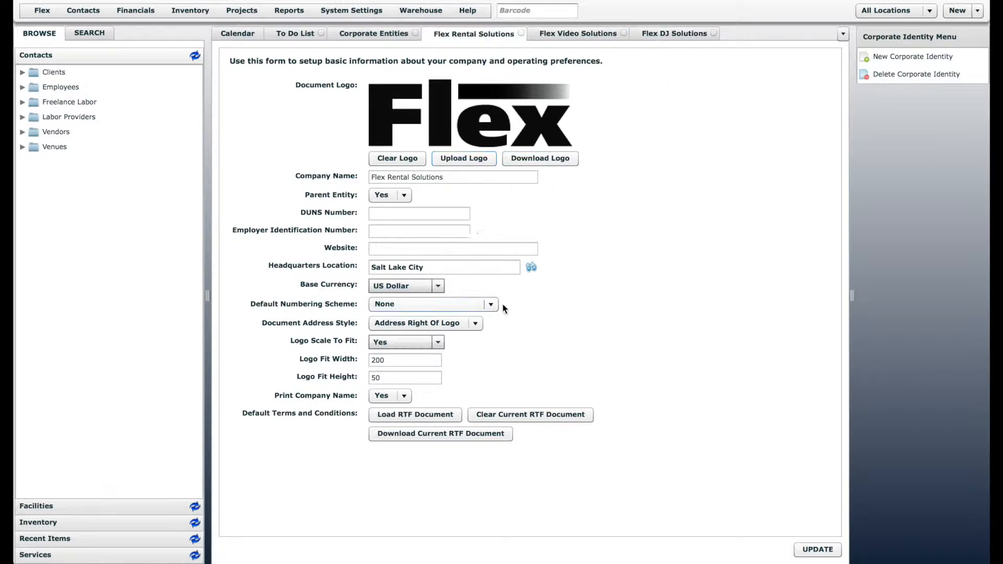
Step: Set the base currency of Flex Rental Solutions to US Dollar and its default numbering scheme to None
left_click(425, 285)
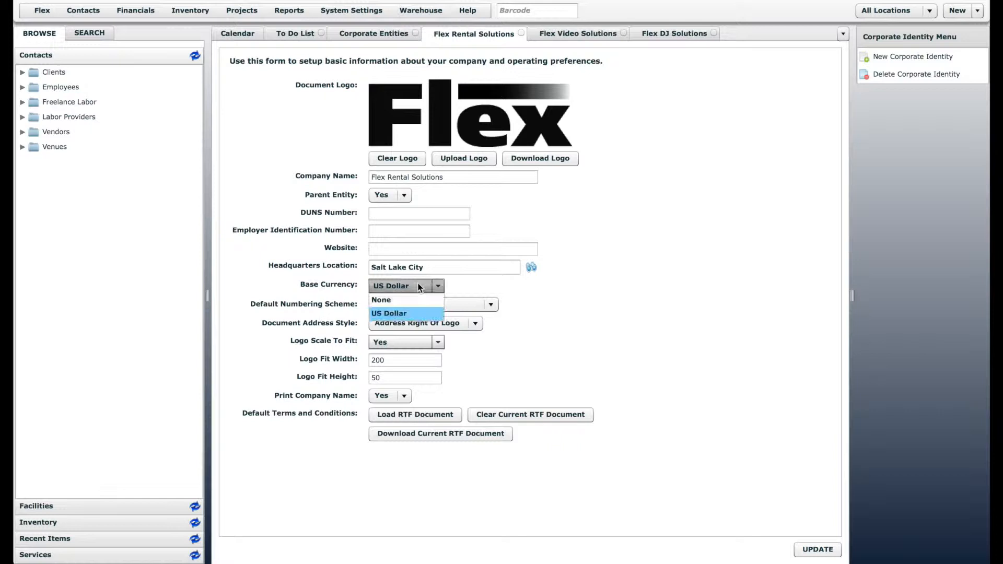
left_click(403, 315)
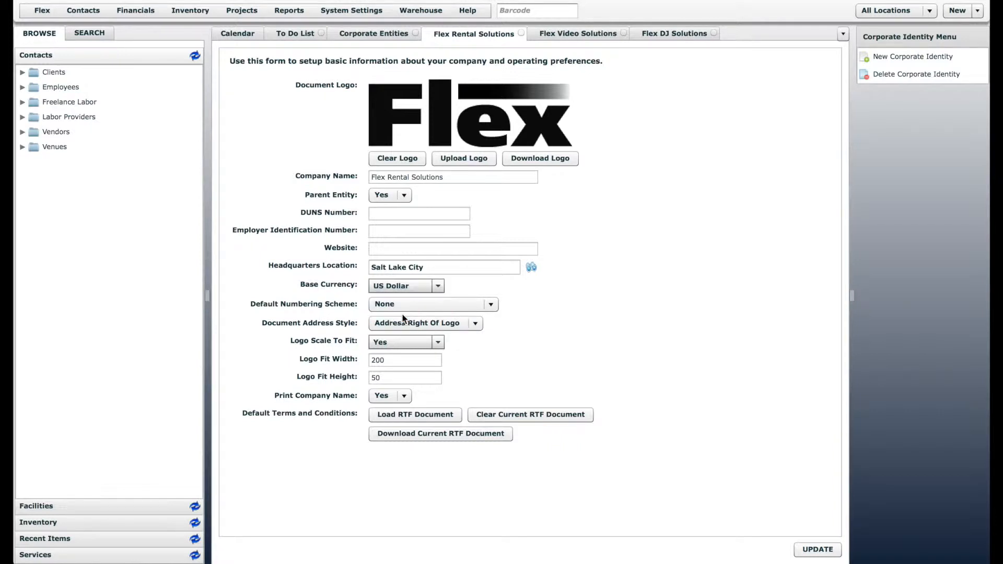
left_click(477, 305)
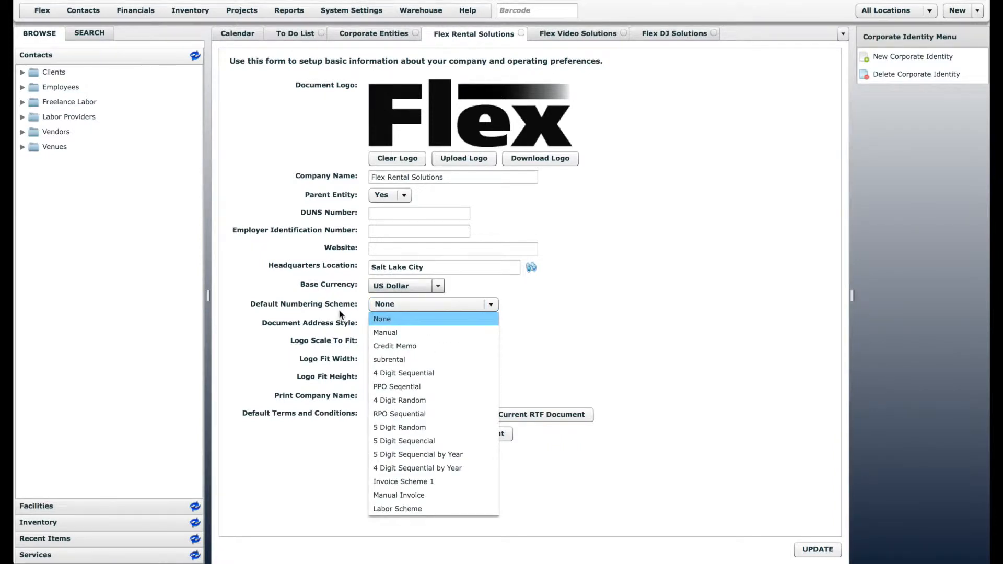
left_click(391, 317)
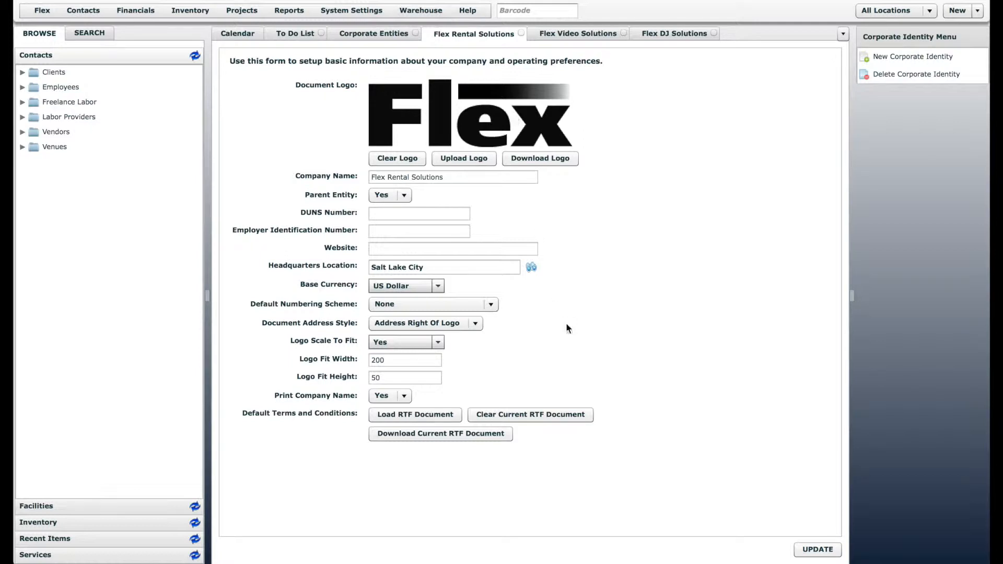
Step: Examine the document address style choices and the Print Company Name setting together with the company name it refers to
left_click(465, 326)
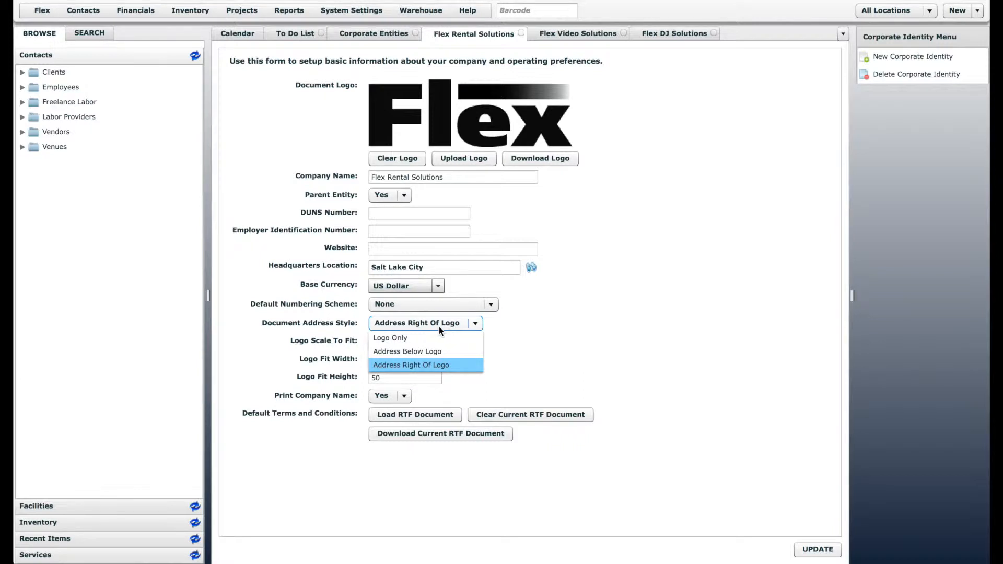
left_click(460, 327)
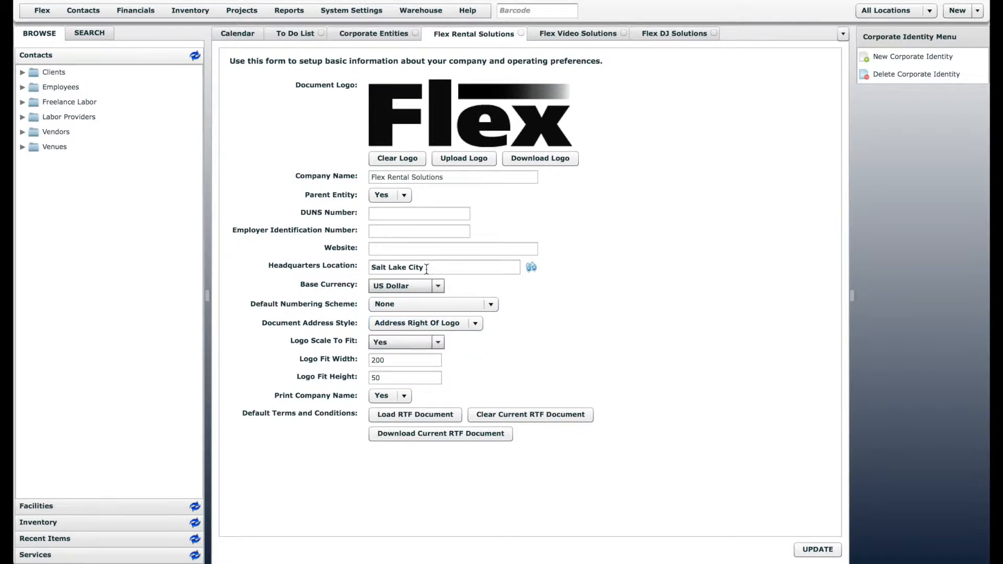
left_click(393, 397)
left_click(553, 292)
left_click(457, 177)
left_click_drag(457, 177, 353, 176)
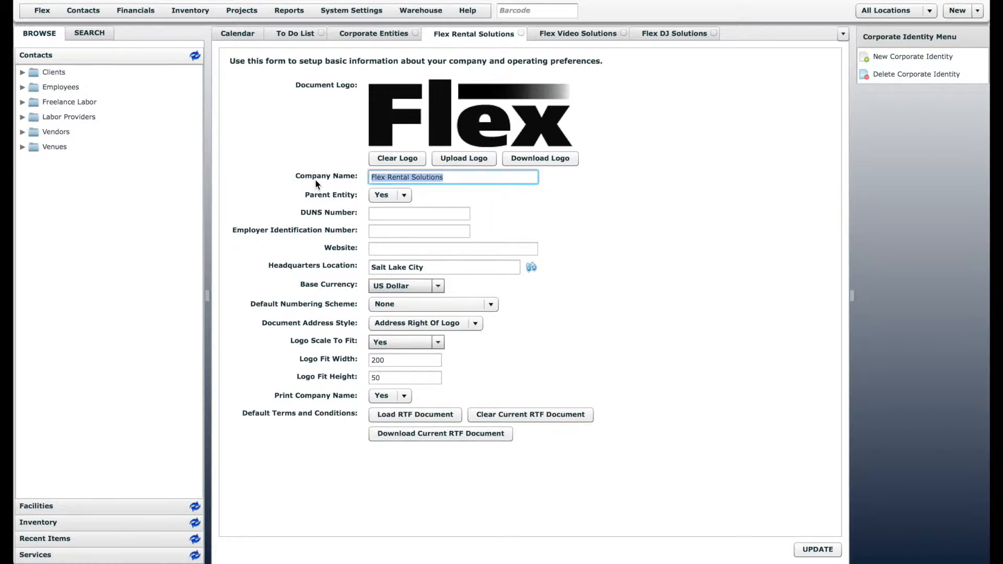
Step: Review the logo fit width and height of Flex Rental Solutions, keep Logo Scale To Fit at Yes, and save the record
left_click(479, 180)
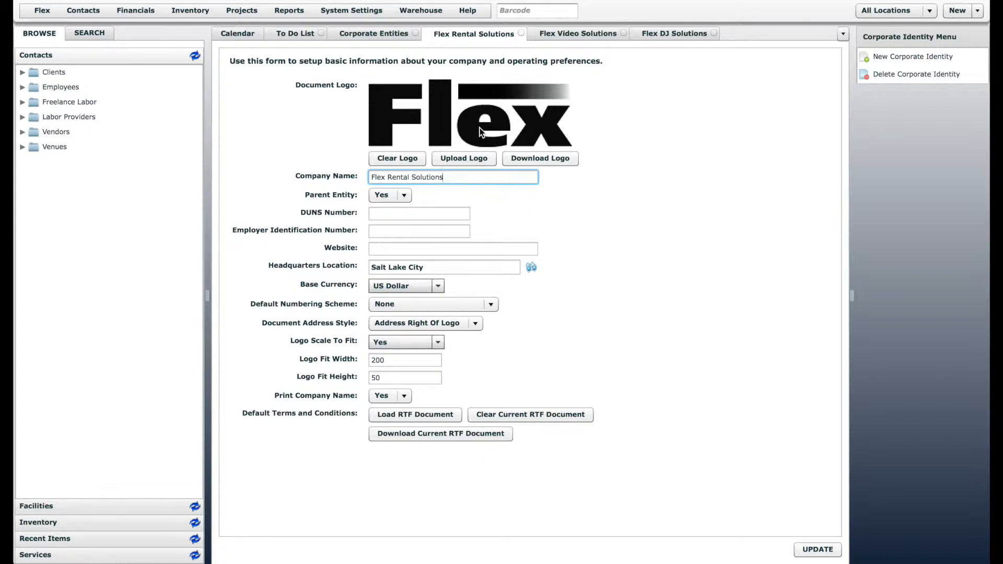
left_click(426, 341)
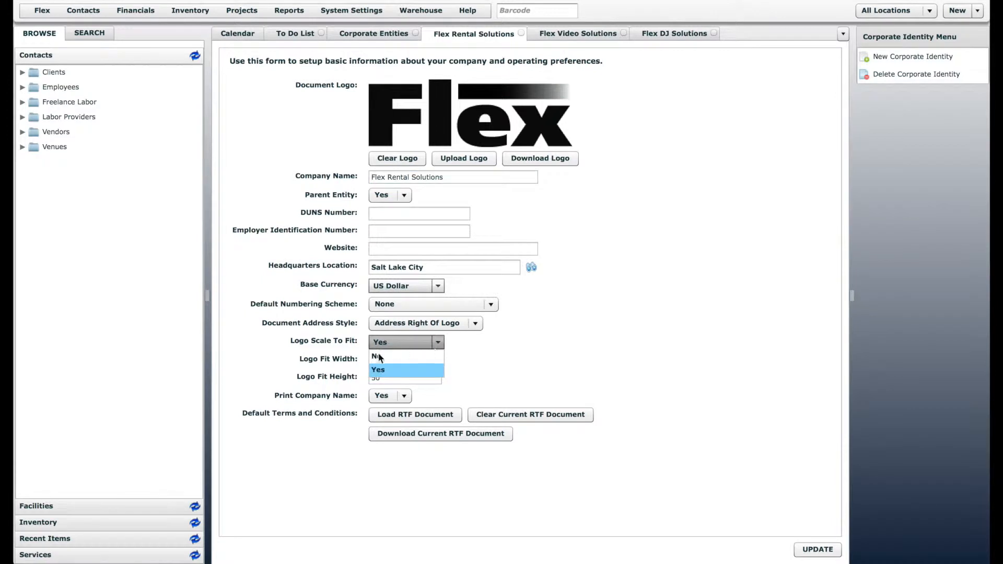
left_click(379, 370)
left_click(389, 360)
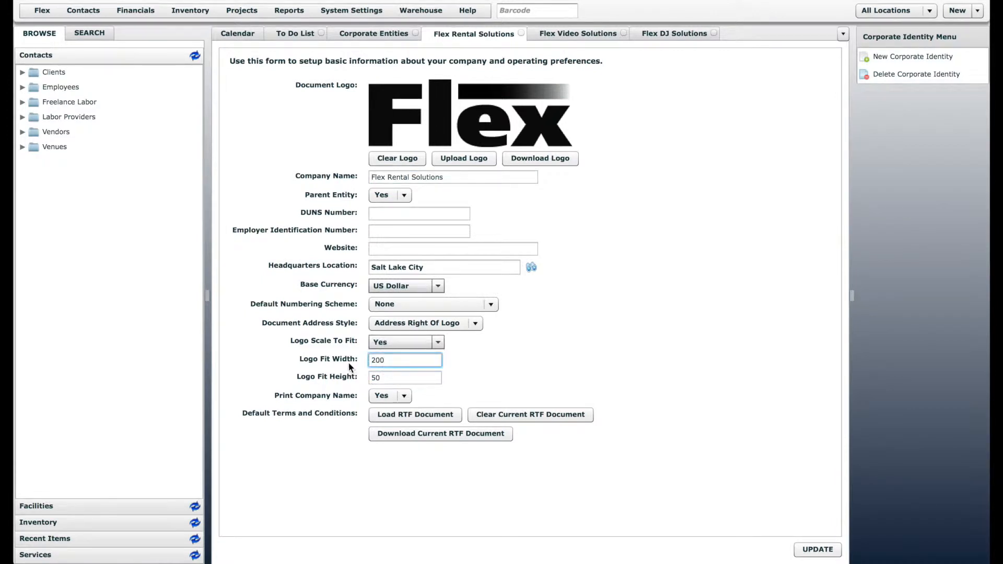
left_click(389, 375)
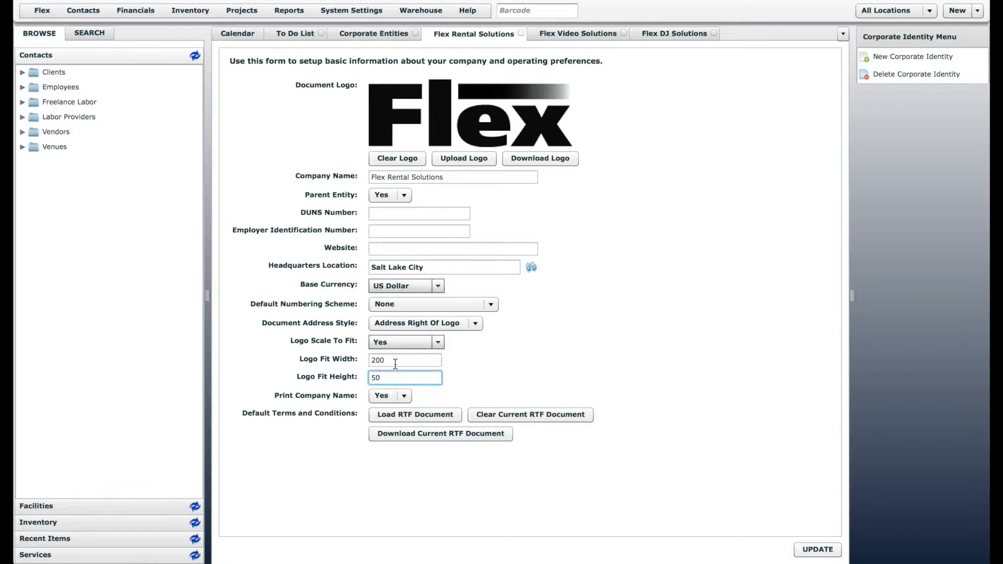
left_click(817, 549)
Step: Upload FlexDJ.jpg from the Desktop as the document logo of Flex DJ Solutions
left_click(684, 36)
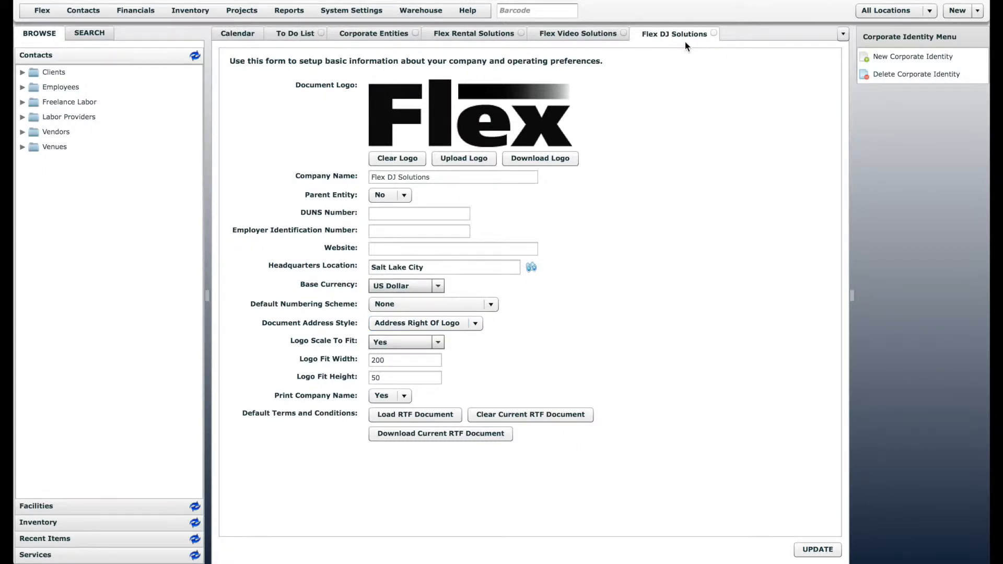
left_click(477, 160)
left_click(462, 355)
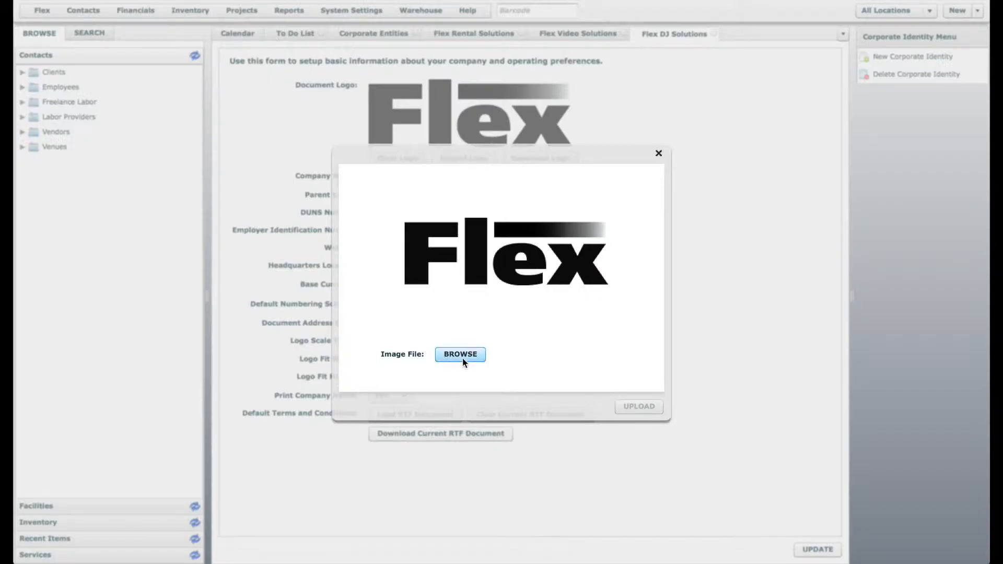
left_click(324, 235)
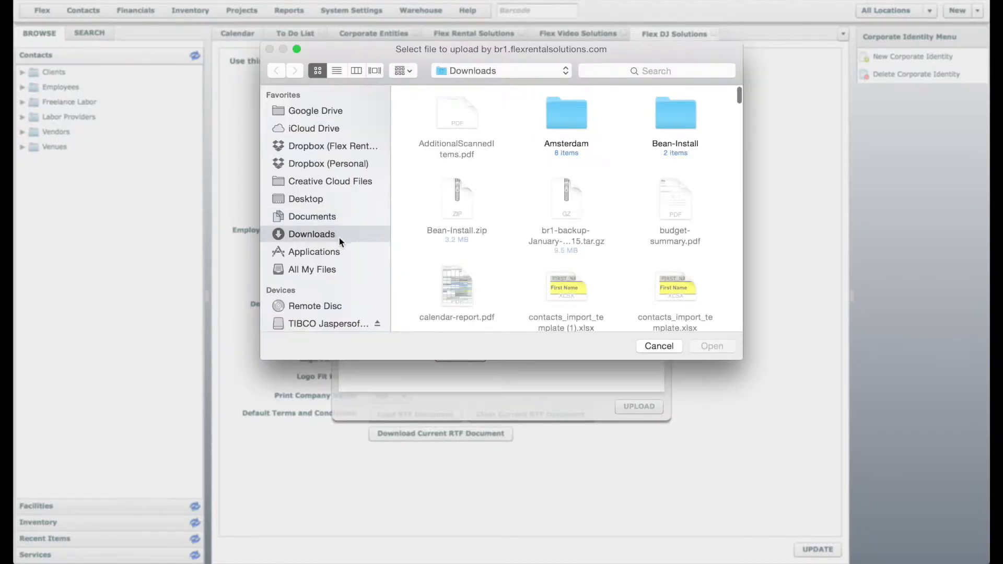
left_click(318, 202)
left_click(574, 198)
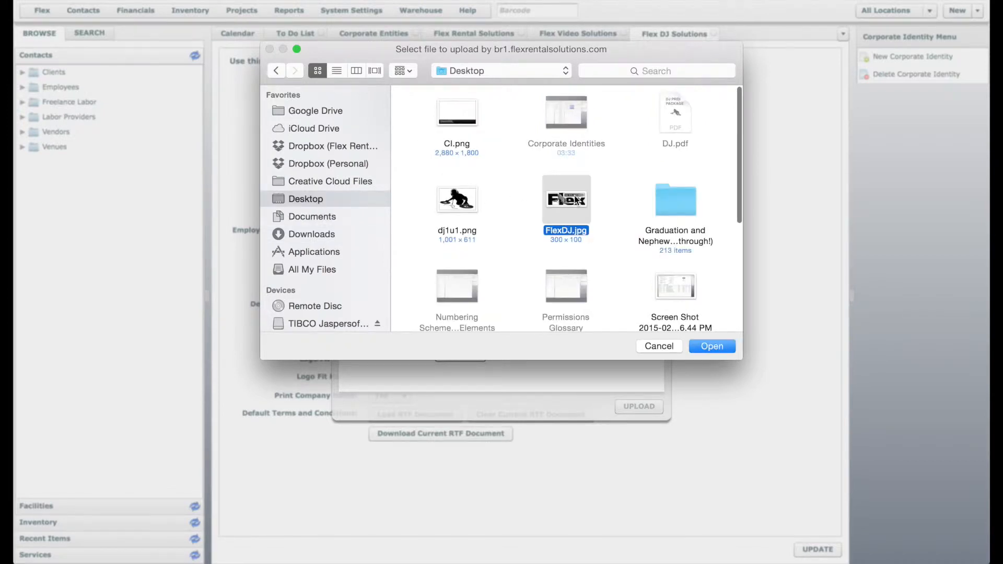
left_click(719, 347)
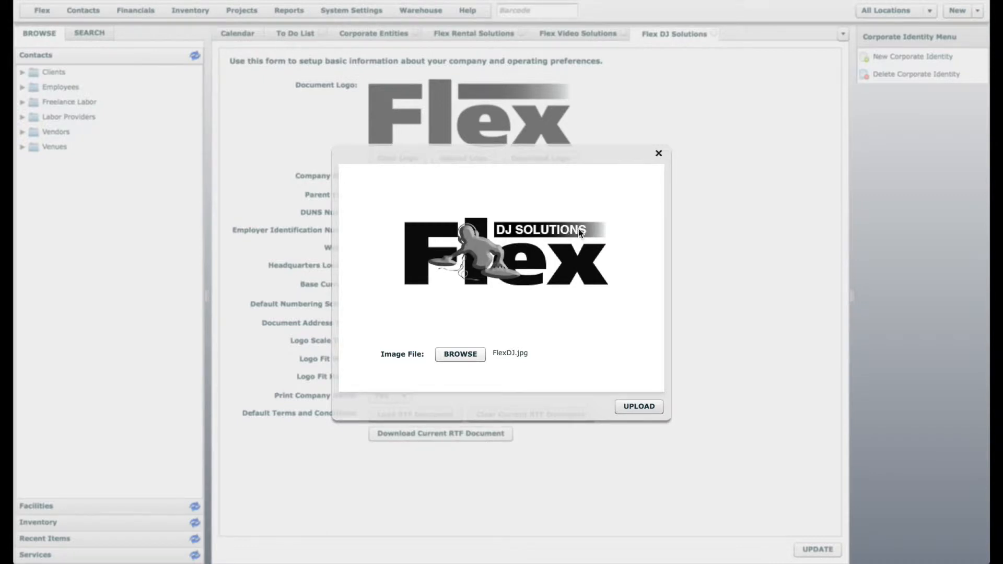
left_click(651, 412)
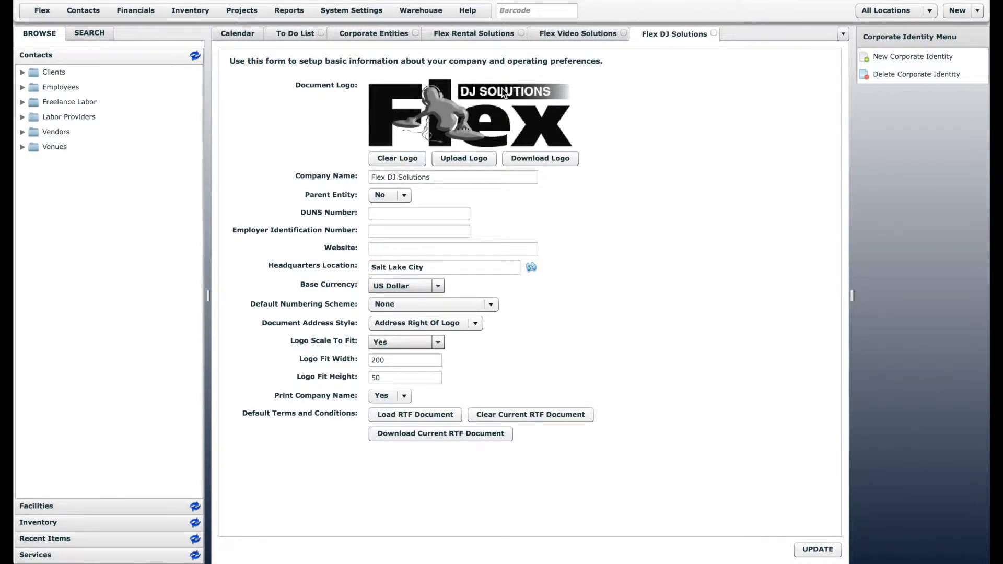
Step: Set Print Company Name to No and Document Address Style to Logo Only for Flex DJ Solutions, and save the record
left_click(405, 396)
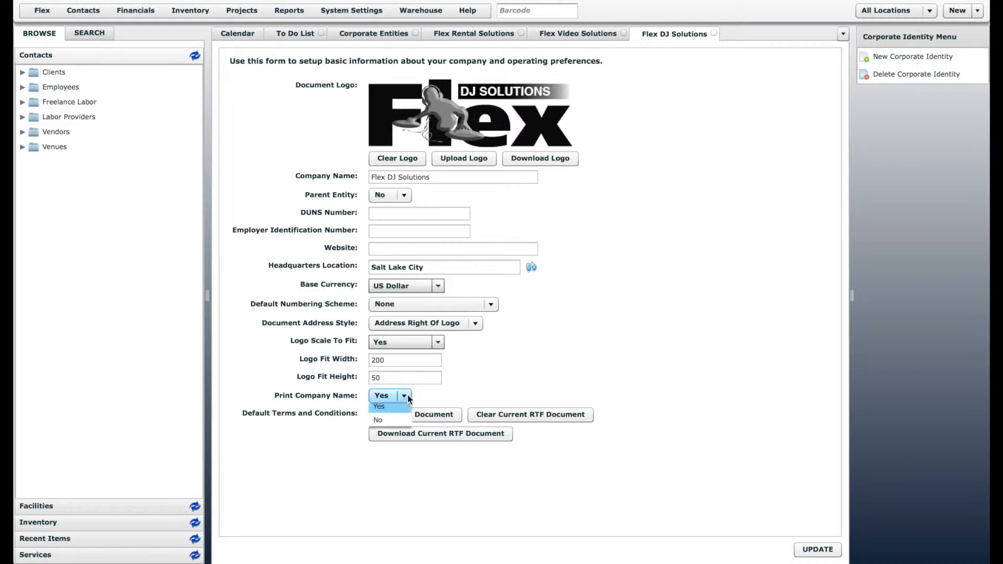
left_click(378, 423)
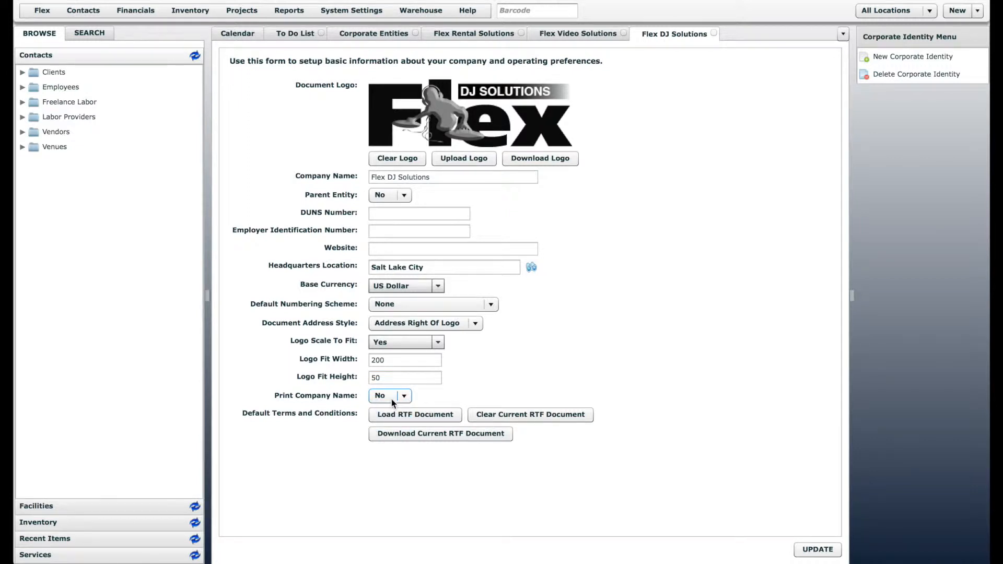
left_click(432, 177)
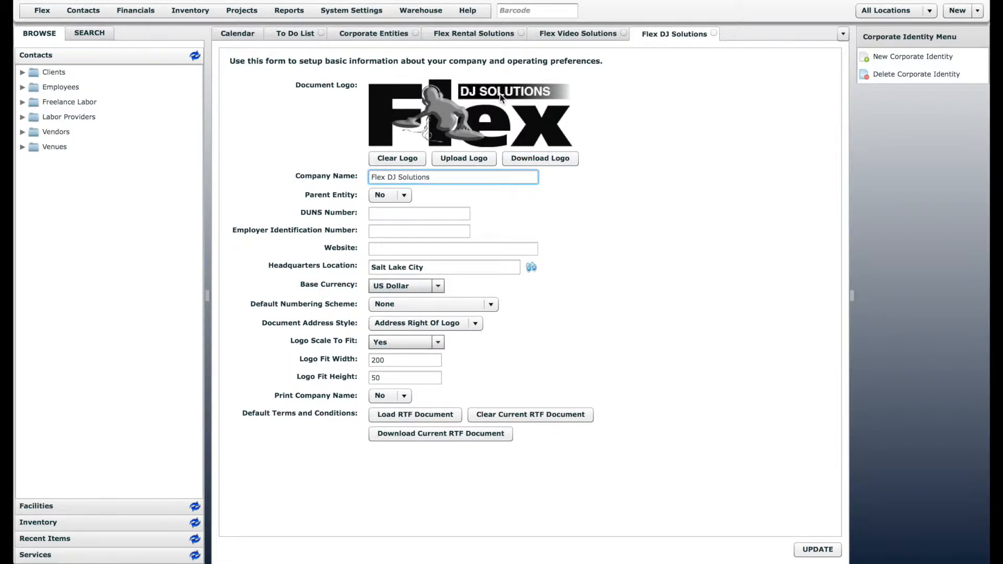
left_click(474, 324)
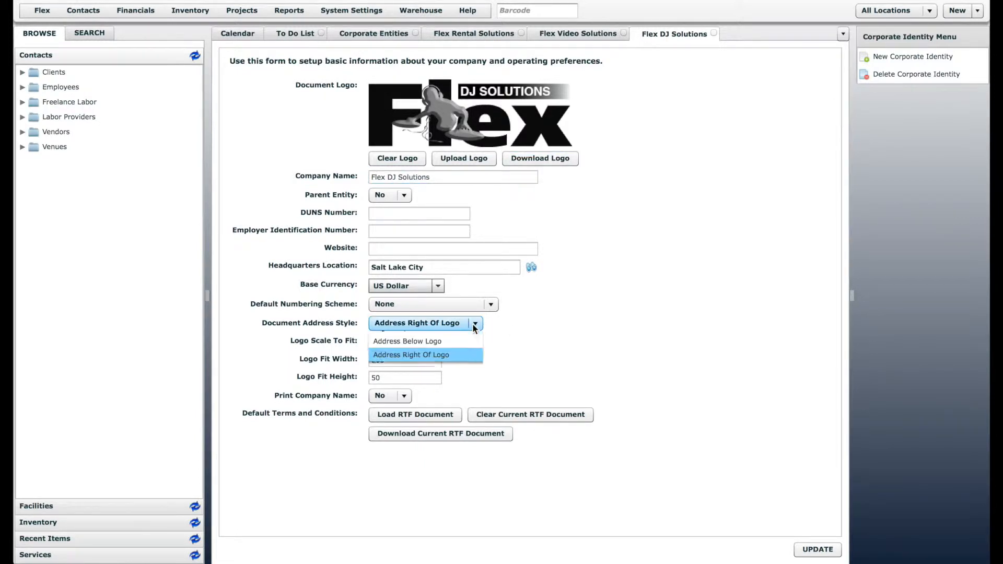
left_click(462, 332)
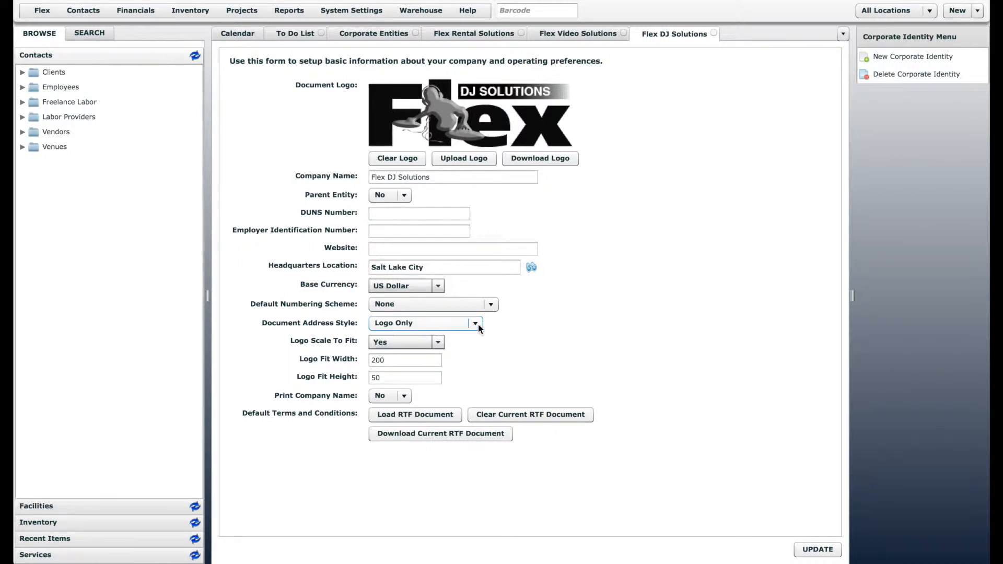
left_click(819, 549)
Step: Start a new quote with corporate identity Flex Rental Solutions and name it Corporate Identity Test
left_click(976, 11)
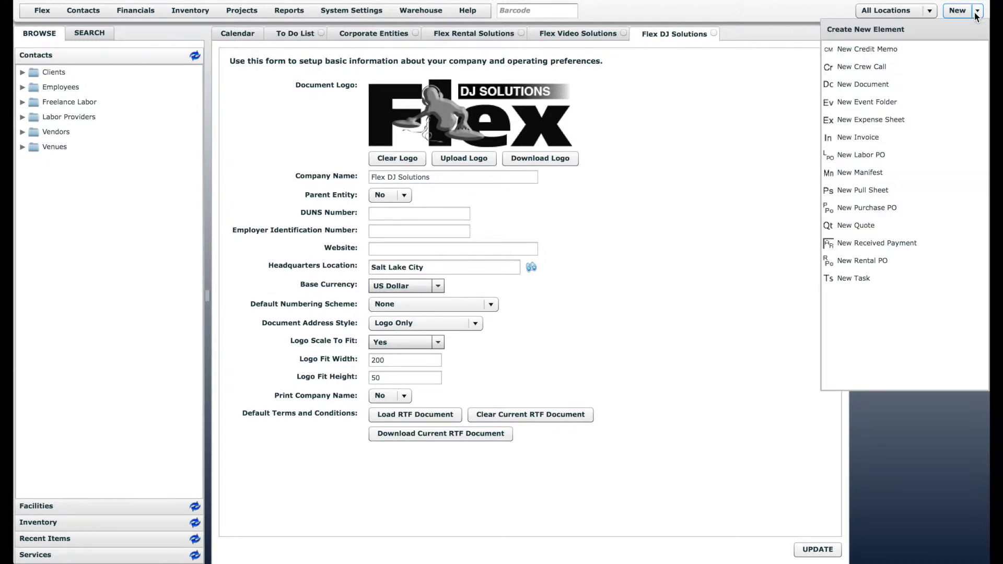
left_click(864, 227)
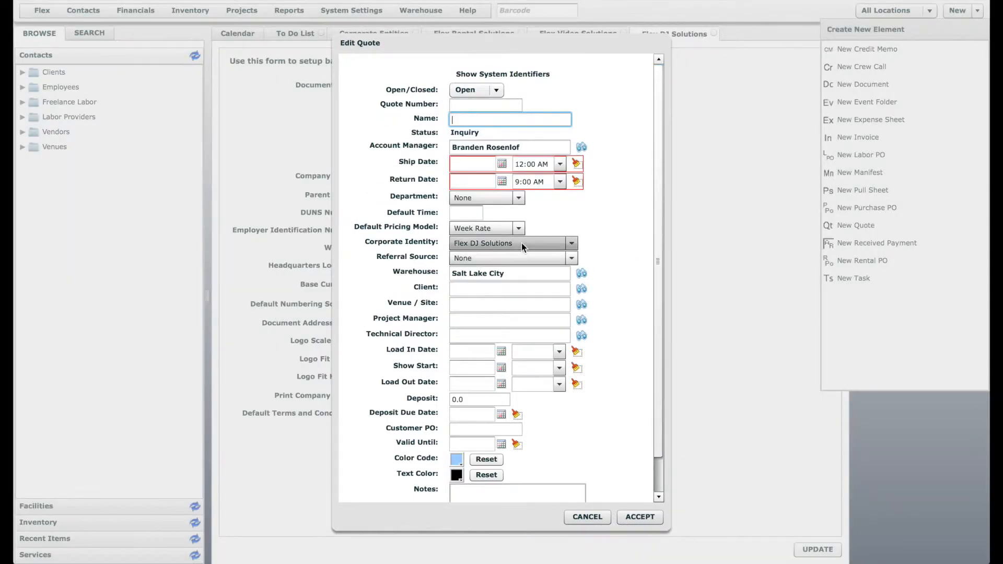
left_click(521, 243)
left_click(522, 281)
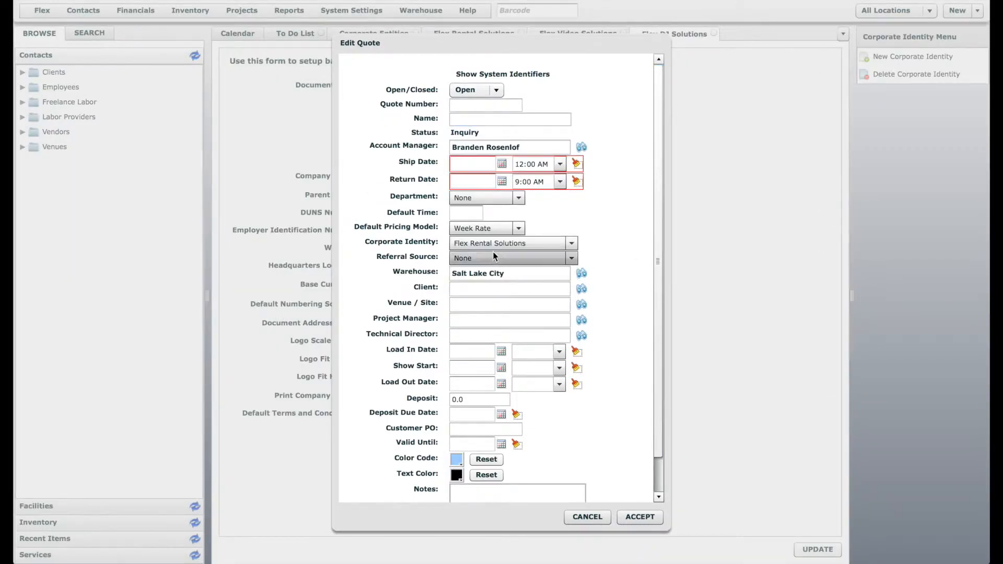
left_click(485, 119)
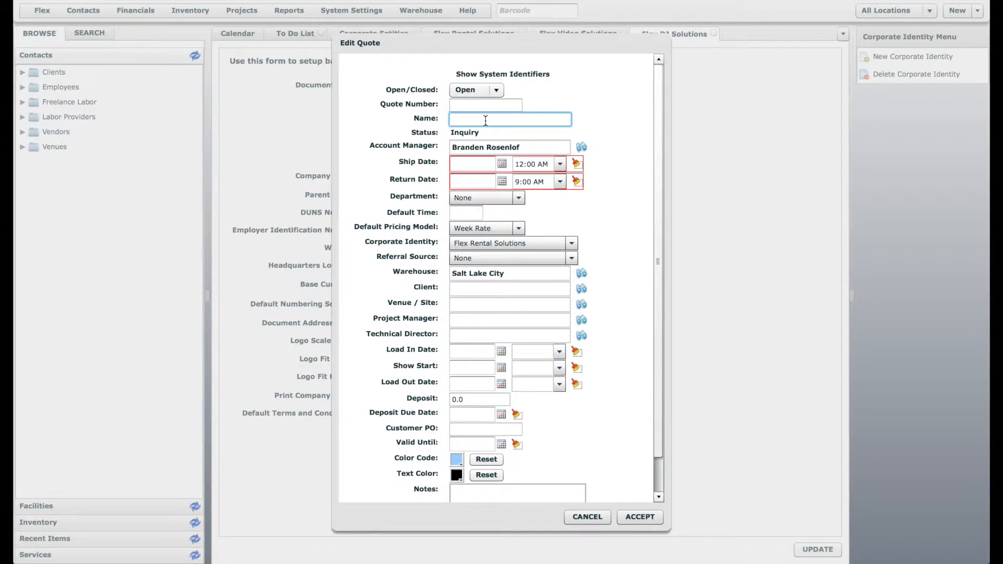
type("Corpr")
type("rate Identity Test")
key("Tab")
Step: Set the quote's ship date to 02/06/2015 and return date to 02/07/2015, and accept the new quote
left_click(502, 163)
left_click(575, 197)
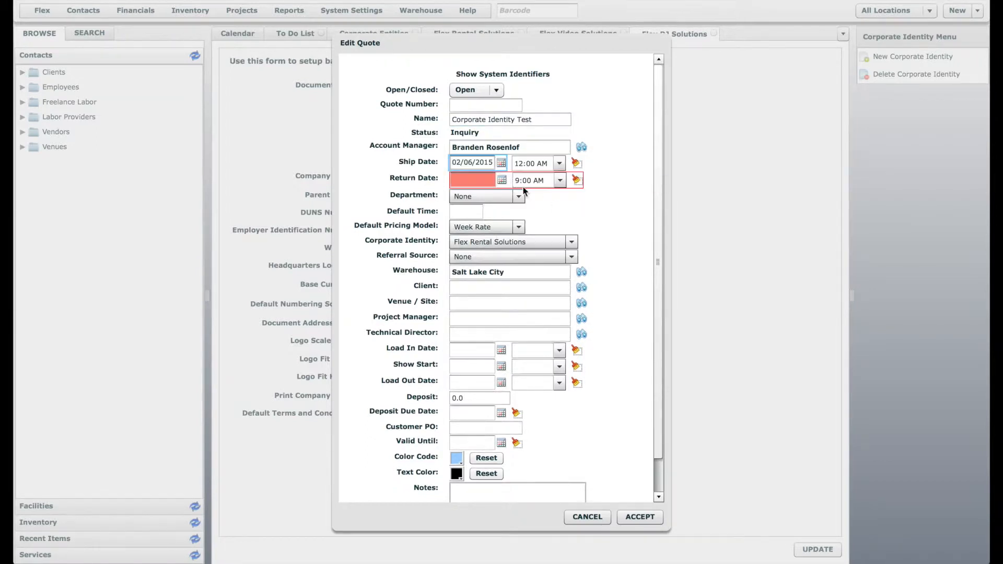
left_click(501, 180)
left_click(603, 216)
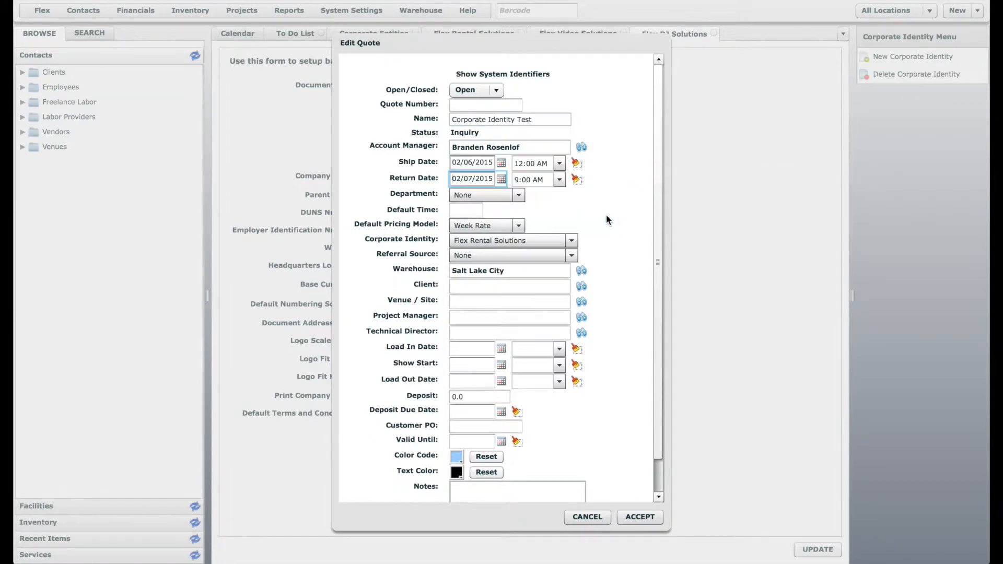
left_click(637, 514)
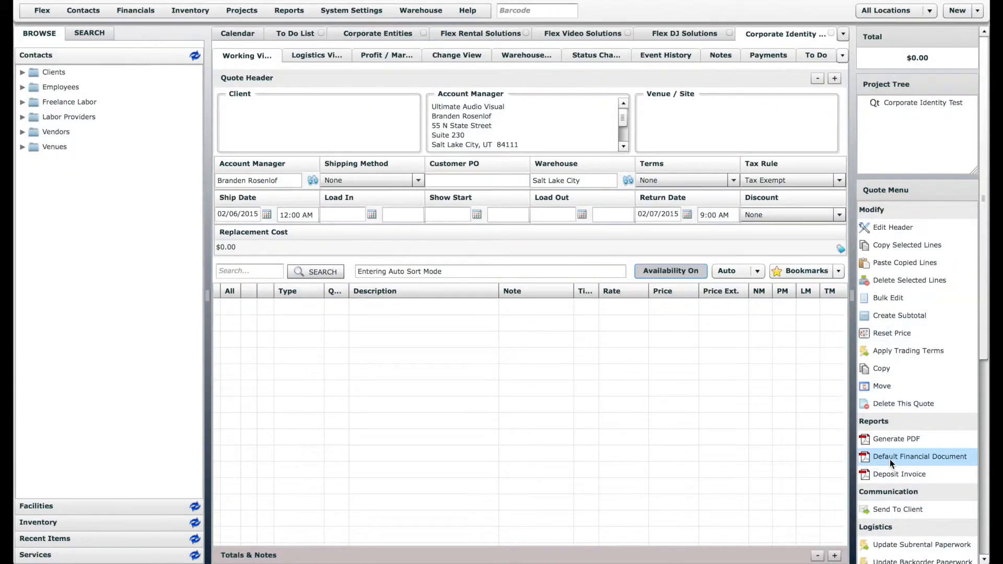
Step: Generate the quote's default financial document, examine its logo and address header, and return to the quote
left_click(925, 458)
left_click(679, 334)
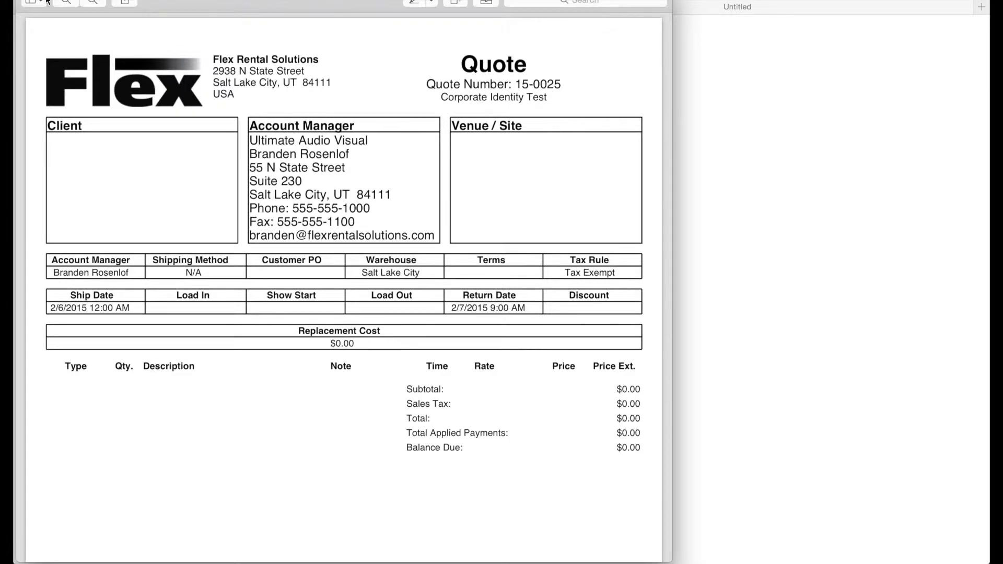
left_click(23, 1)
left_click(508, 7)
Step: Change the corporate identity in the quote's header to Flex DJ Solutions and accept the change
left_click(903, 229)
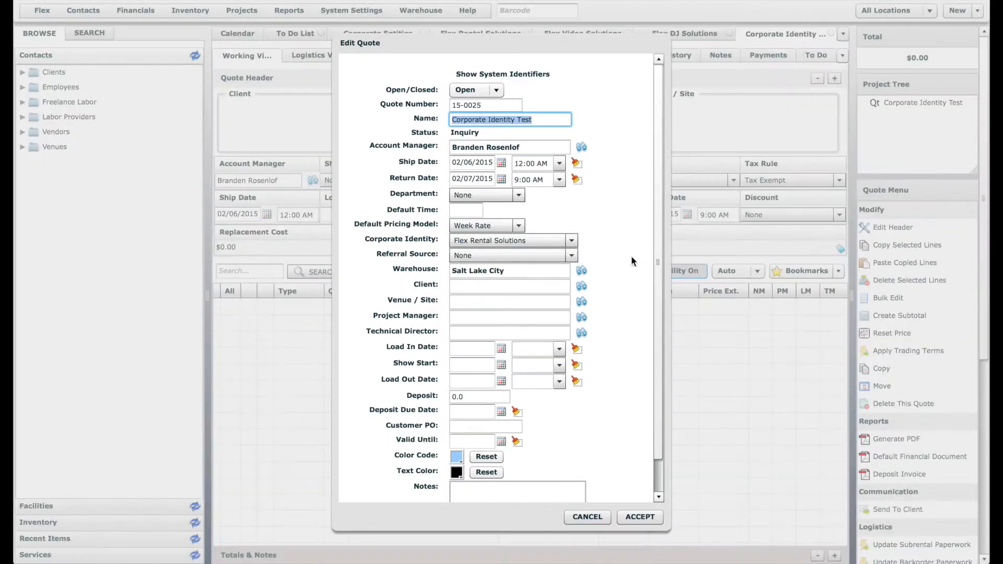
left_click(571, 241)
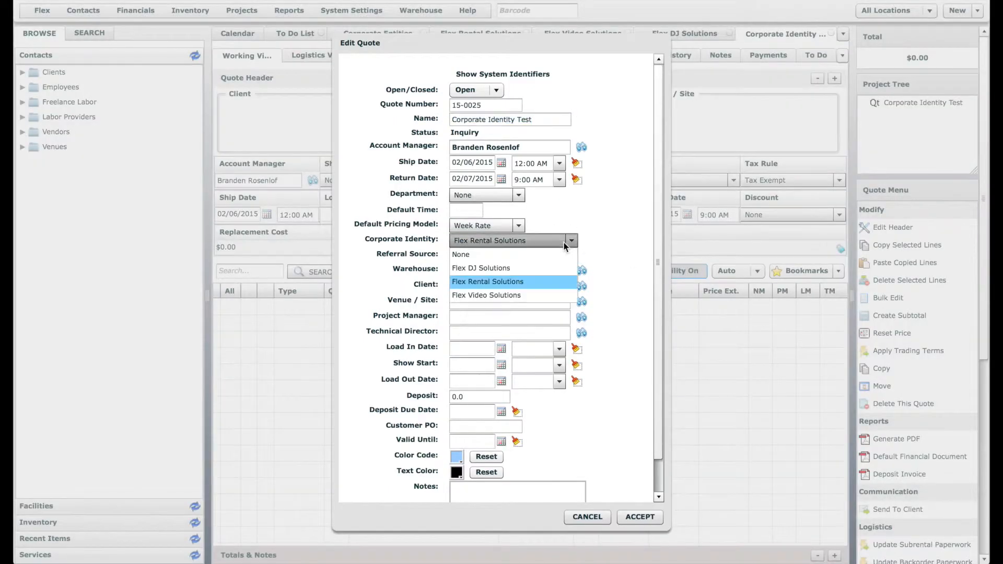
left_click(522, 266)
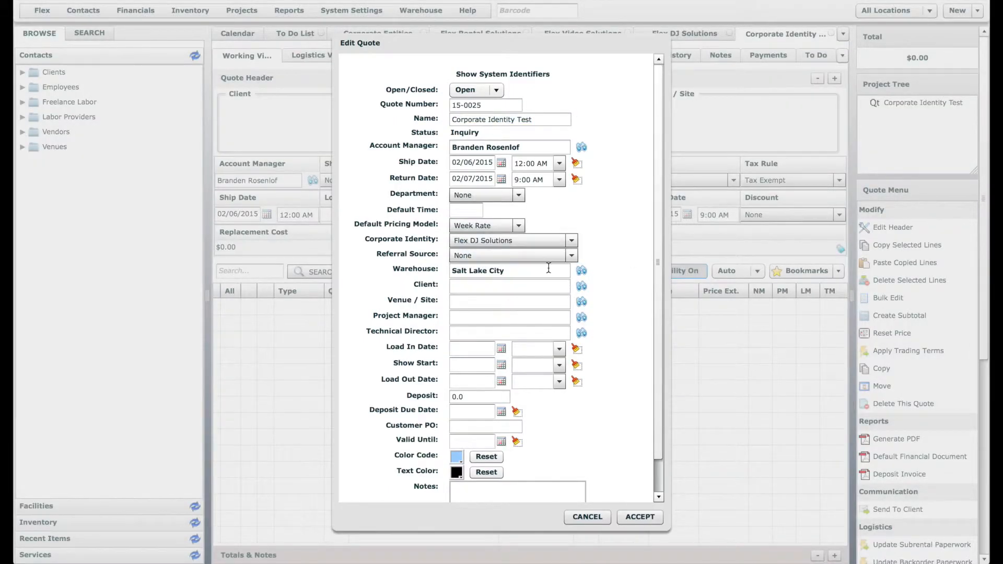
left_click(635, 517)
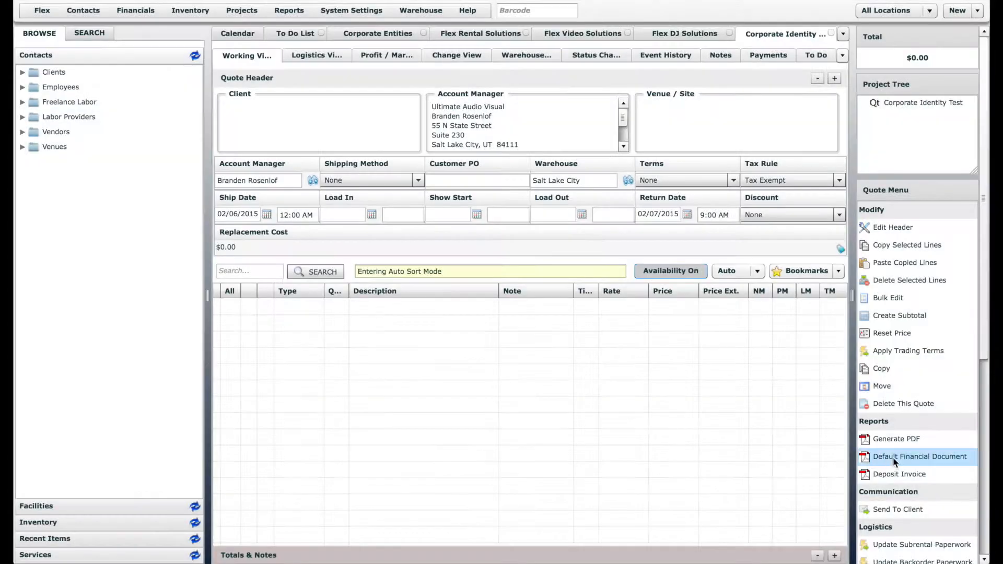
Step: Regenerate the default financial document under the DJ identity, check its header branding, and close it to return to the quote
left_click(904, 456)
left_click(672, 340)
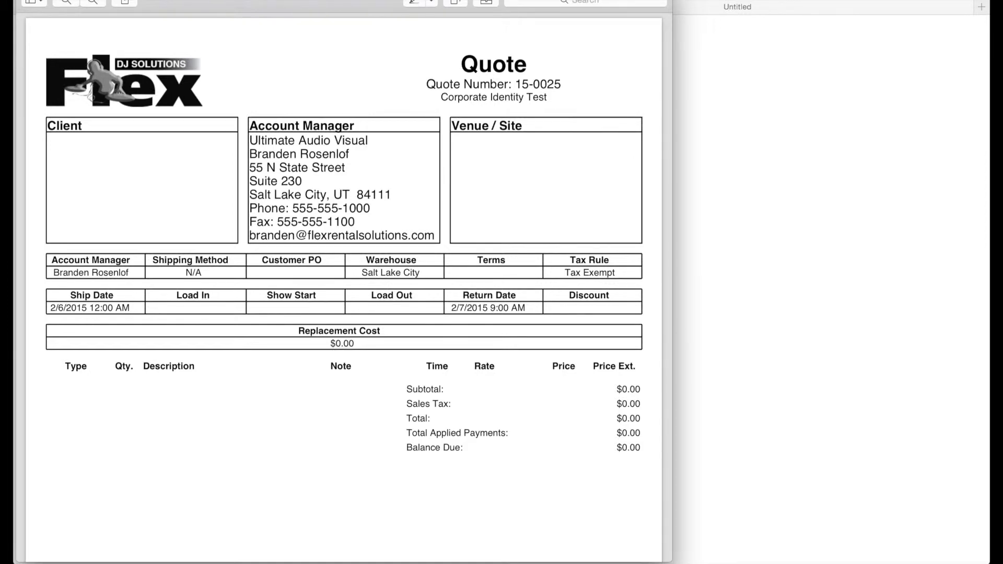
key("super+w")
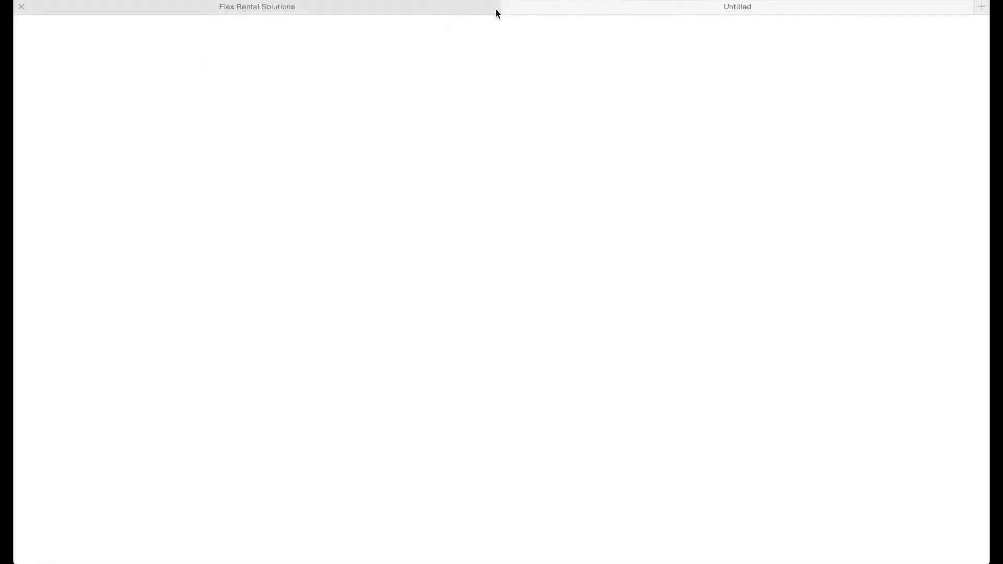
left_click(509, 7)
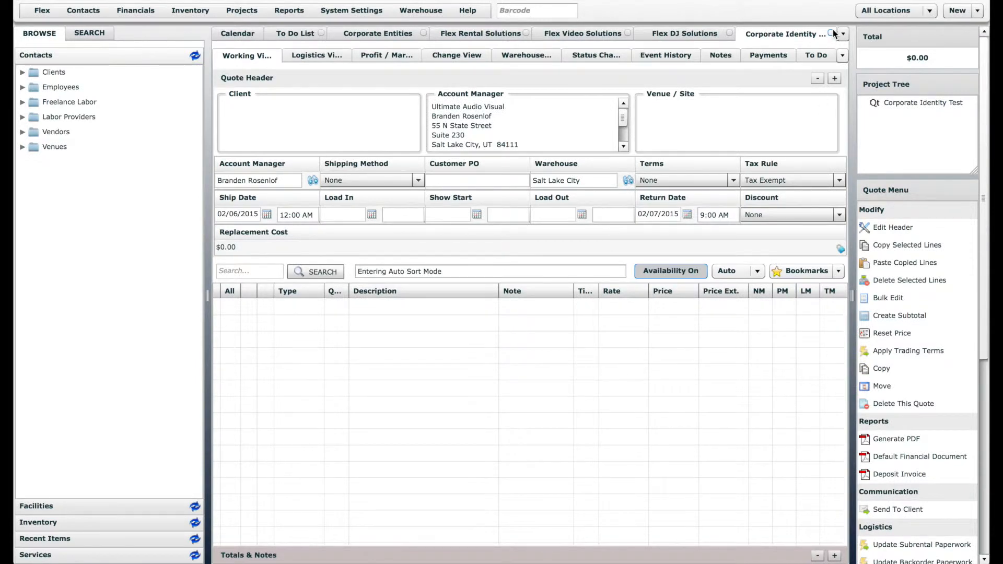
Step: Open a blank new quote to check which corporate identity it defaults to, and cancel it
left_click(963, 12)
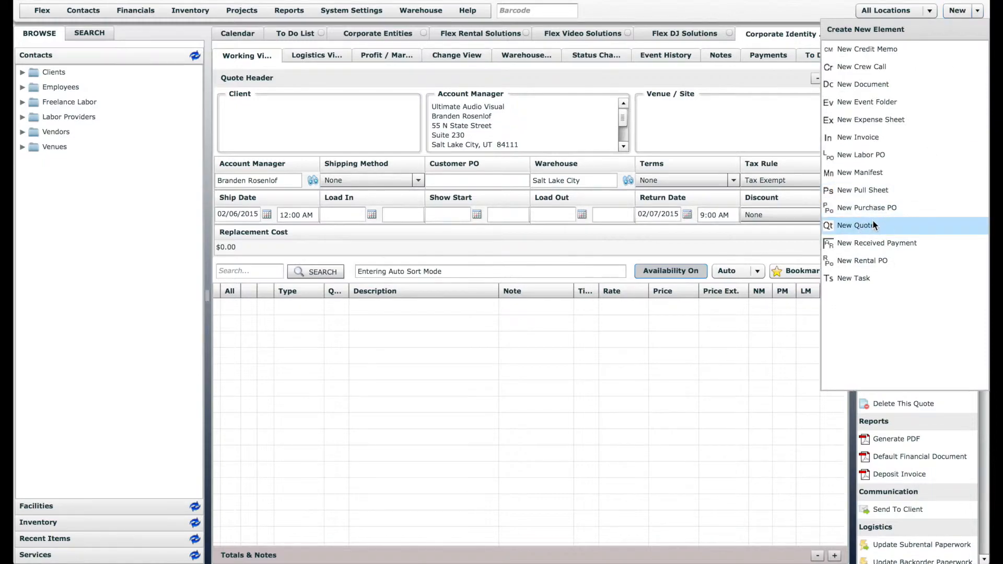
left_click(871, 225)
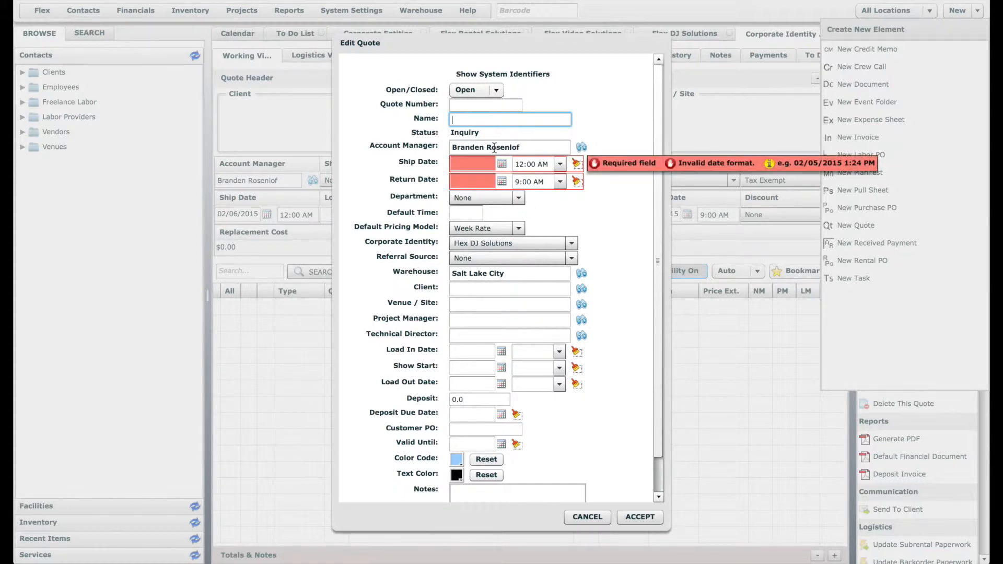
left_click(586, 517)
Step: Open the account manager's employee record and view the corporate identity assigned in its terms and security settings
left_click(22, 87)
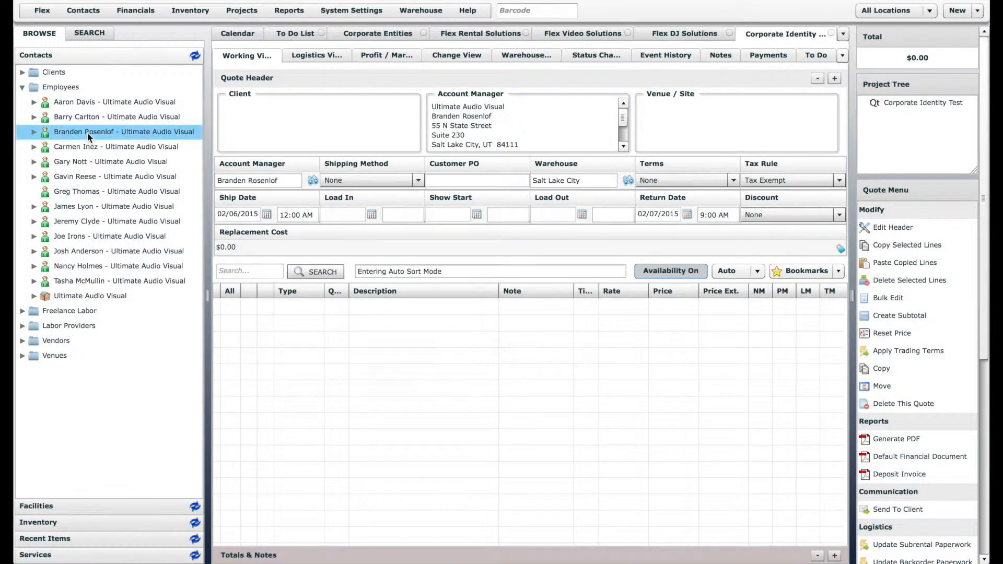
double_click(86, 132)
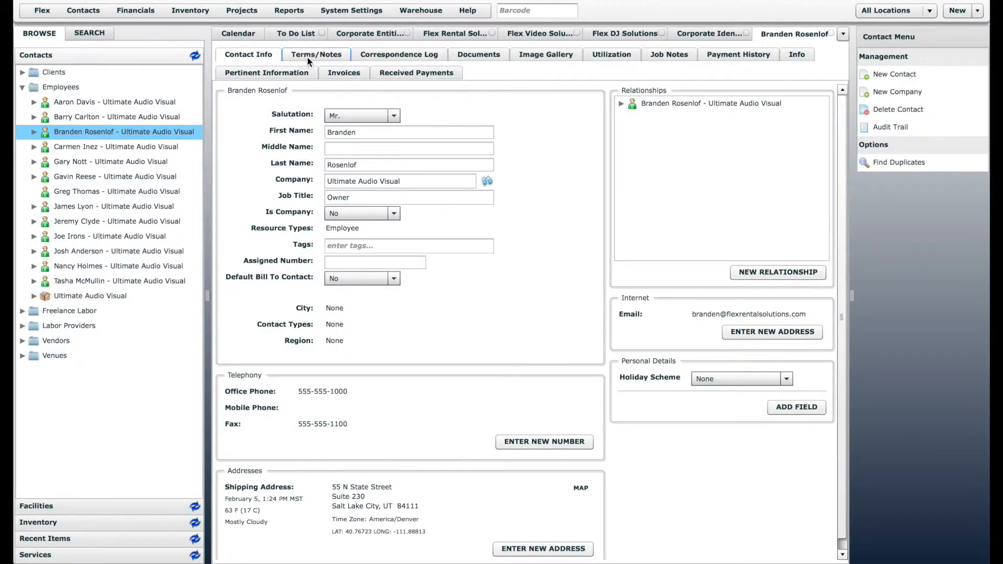
left_click(307, 57)
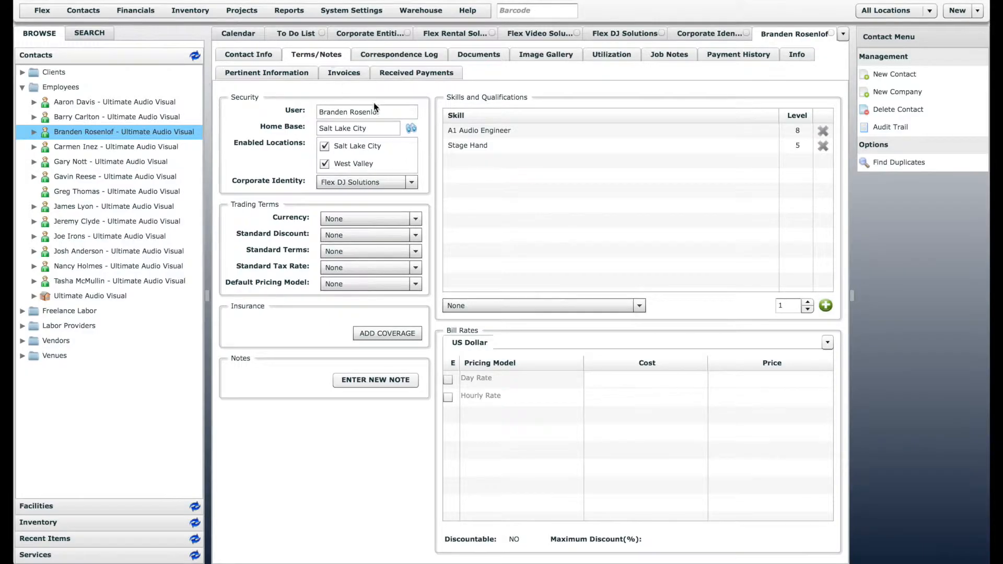
Step: Check the corporate identity choices available in the account manager's security settings, keeping Flex DJ Solutions
left_click(391, 109)
left_click(400, 183)
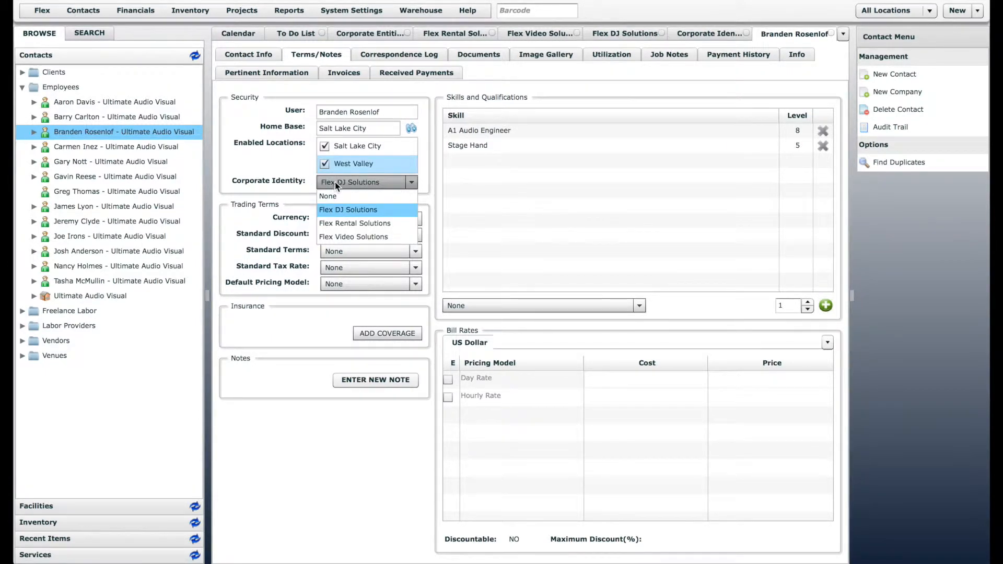
left_click(368, 185)
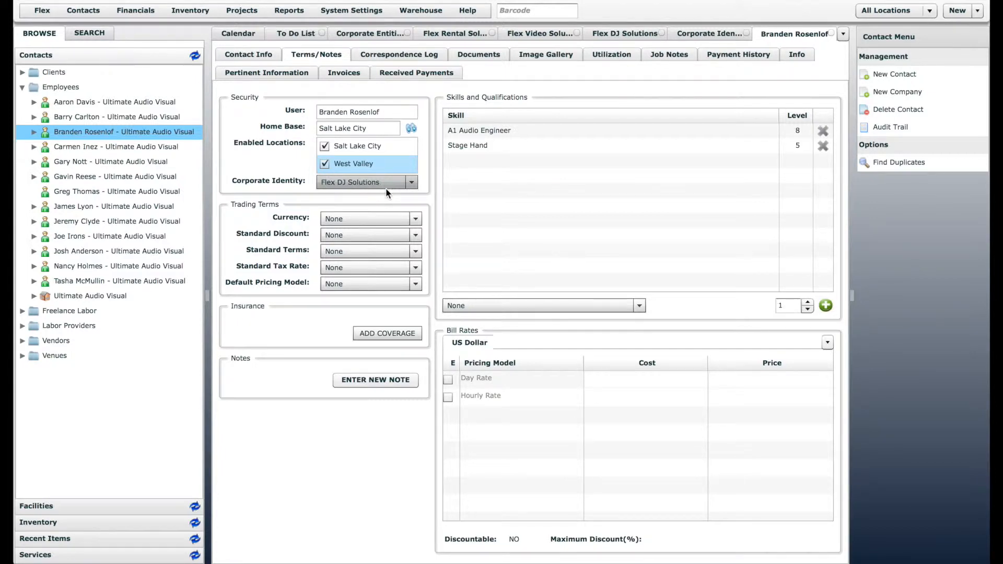
Step: Check the corporate identity assigned in the warehouse employee's terms and security settings, and close both employee records
left_click(118, 149)
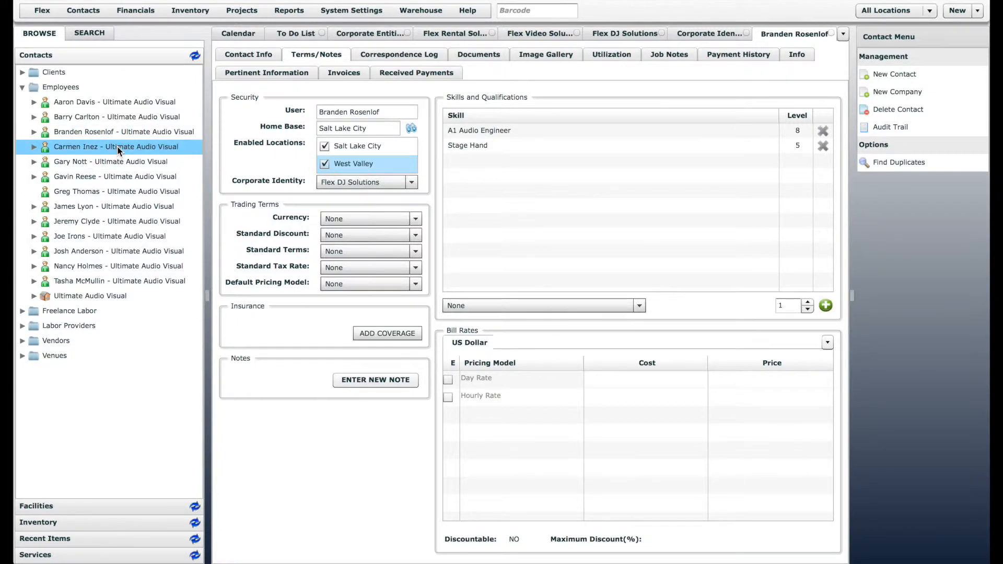
double_click(92, 147)
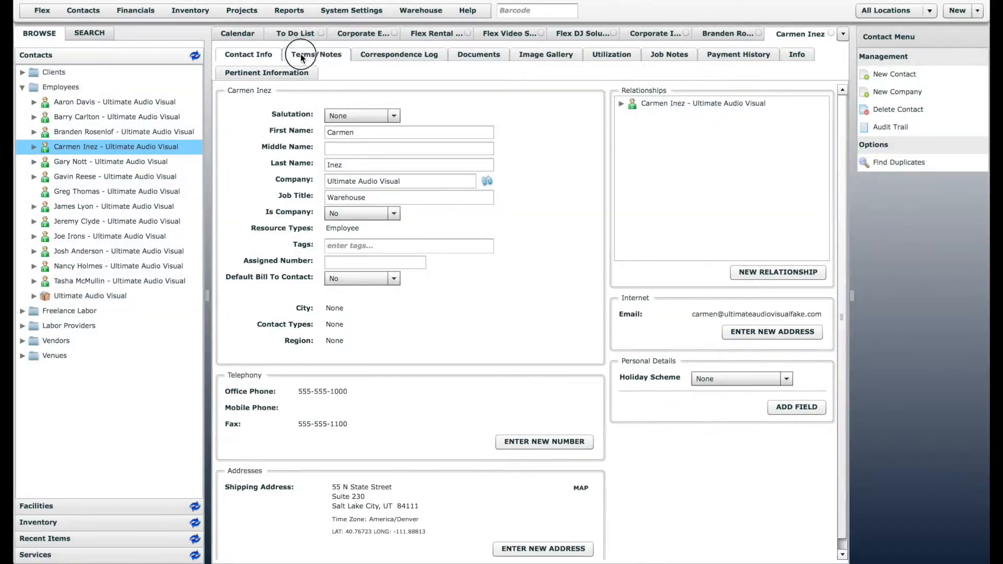
left_click(301, 55)
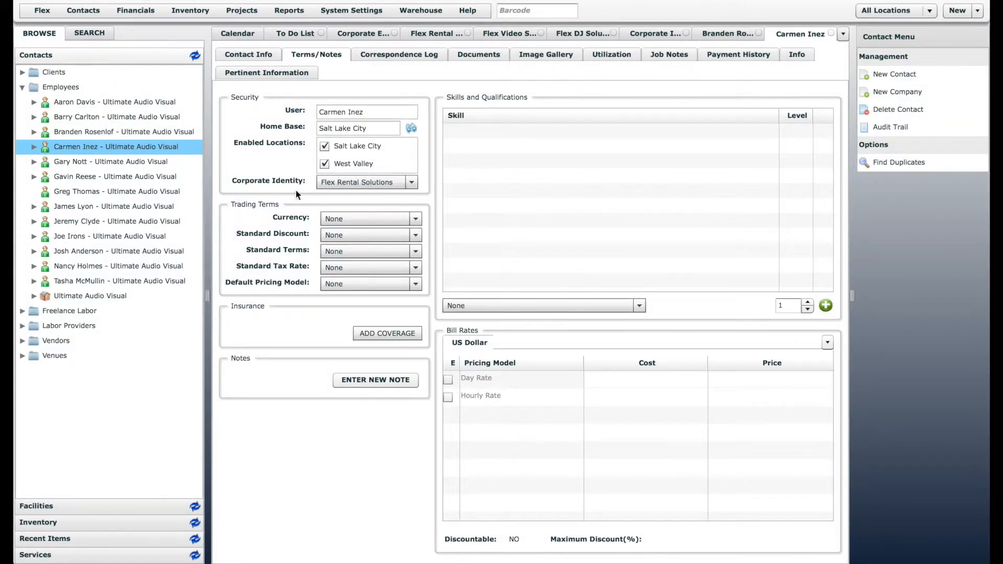
left_click(387, 186)
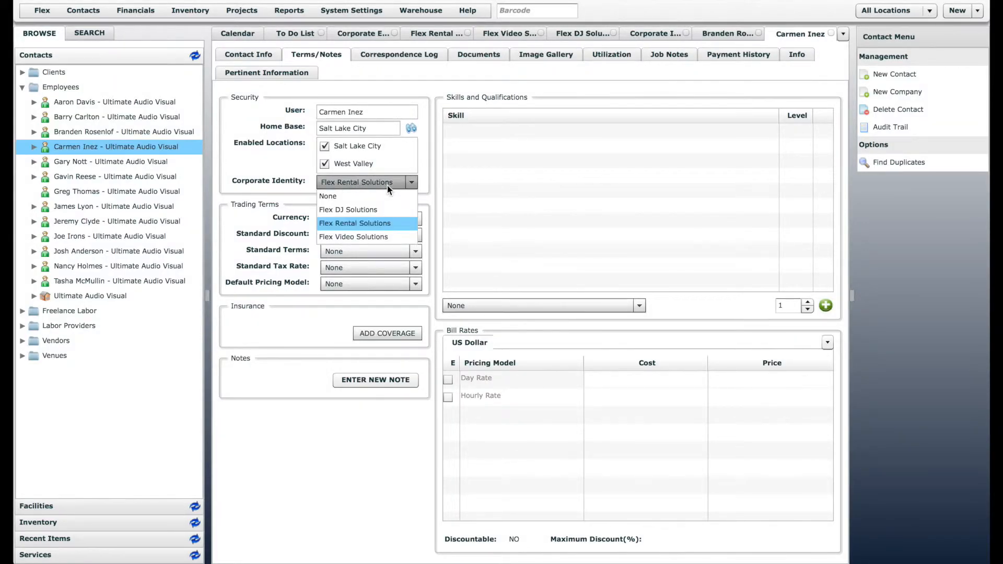
left_click(384, 223)
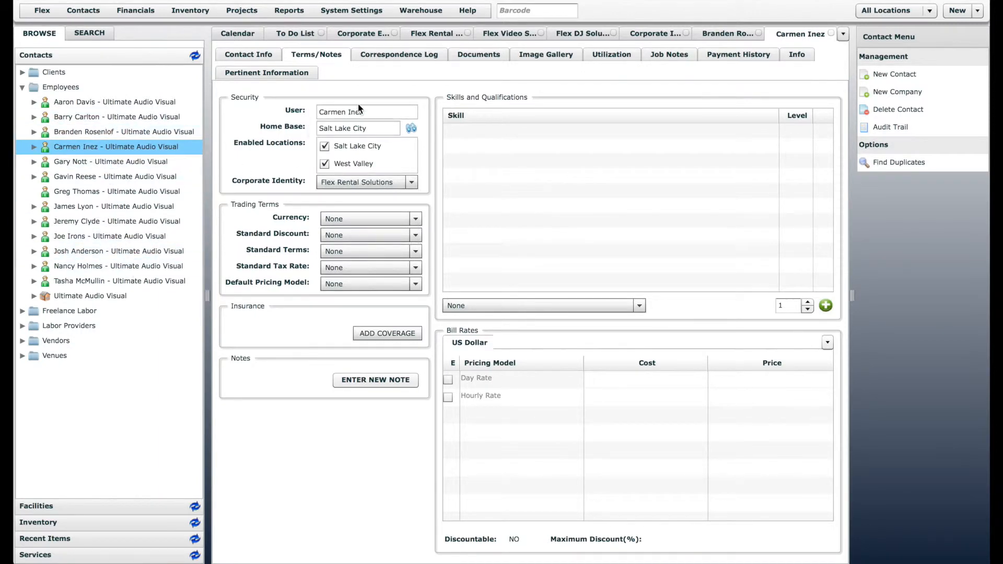
left_click_drag(369, 110, 305, 105)
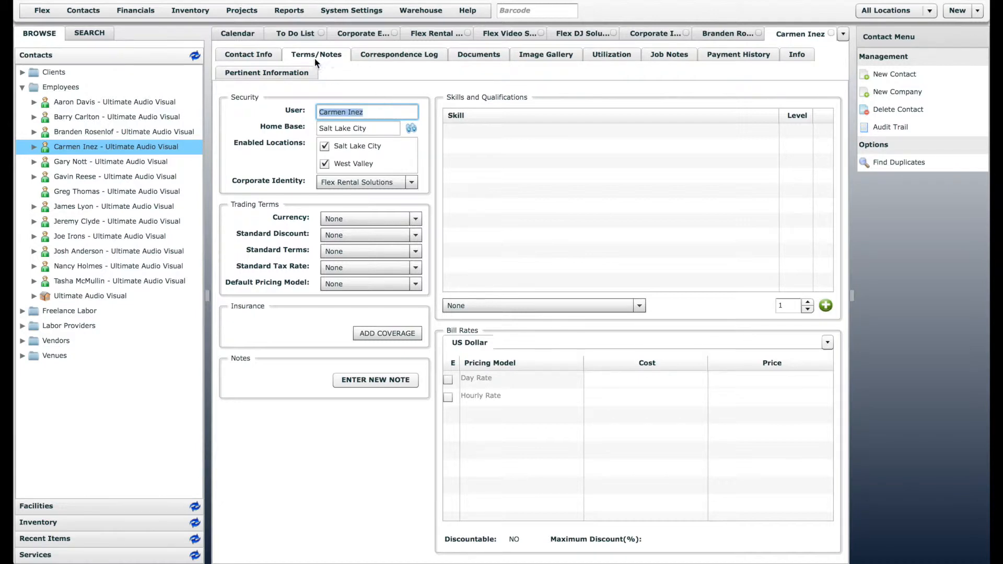
left_click(830, 33)
left_click(831, 34)
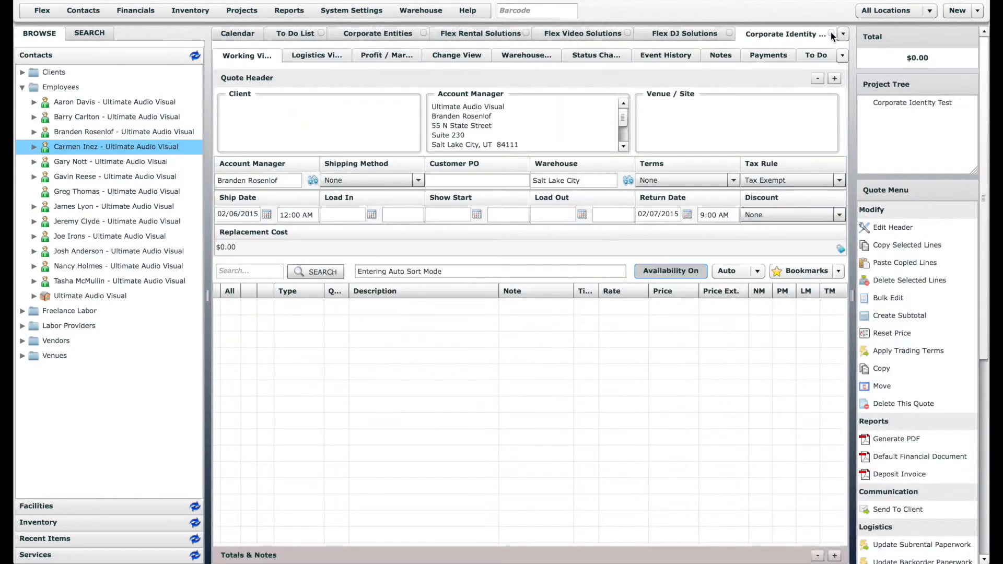
Step: Open the Quote project element definition and check the default corporate identity choices in its contact associations, keeping Flex Rental Solutions
left_click(238, 12)
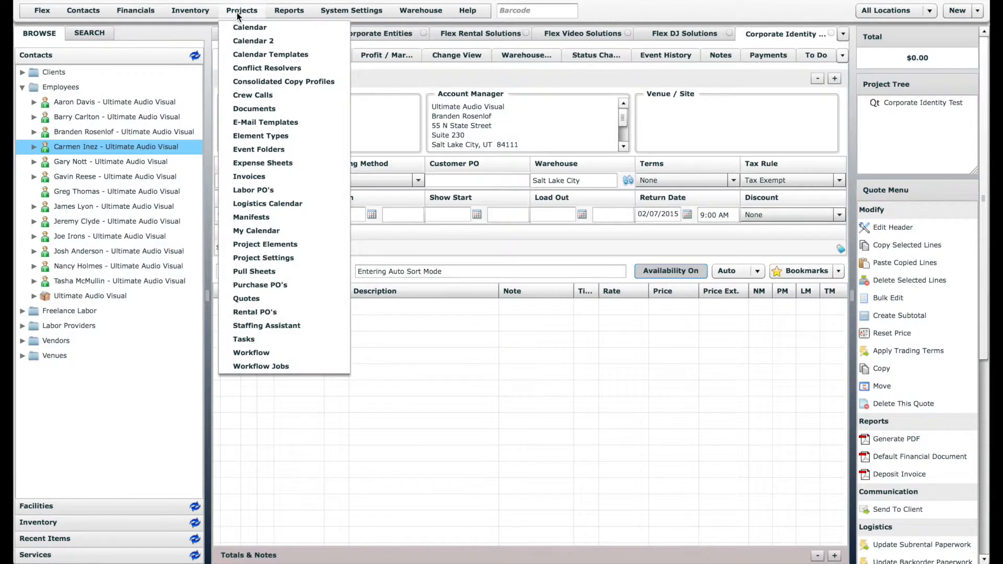
left_click(279, 248)
left_click(251, 255)
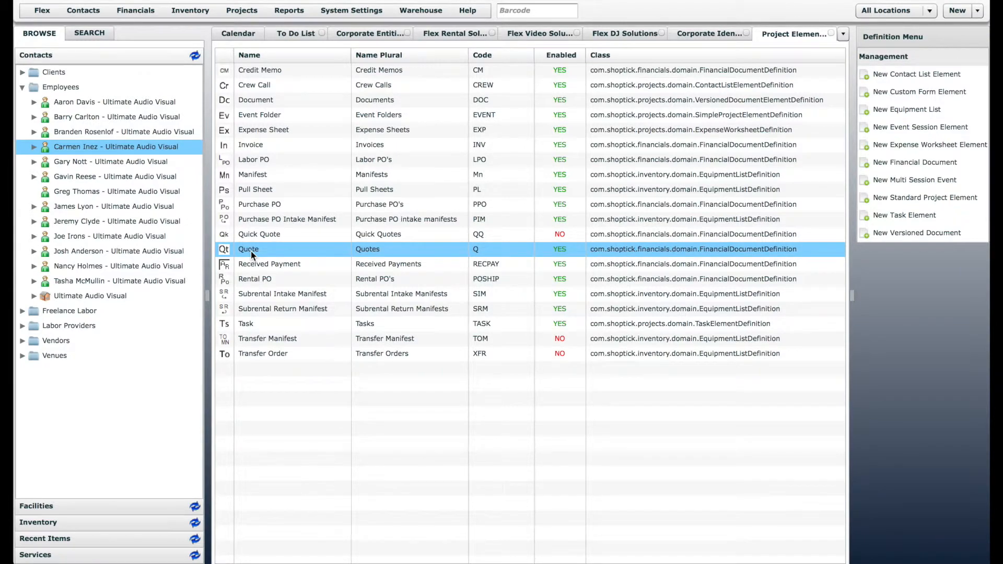
double_click(251, 254)
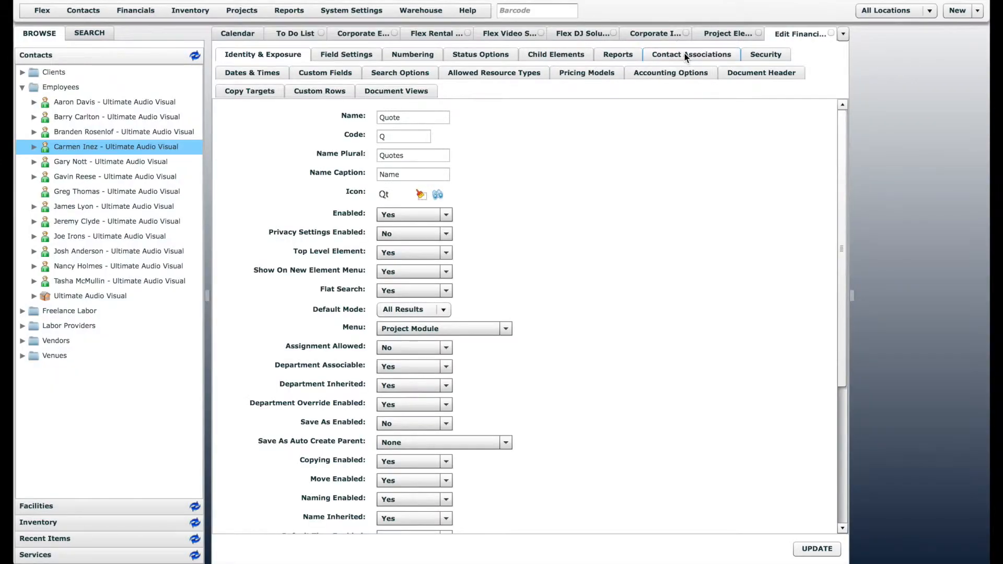
left_click(685, 57)
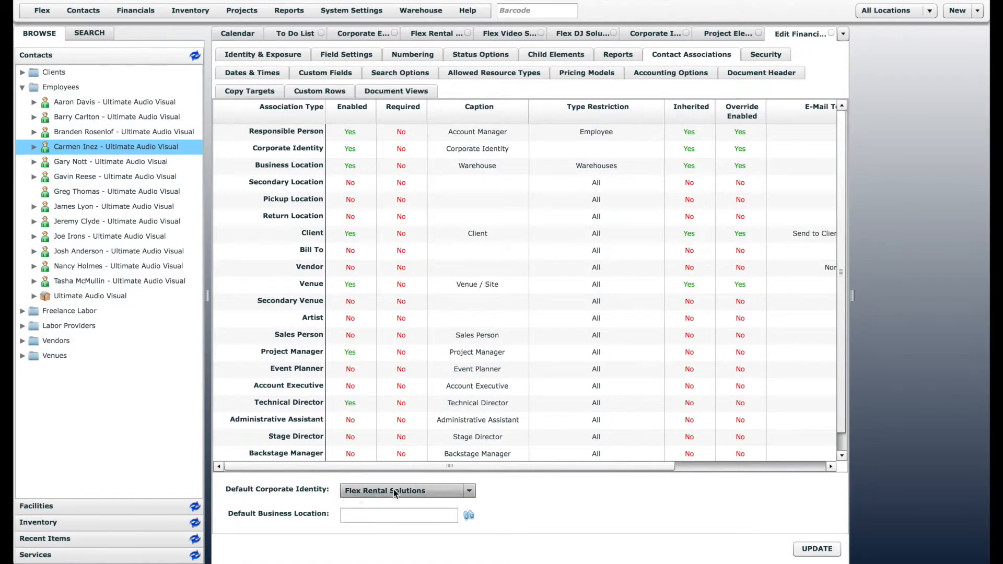
left_click(457, 491)
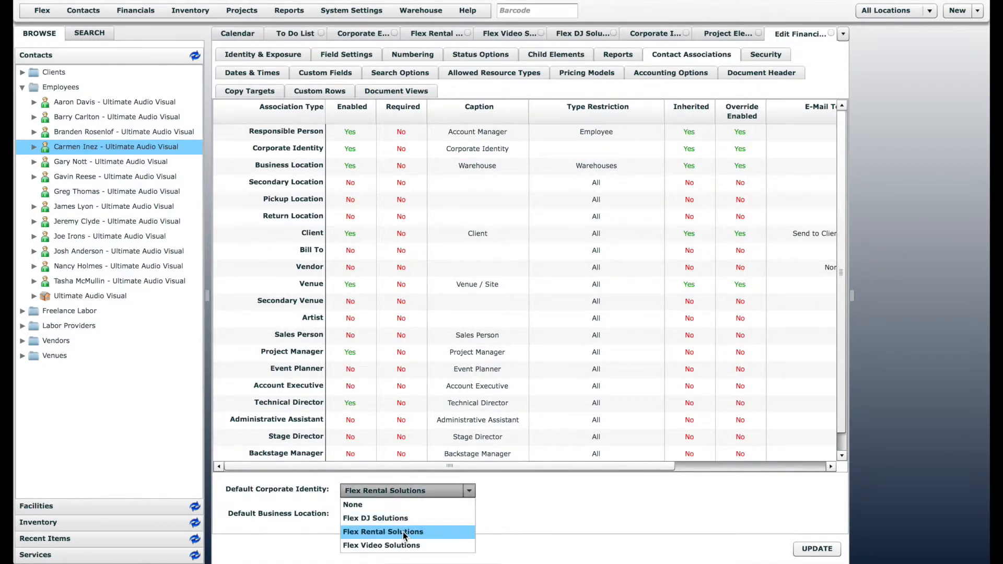
left_click(403, 532)
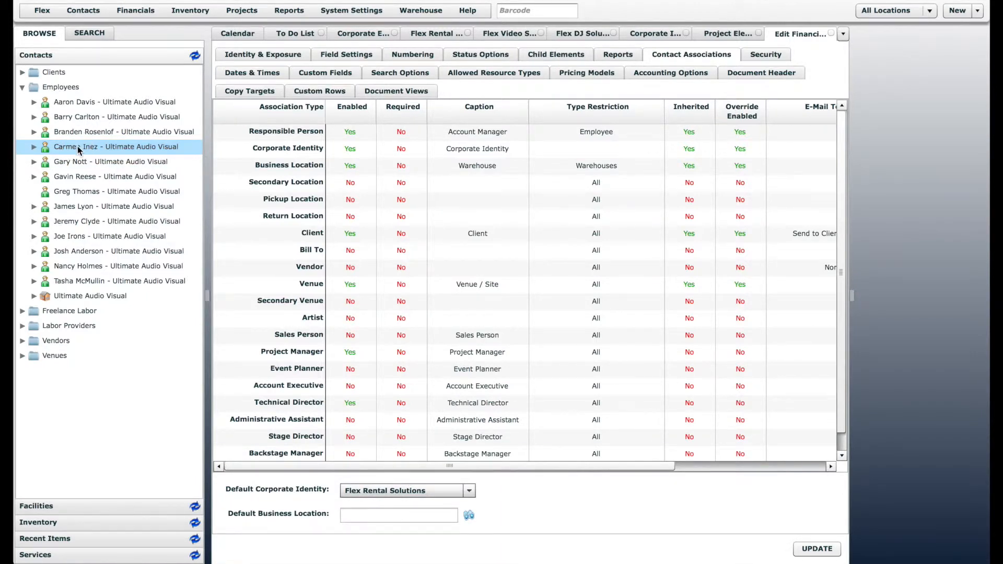
Step: Compare the account manager's assigned corporate identity with the default in a blank new quote, cancelling the quote and closing the employee record
left_click(77, 132)
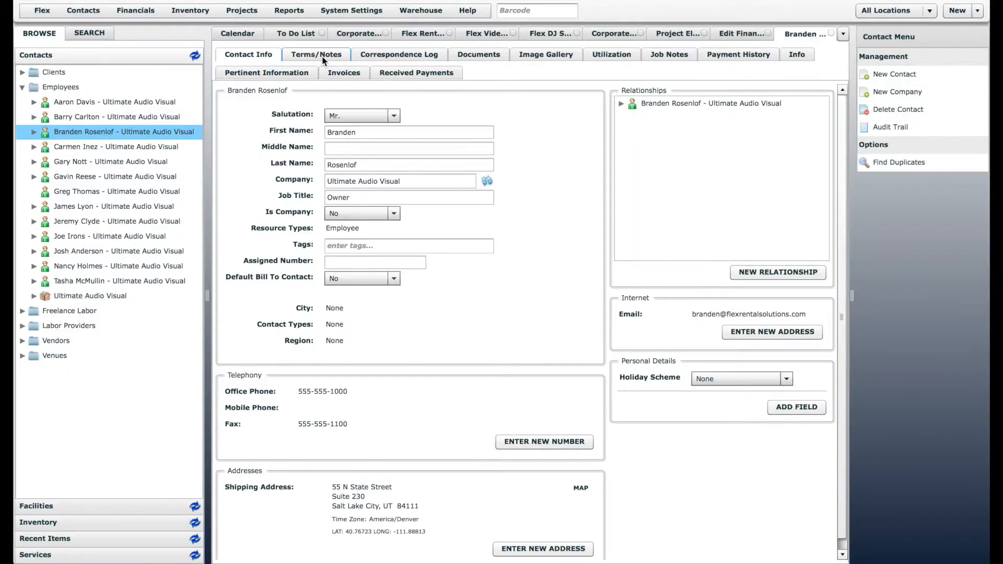
left_click(321, 56)
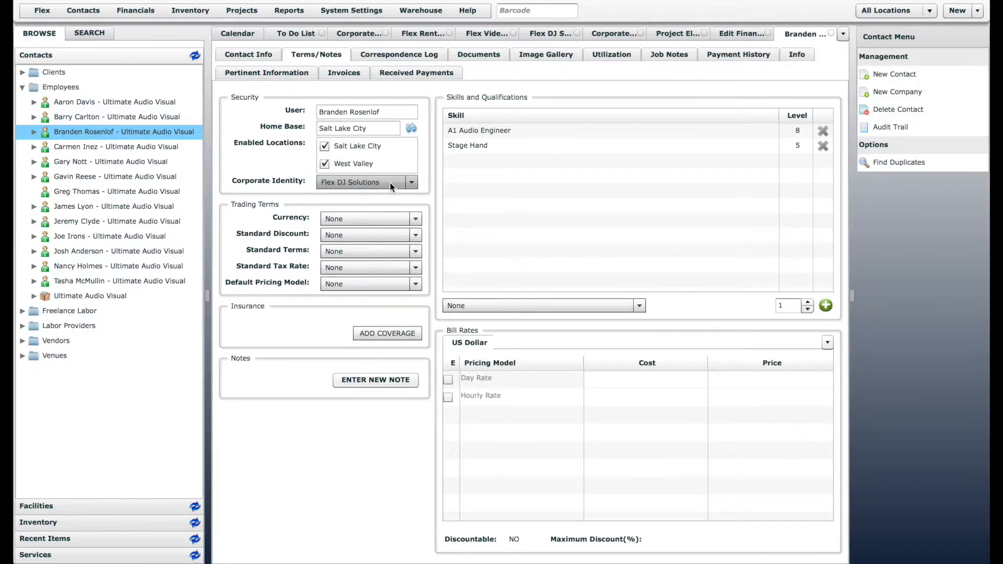
left_click(958, 12)
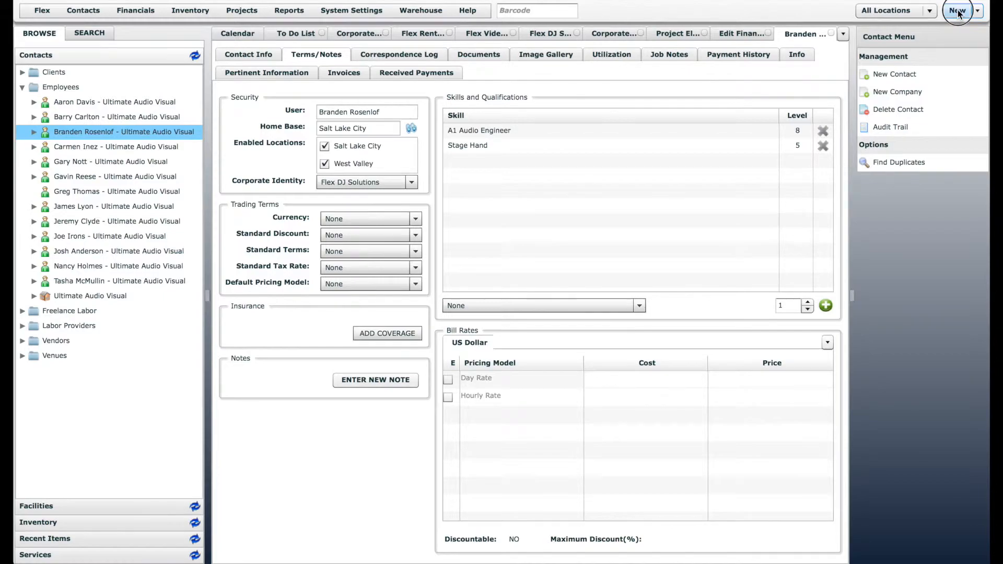
left_click(888, 227)
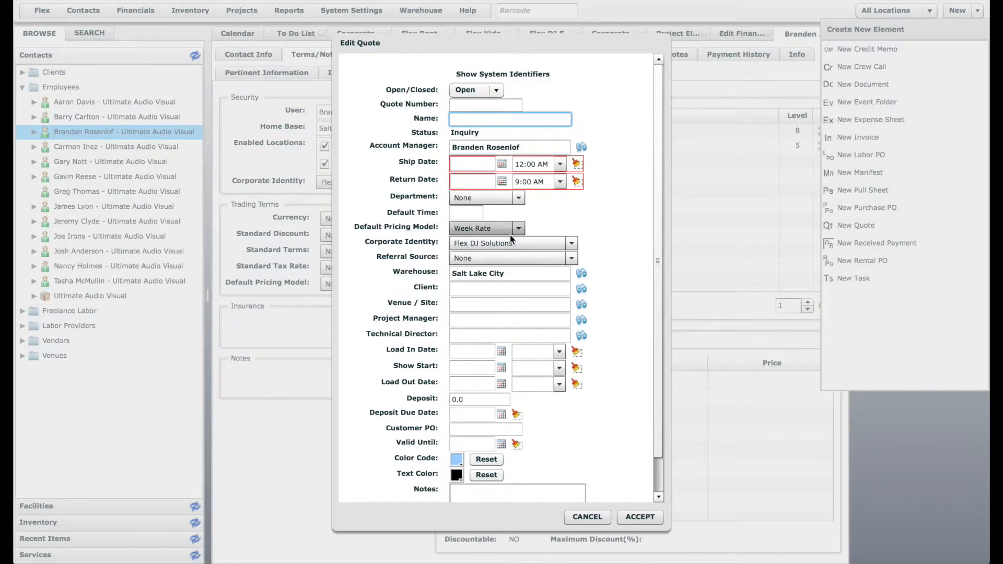
left_click(587, 516)
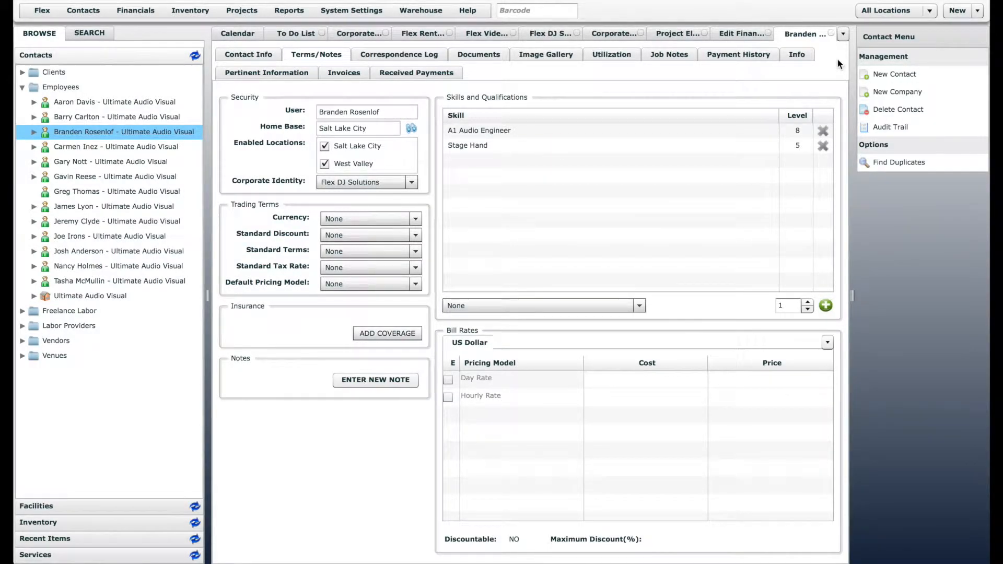
left_click(830, 33)
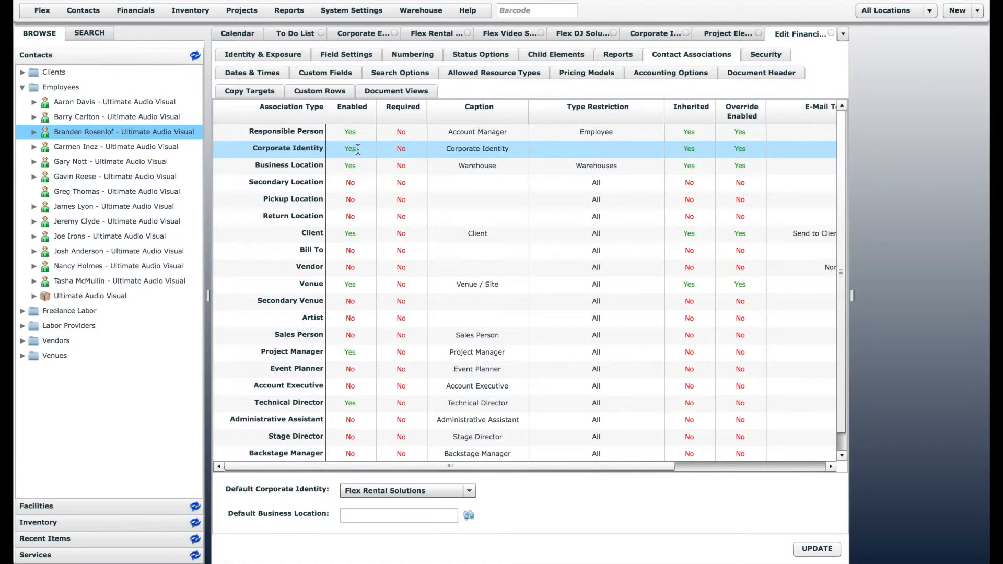
Step: Examine the enabled, inherited, override and user default settings of the Corporate Identity row in the Quote's contact associations
left_click(287, 151)
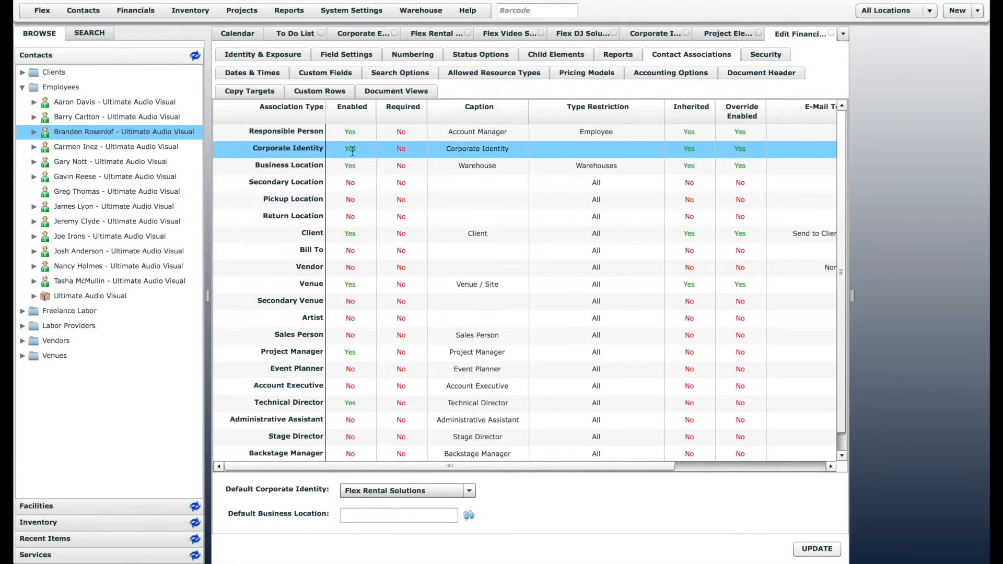
left_click_drag(592, 464, 732, 454)
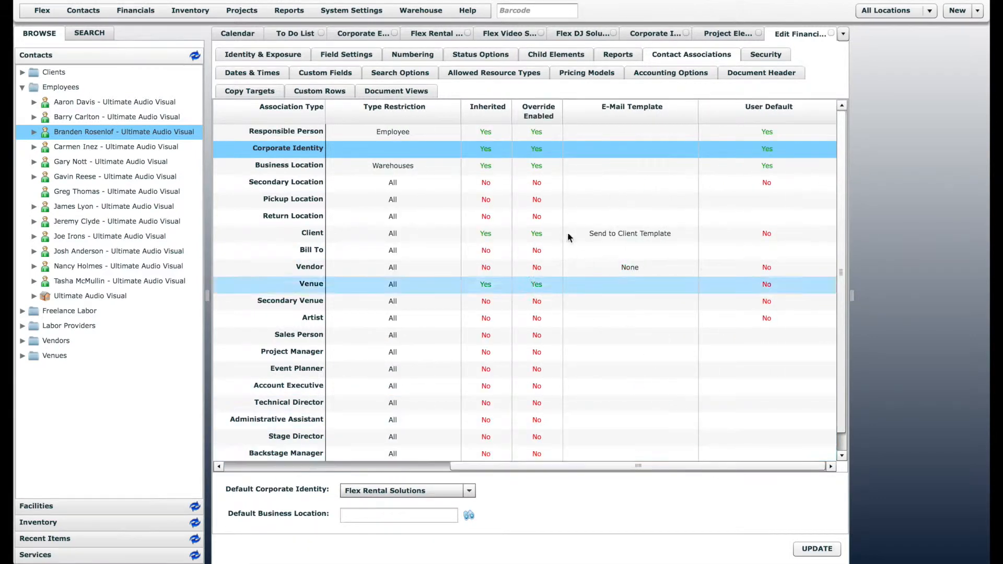
left_click(534, 151)
Step: Compare the Quote definition's search options with the columns of the quotes list, and return to the search options
left_click(411, 73)
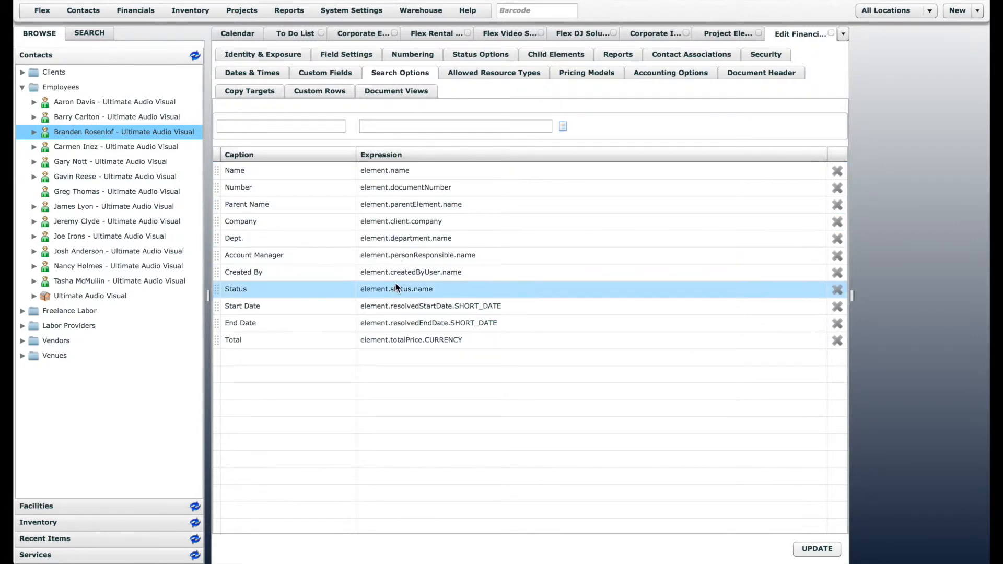
left_click(249, 10)
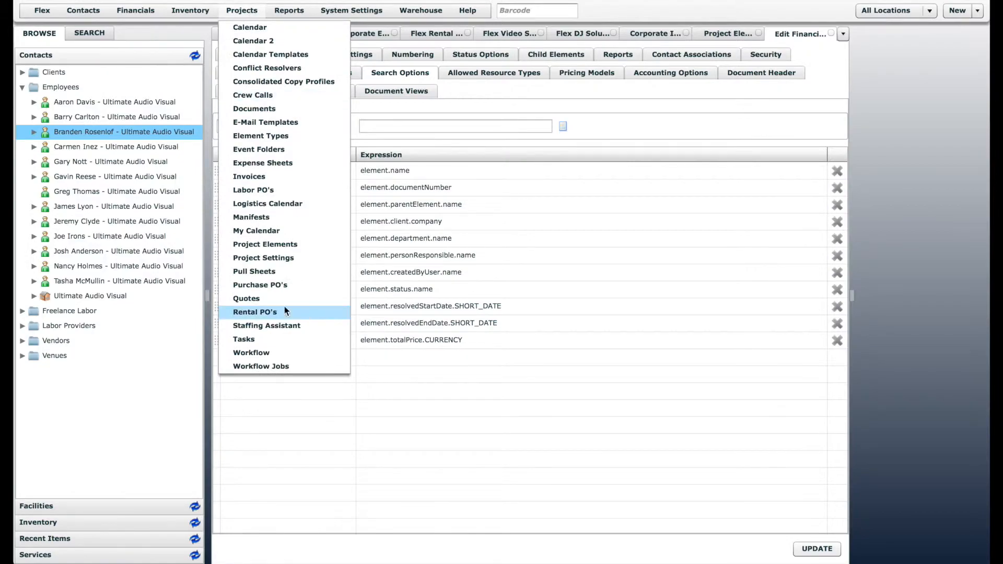
left_click(258, 299)
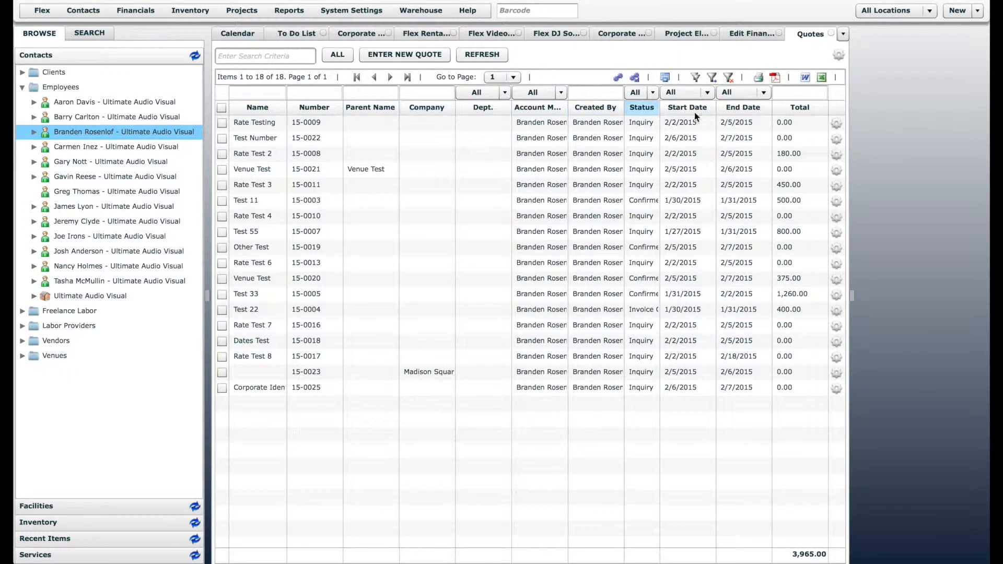
left_click(752, 34)
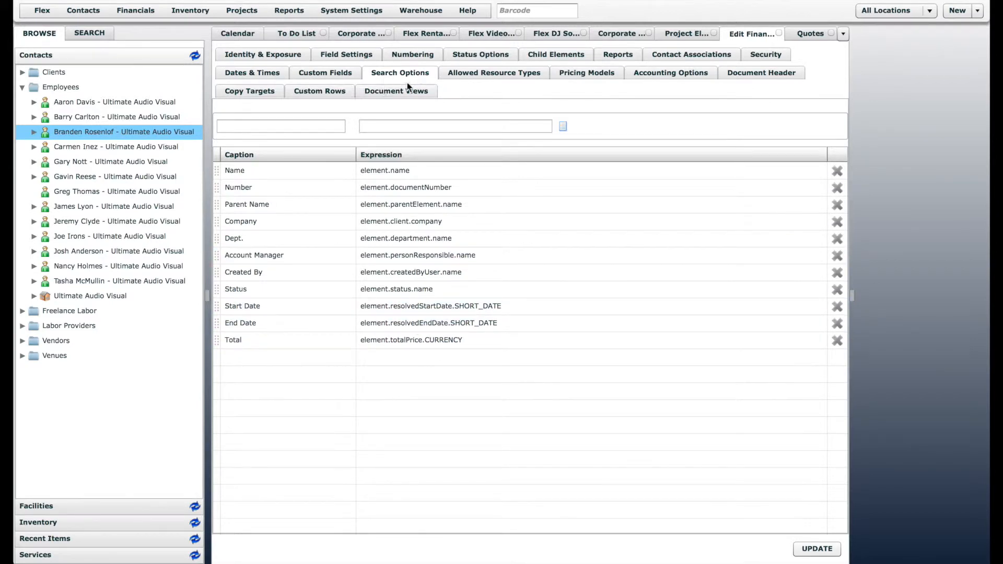
Step: Add a search option captioned Corporate Identity with the expression element.corporateIdentity.companyName to the Quote definition
left_click(318, 127)
type("Corpor")
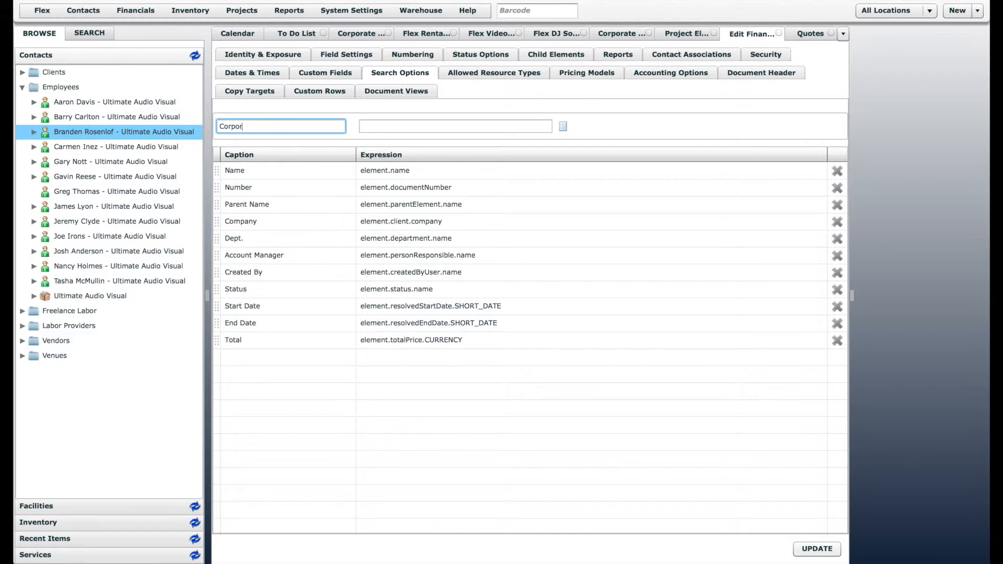
type("ate Ide")
type("nityt")
key("BackSpace")
key("BackSpace")
key("BackSpace")
key("BackSpace")
type("tity")
key("Tab")
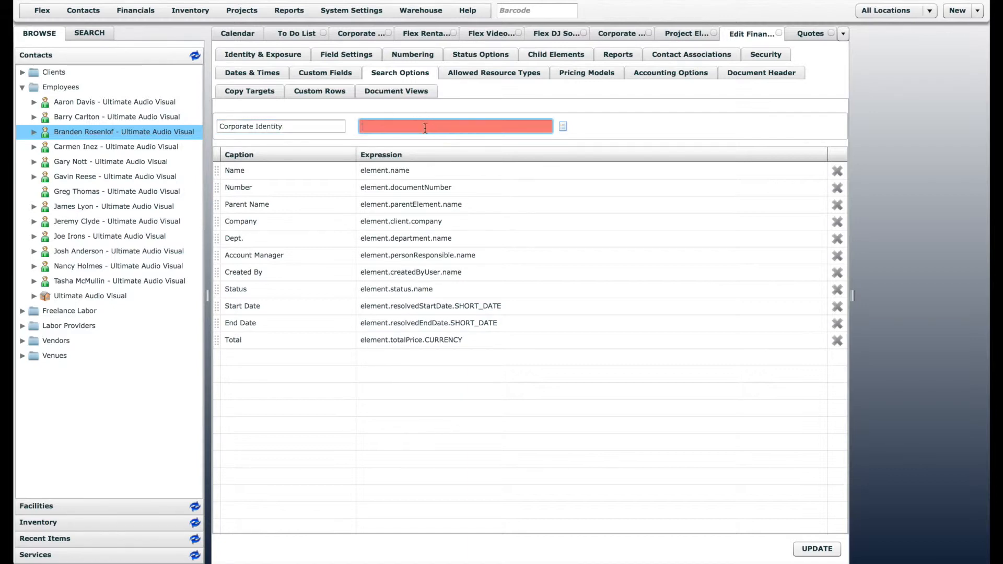
type("element.corporateIdentity")
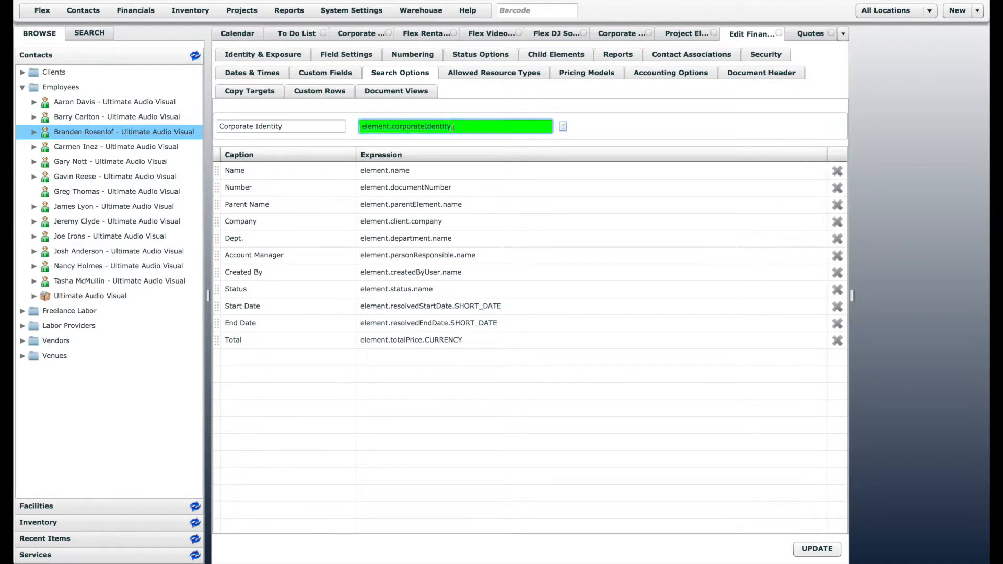
type(".companyName")
left_click(534, 128)
left_click(835, 127)
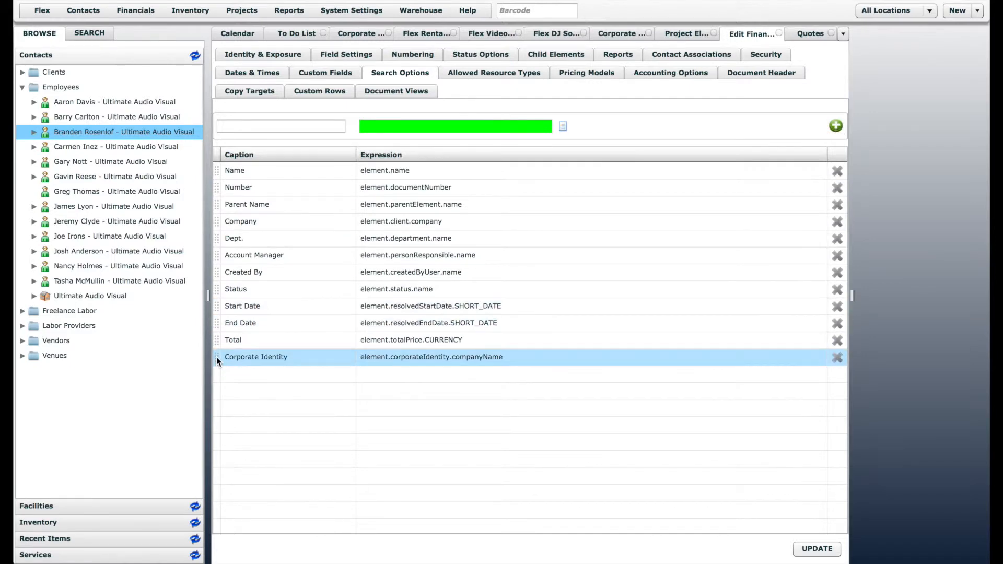
Step: Move the Corporate Identity search option directly above Account Manager and save the Quote definition
left_click_drag(216, 359, 216, 256)
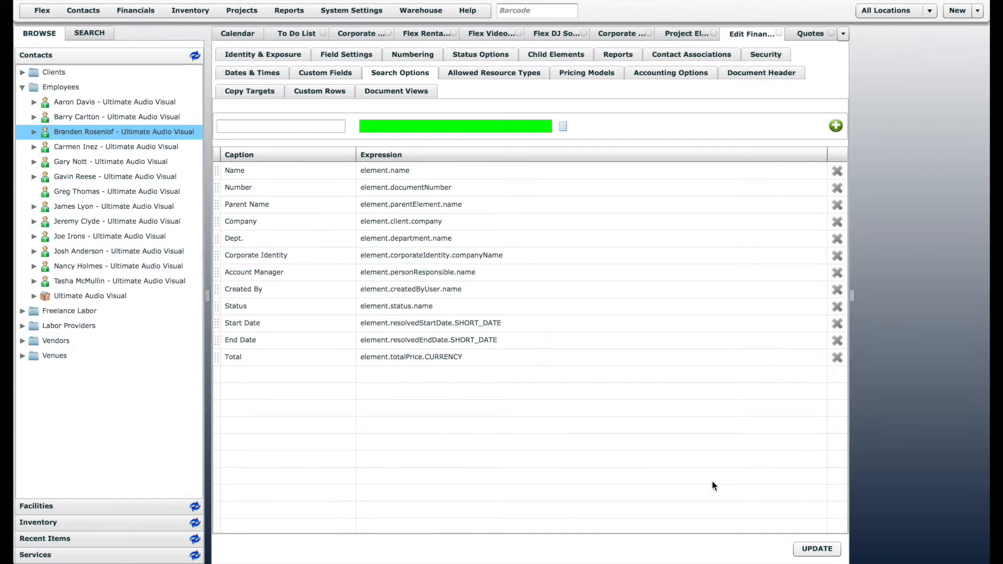
left_click(825, 551)
Step: Close and reopen the quotes list to load the new column, and narrow the Dept. column to give Corporate Identity more room
left_click(832, 33)
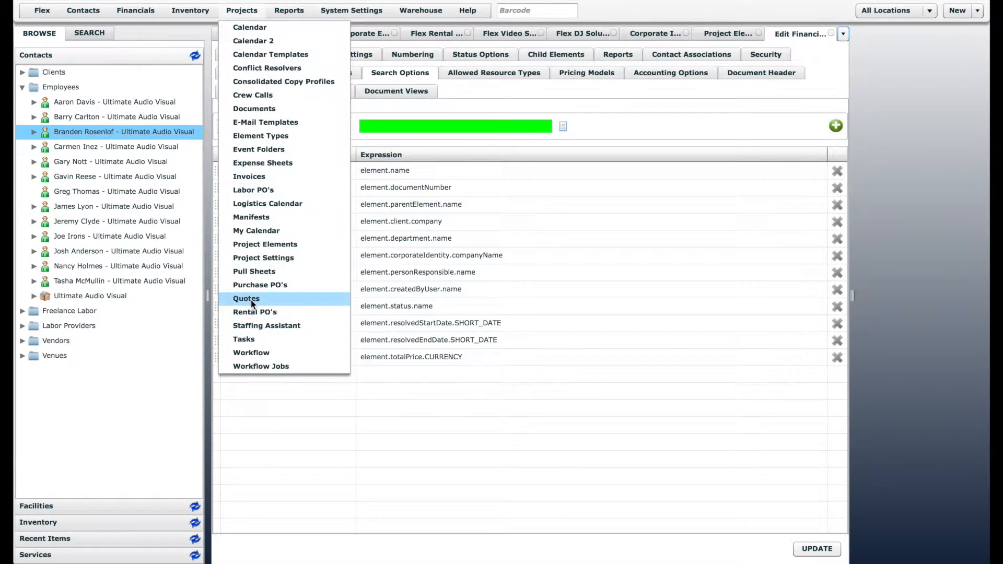
left_click(251, 299)
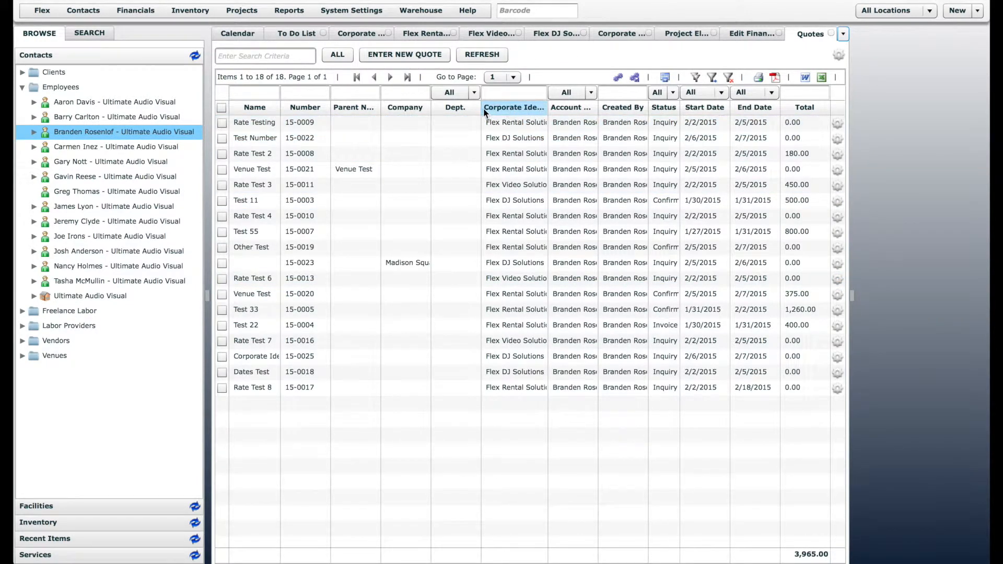
left_click_drag(481, 107, 450, 105)
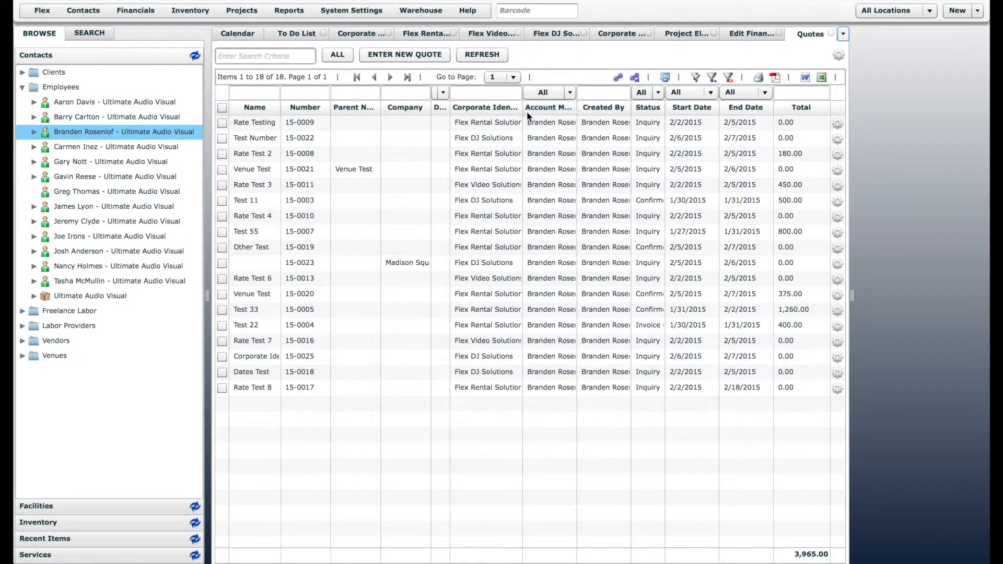
Step: Widen the Corporate Identity column of the quotes list and filter it by dj and by video
left_click_drag(522, 107, 556, 111)
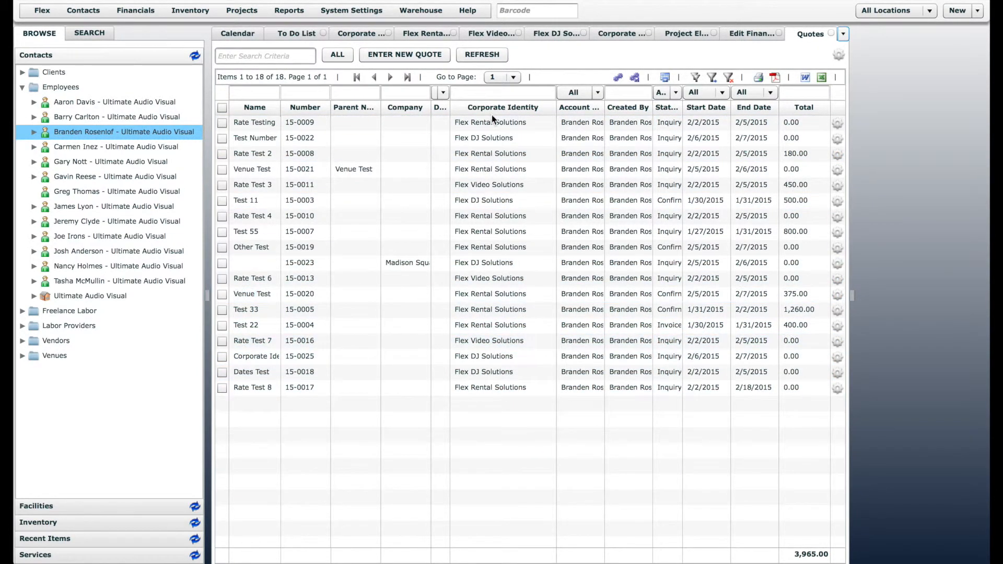
left_click(510, 92)
type("dj")
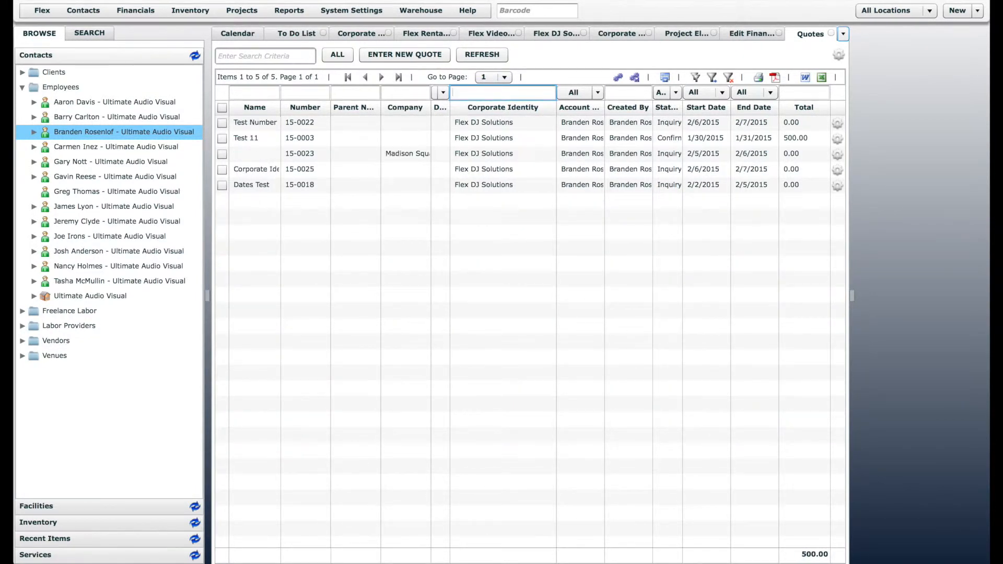
type("video")
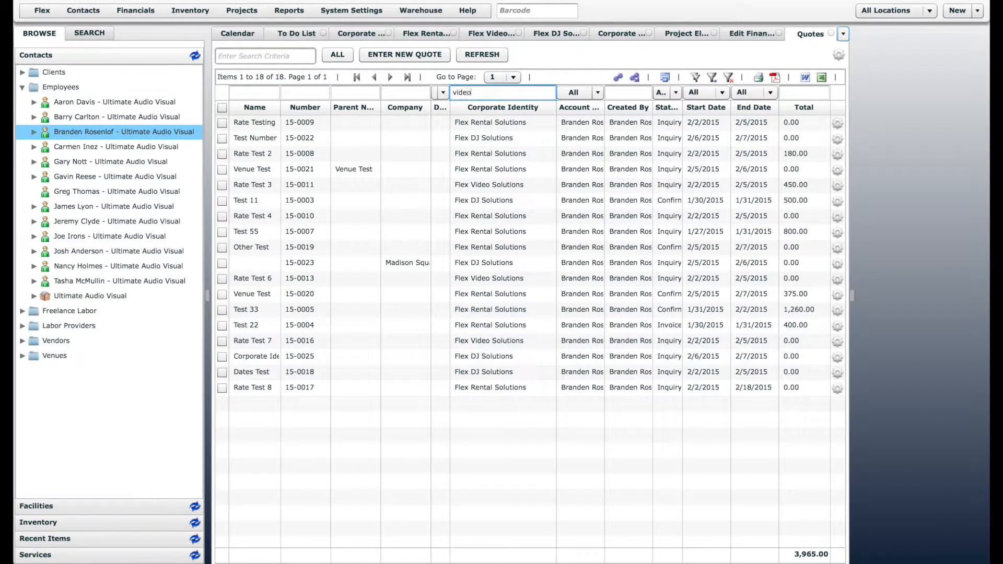
Step: Clear the Corporate Identity filter, sort the quotes by that column, and close the quotes list
key("BackSpace")
key("BackSpace")
key("BackSpace")
key("BackSpace")
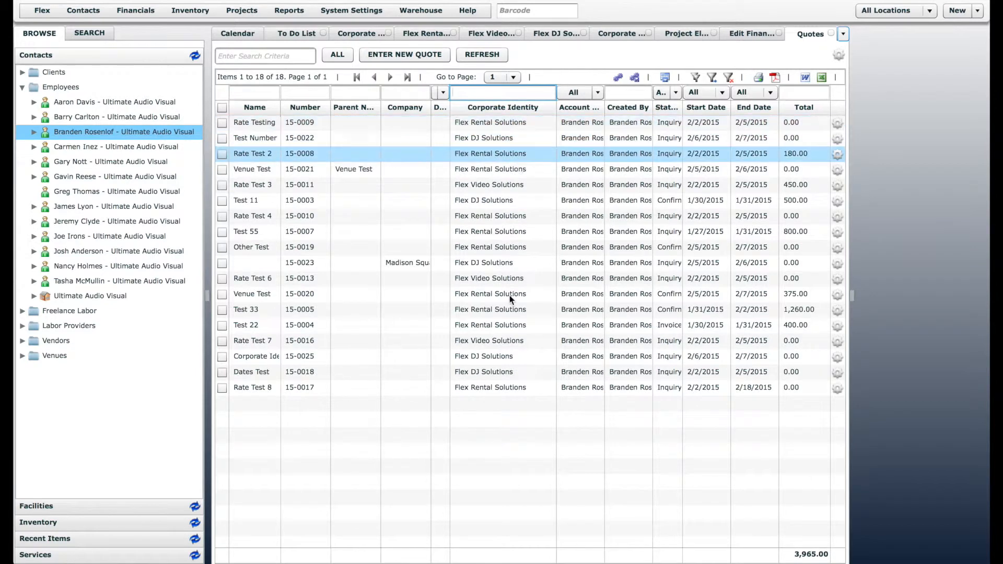
left_click(548, 103)
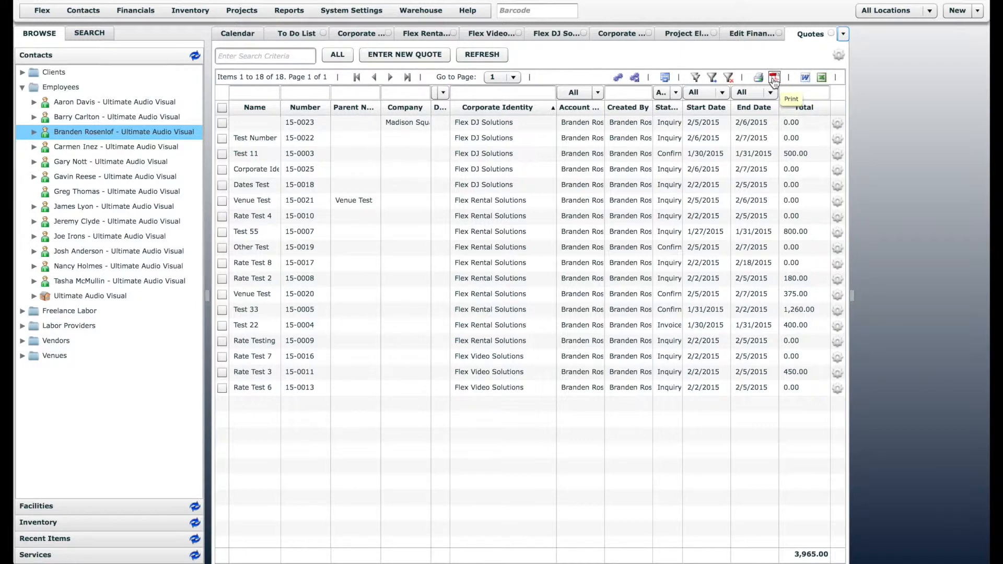
left_click(830, 33)
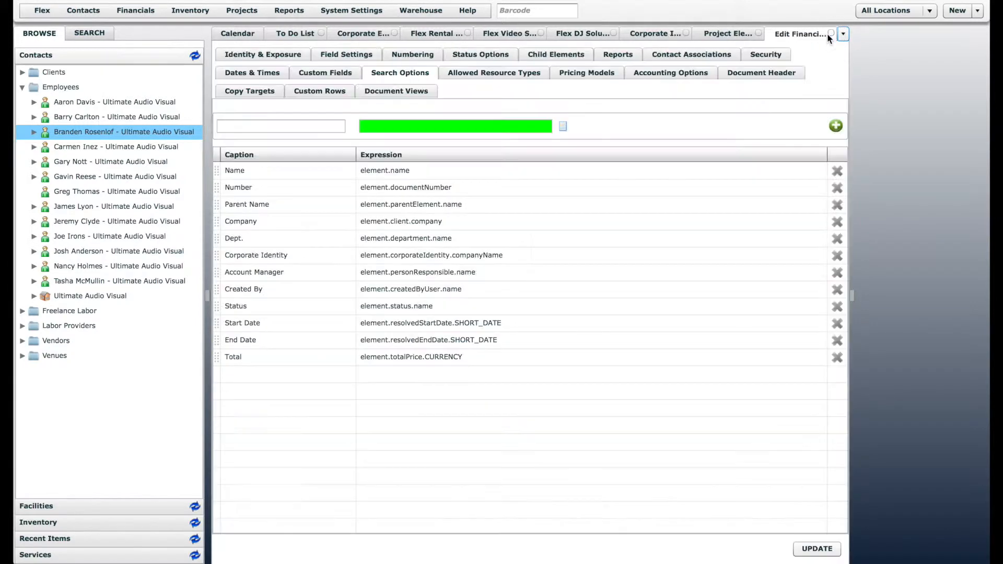
Step: Go to the project calendar and open the template named Calendar for editing
left_click(237, 35)
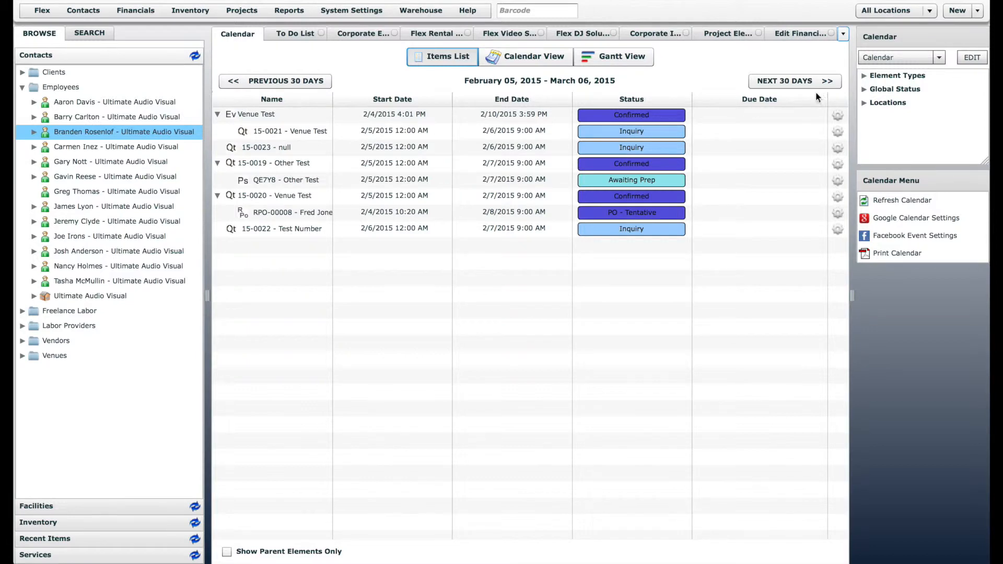
left_click(927, 56)
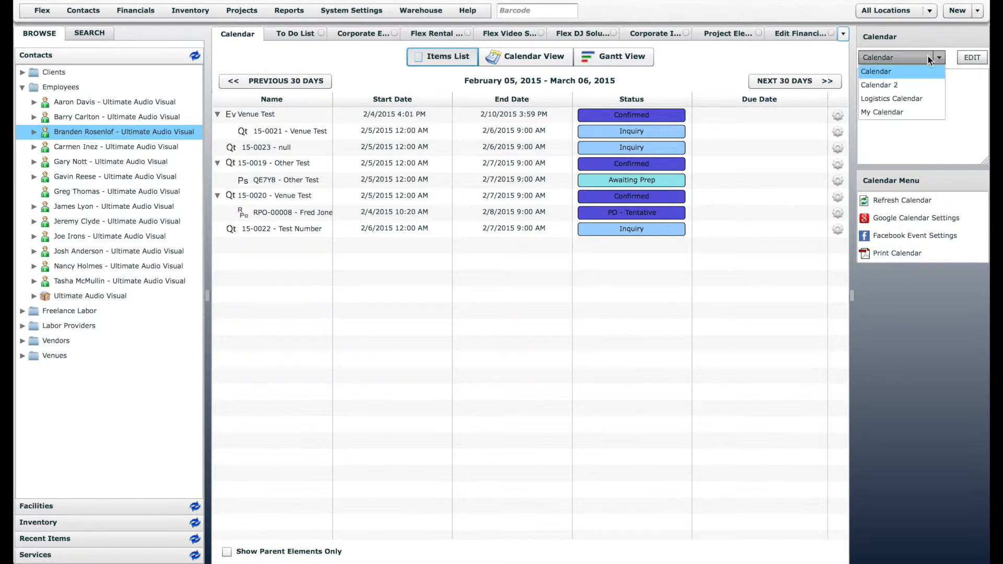
left_click(887, 73)
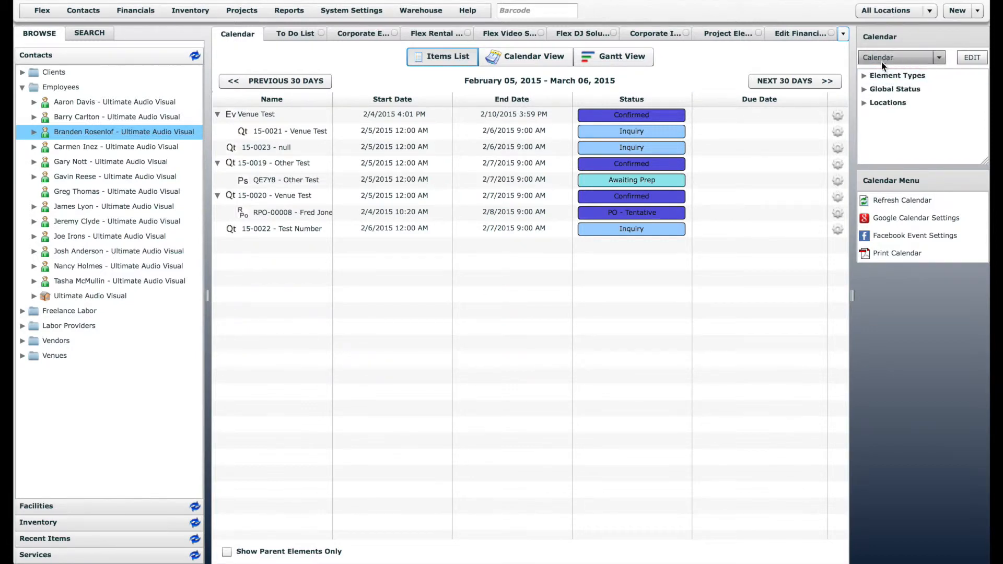
left_click(972, 58)
Step: Add a list column captioned Corporate Identity with the expression element.corporateIdentity.companyName to the Calendar template
left_click(533, 164)
type("Corporate Identity")
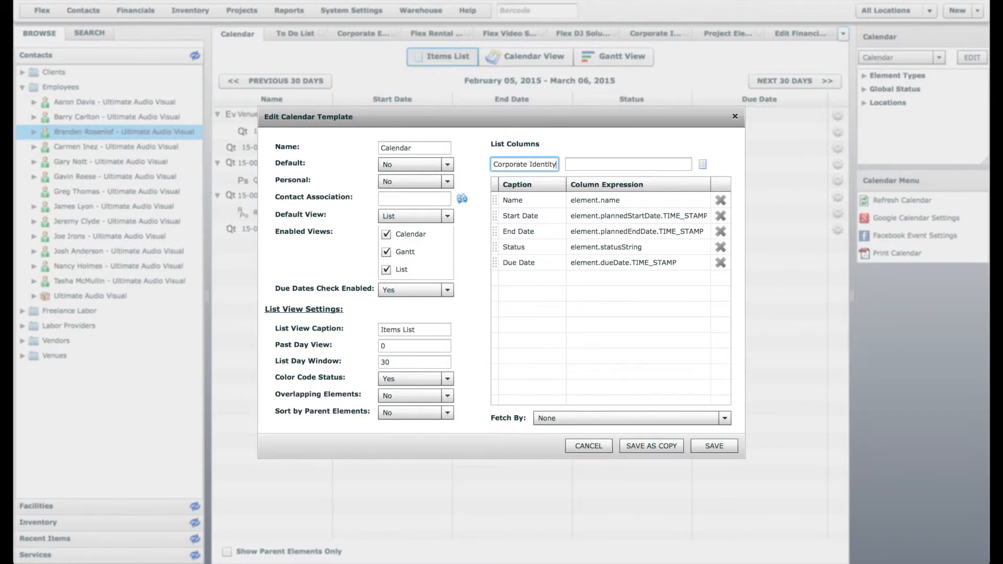
left_click(587, 167)
type("ele")
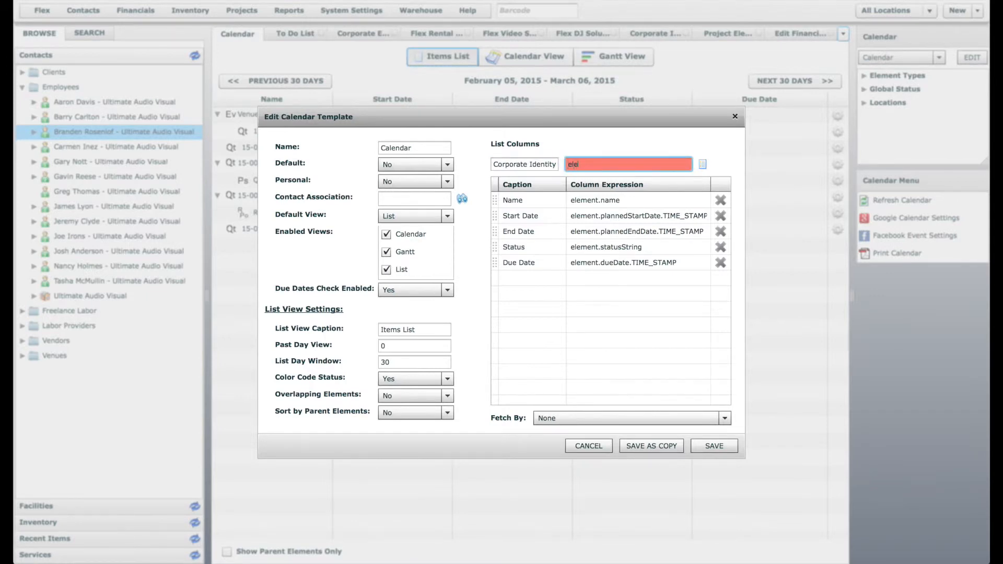
type("ment")
type(".corporateIdentit")
type("y.compl")
type("anyName")
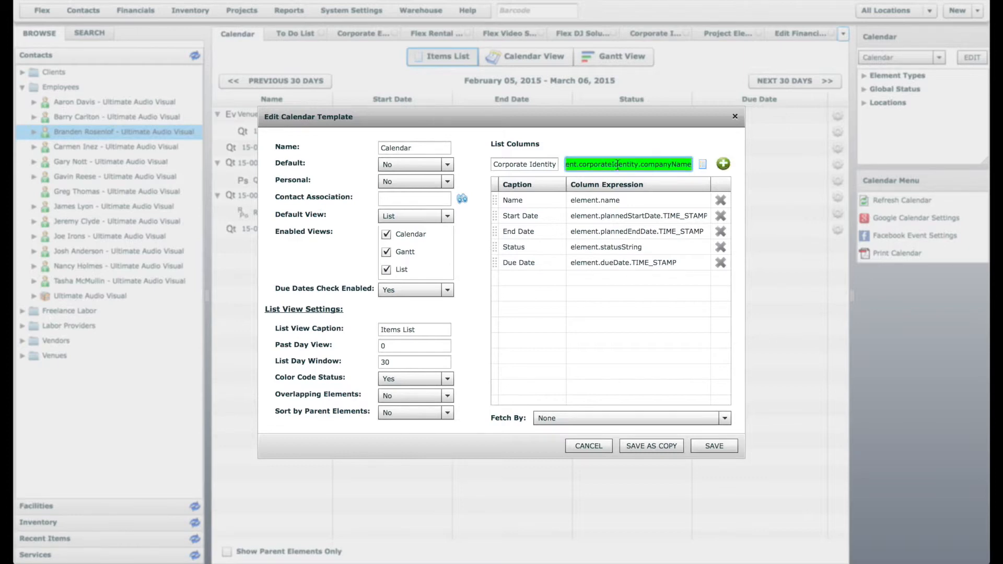
left_click(723, 166)
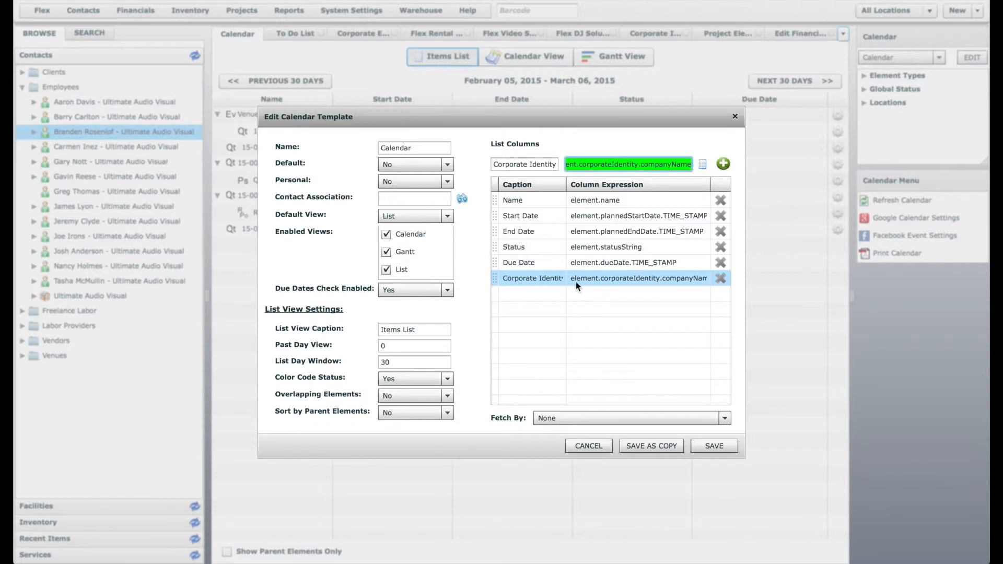
Step: Save the Calendar template and show the previous 30 days in the calendar's items list
left_click(712, 448)
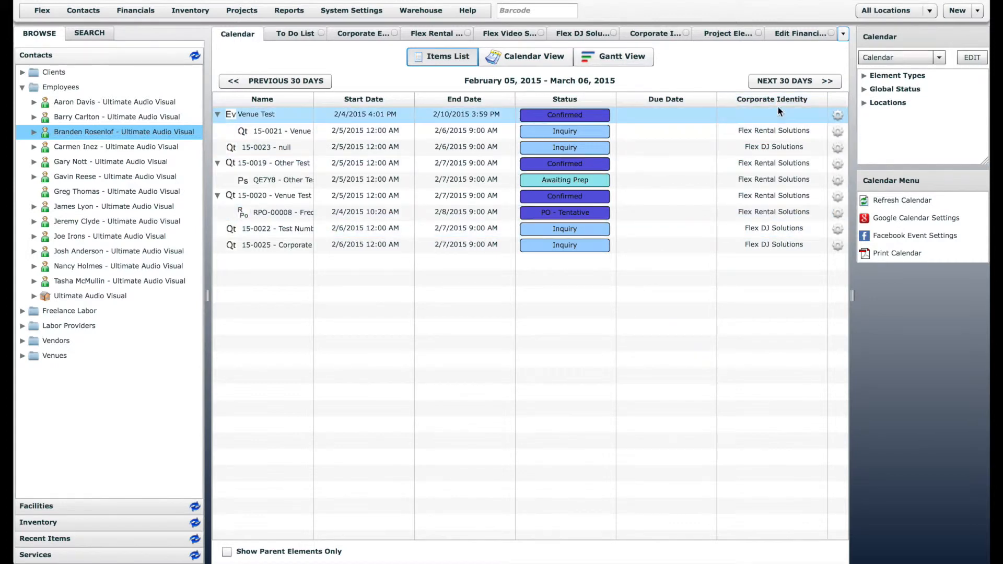
left_click(308, 82)
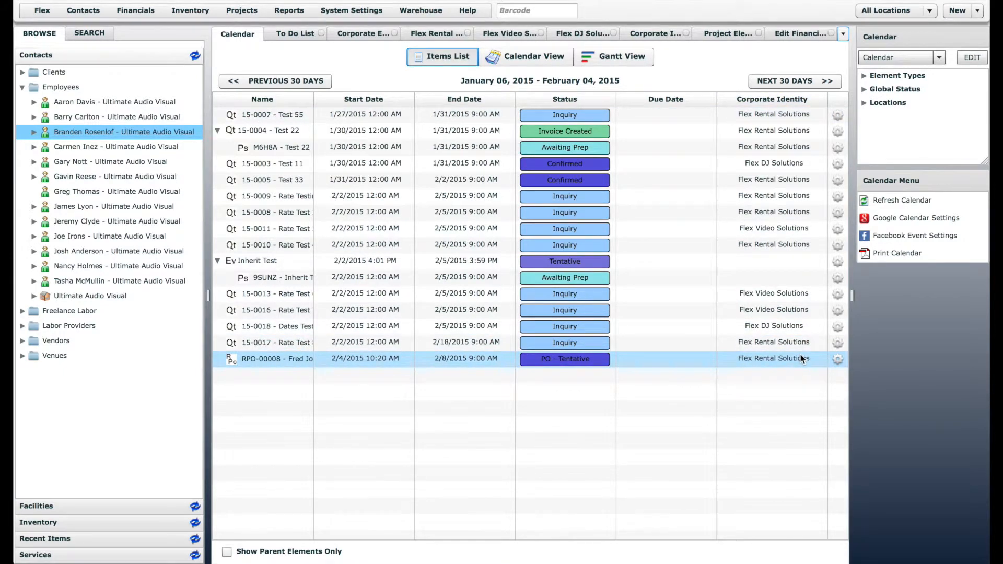
Step: Open the Quote element definition's report settings and examine its default print format reports, including Default Terms & Conditions
left_click(796, 35)
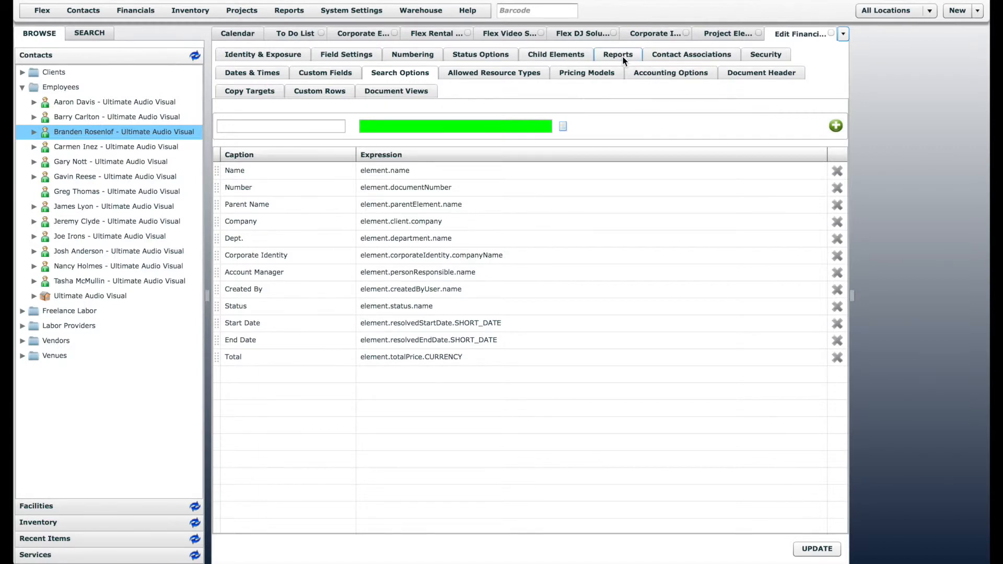
left_click(234, 12)
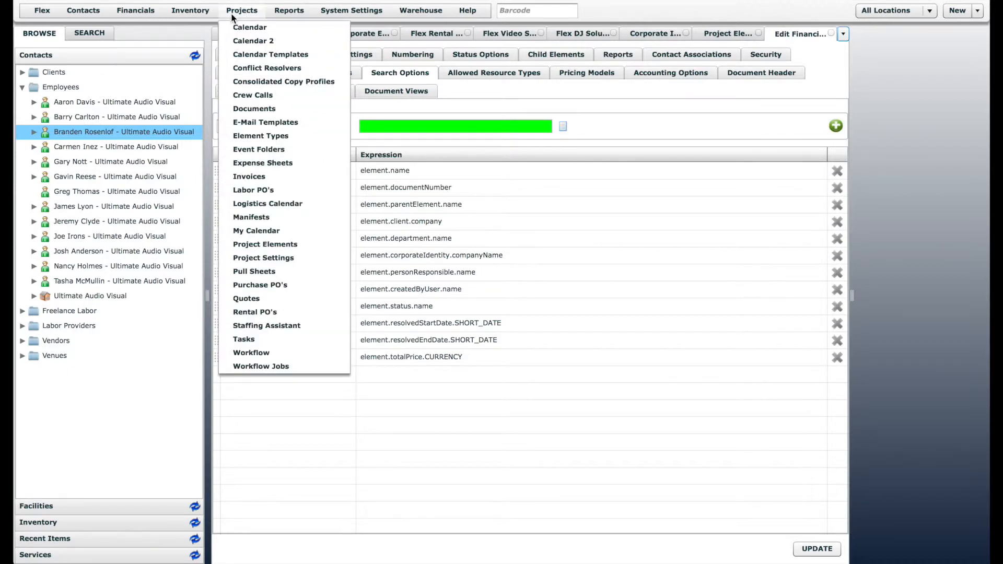
left_click(297, 245)
left_click(267, 251)
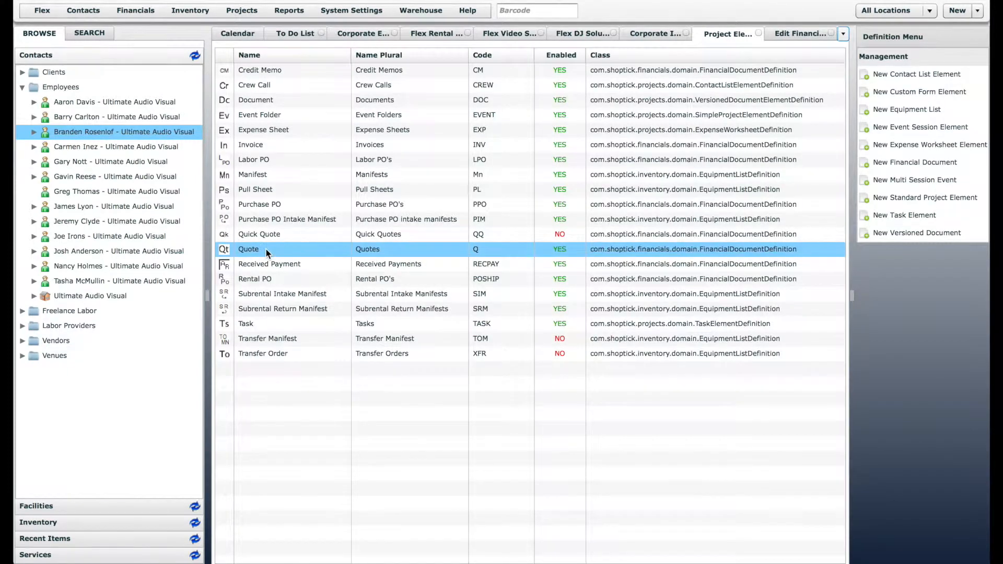
left_click(266, 252)
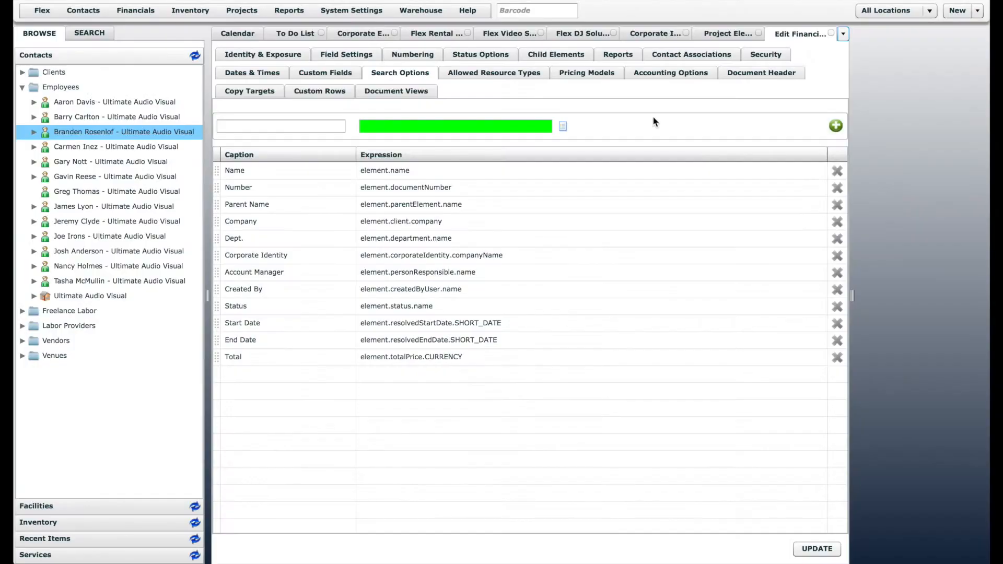
left_click(624, 54)
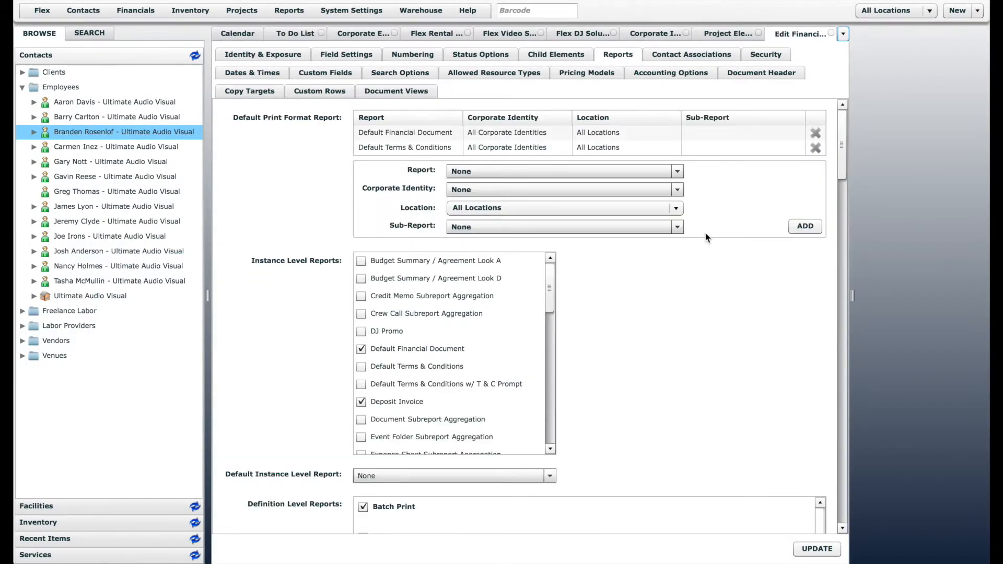
left_click(427, 148)
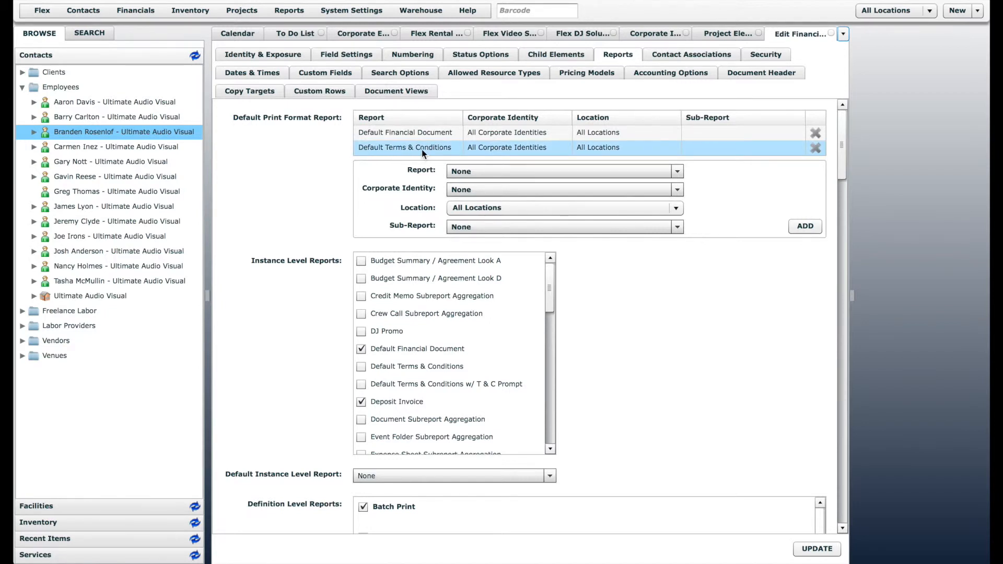
left_click(293, 129)
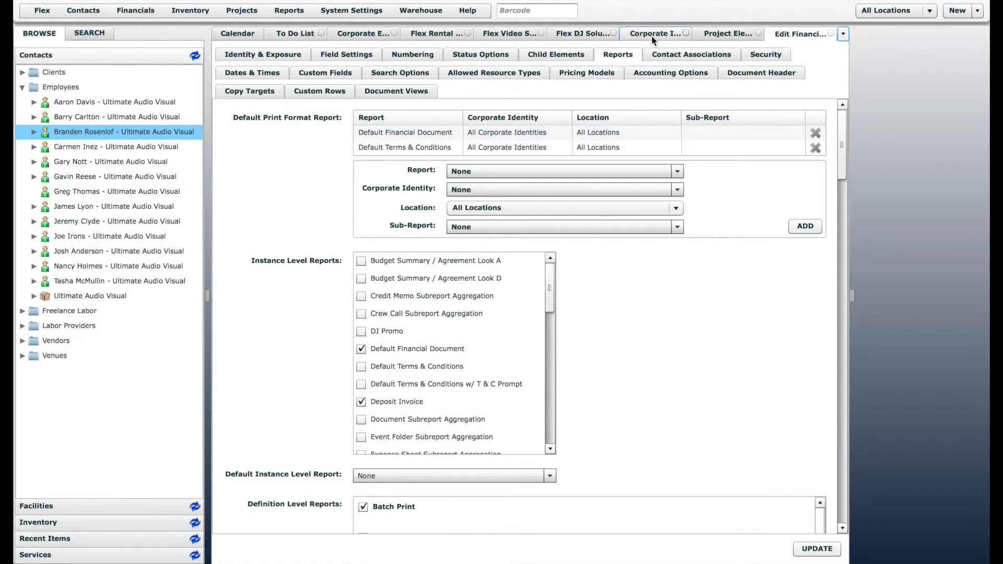
Step: Change the corporate identity of the Corporate Identity Test quote to Flex Rental Solutions in its header
left_click(673, 34)
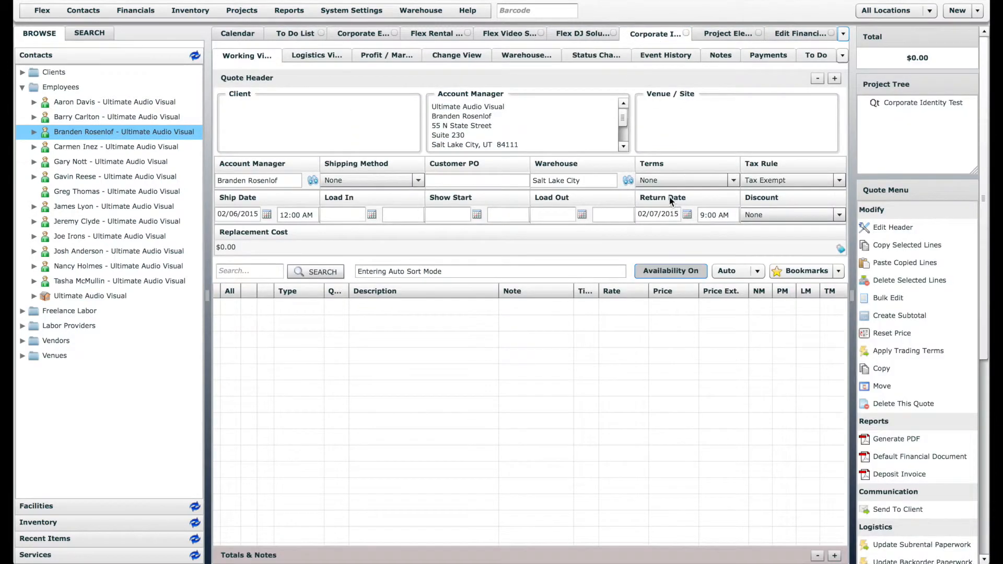
left_click(902, 226)
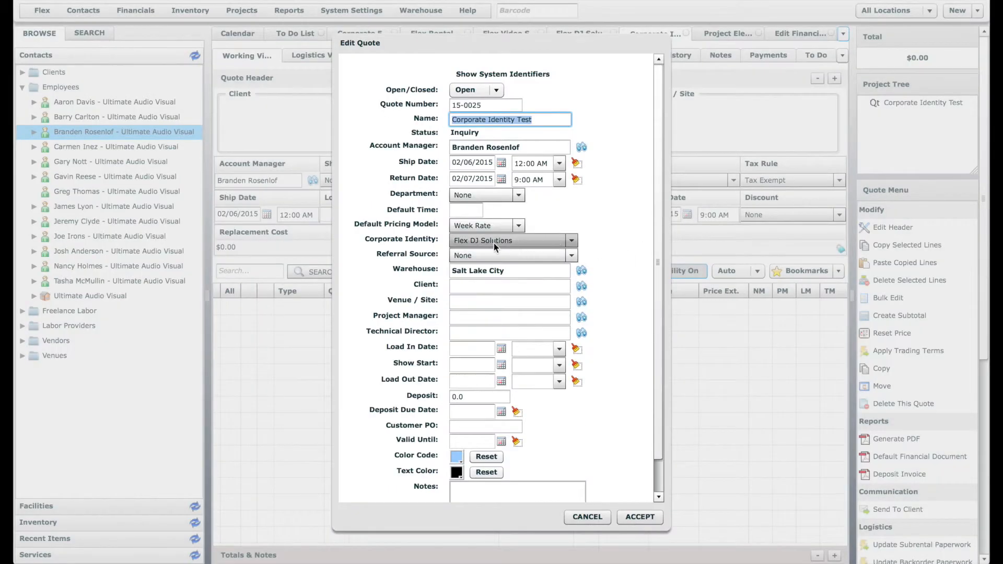
left_click(490, 243)
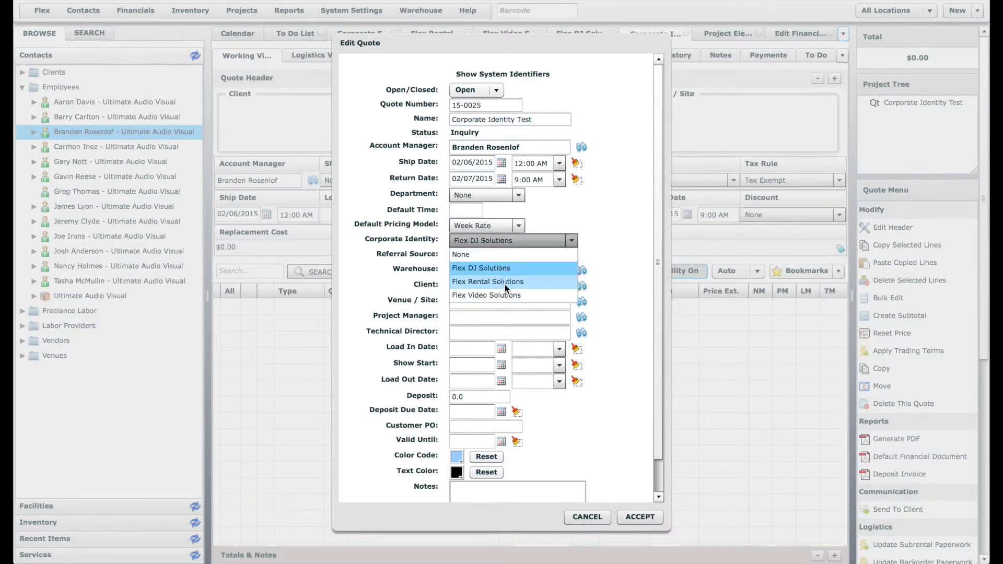
left_click(535, 274)
left_click(638, 516)
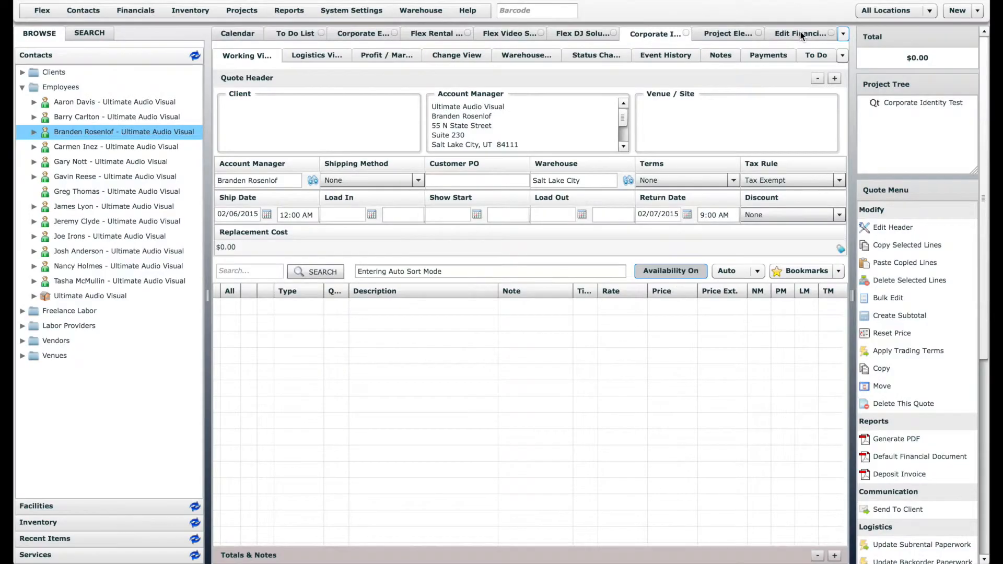
Step: Recheck the Quote definition's Default Terms & Conditions report and generate the PDF of the Corporate Identity Test quote
left_click(800, 32)
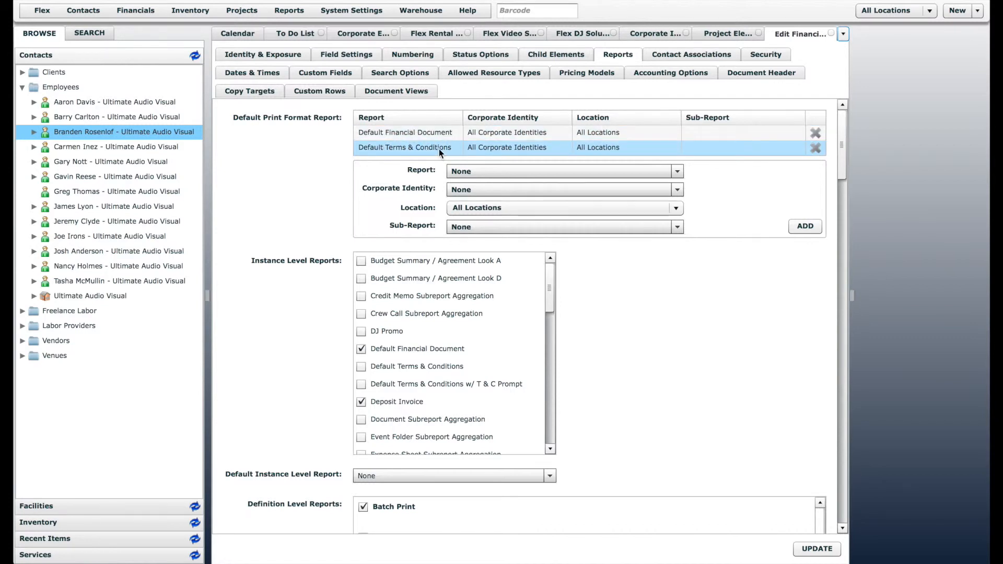
left_click(655, 34)
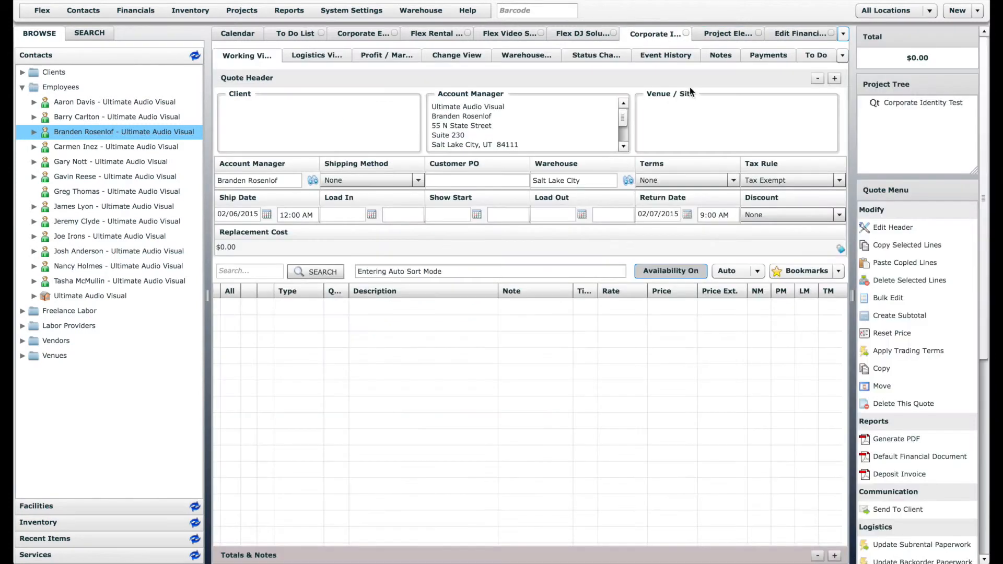
left_click(900, 438)
left_click(675, 332)
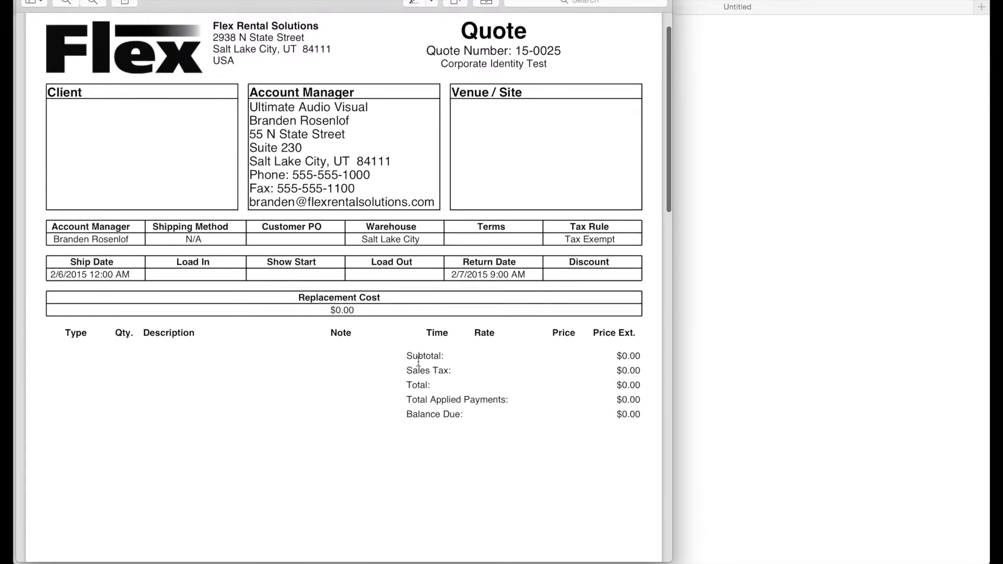
Step: Examine the terms and conditions page of the generated quote PDF, highlighting the Flex Rental Solutions heading
scroll(523, 255, "down", 5)
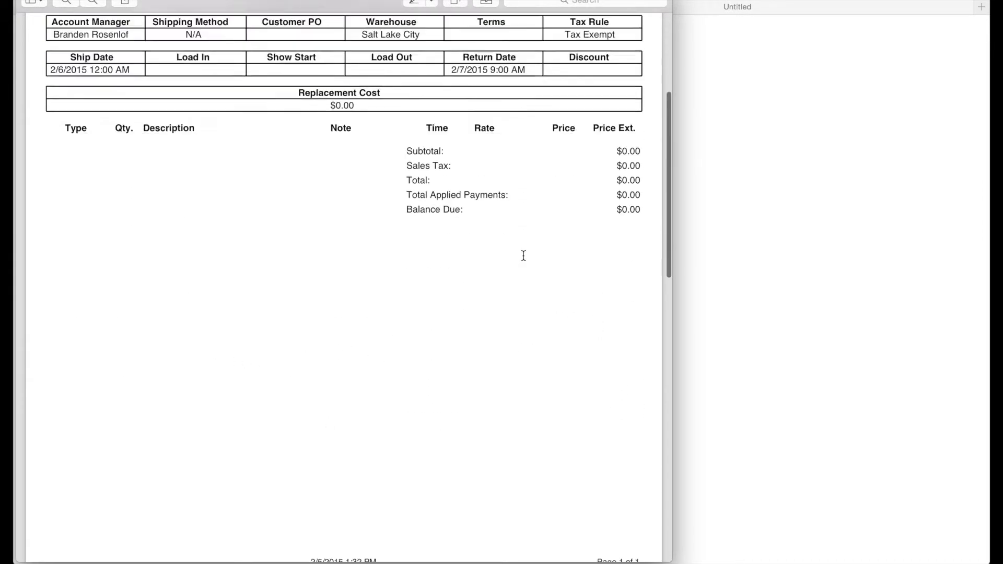
scroll(524, 256, "down", 12)
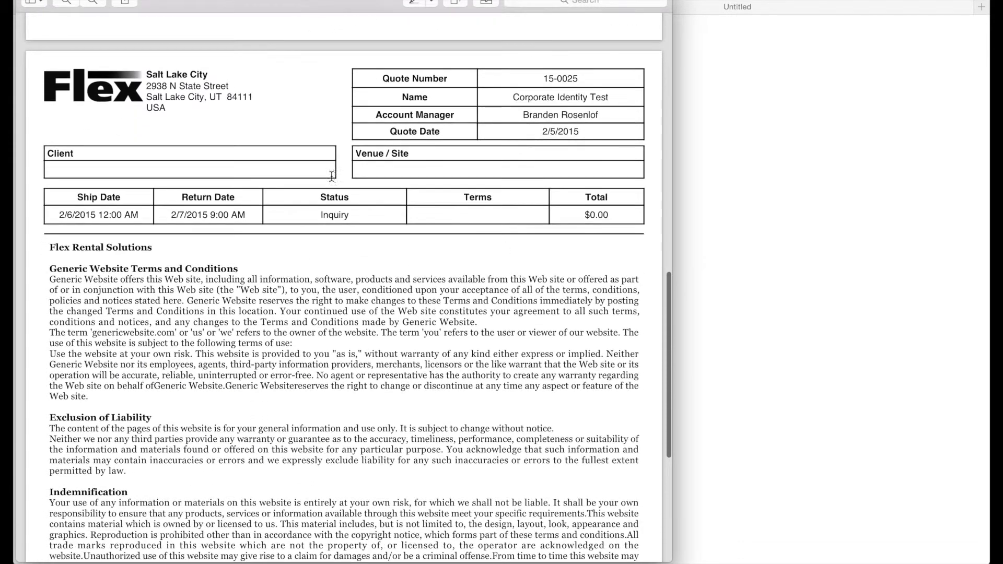
left_click_drag(48, 247, 168, 248)
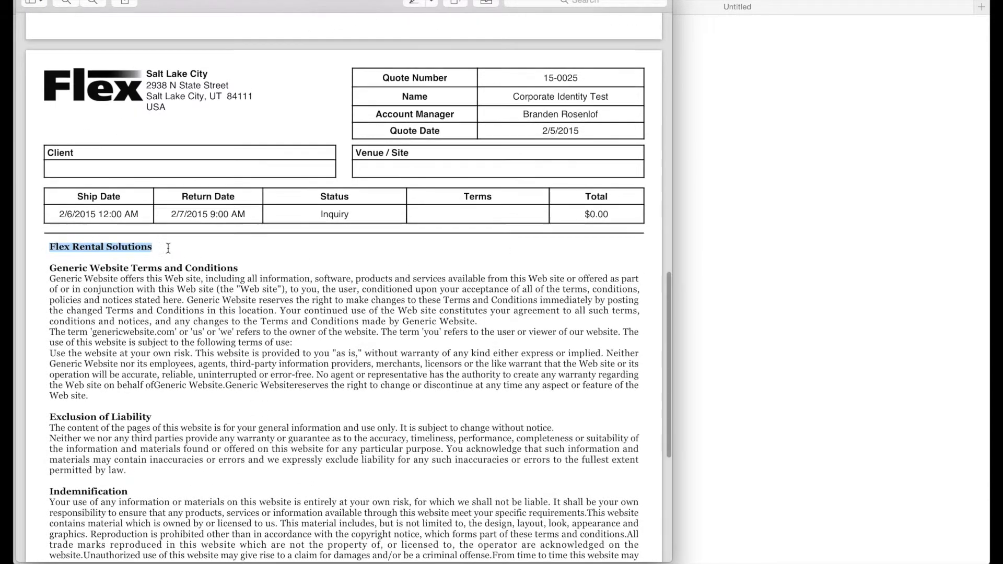
scroll(168, 247, "down", 1)
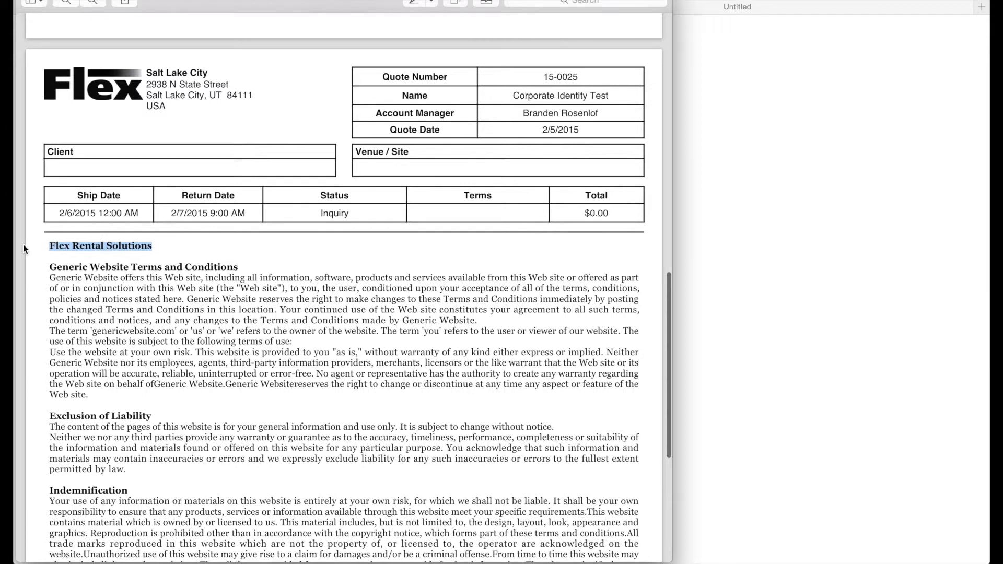
left_click(50, 246)
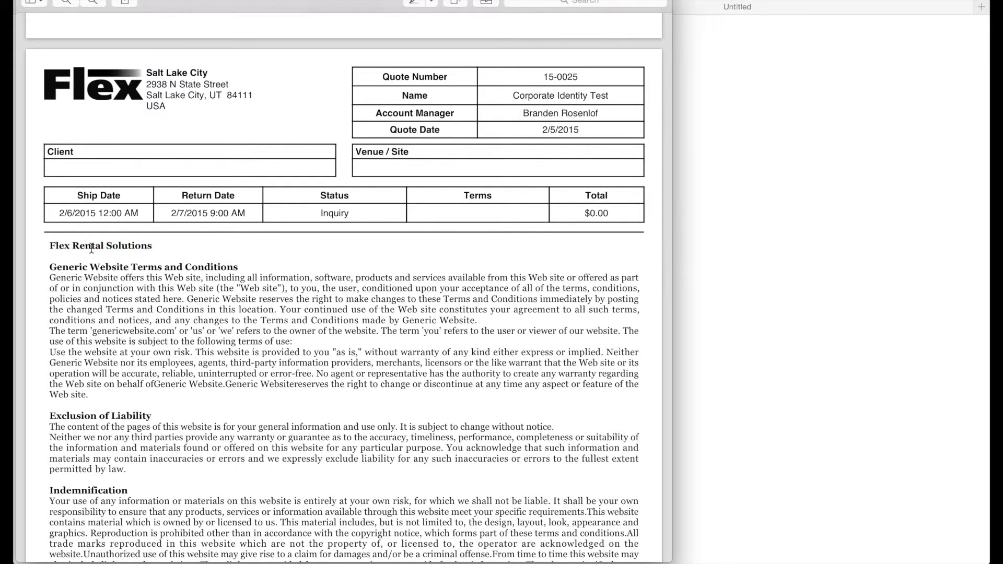
scroll(210, 260, "down", 4)
scroll(210, 260, "up", 8)
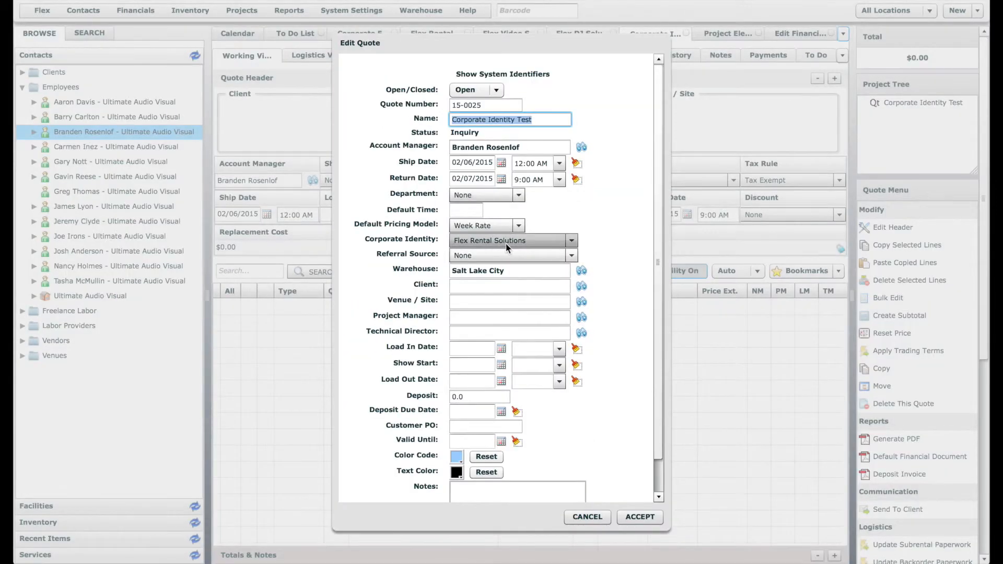
Step: Change the Corporate Identity Test quote's corporate identity to Flex DJ Solutions and generate its PDF in US Letter size
left_click(505, 244)
left_click(500, 266)
left_click(650, 513)
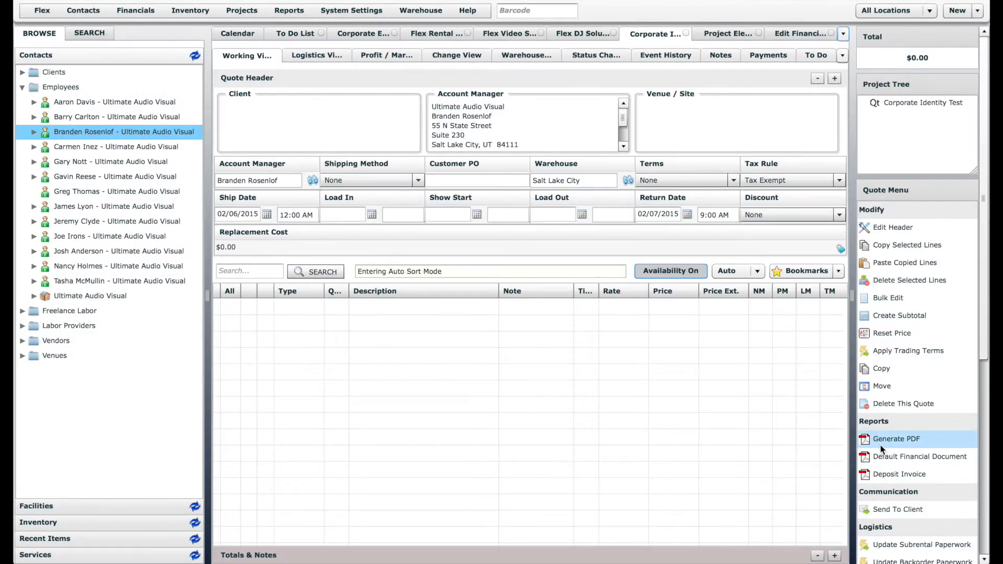
left_click(904, 440)
left_click(669, 336)
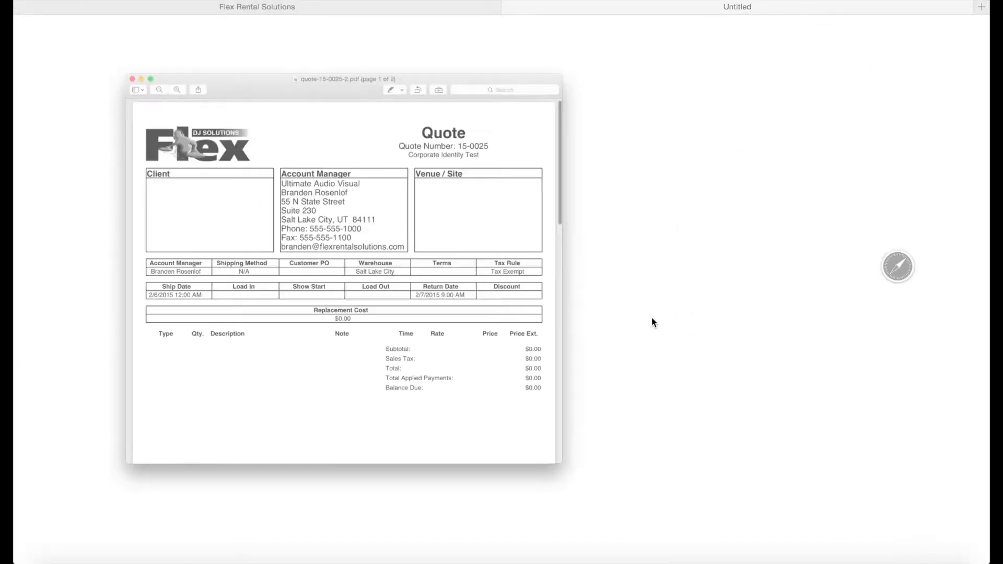
Step: Examine the Flex DJ Solutions heading on the PDF's terms page and the logo on its quote page, and close the PDF
scroll(482, 264, "down", 15)
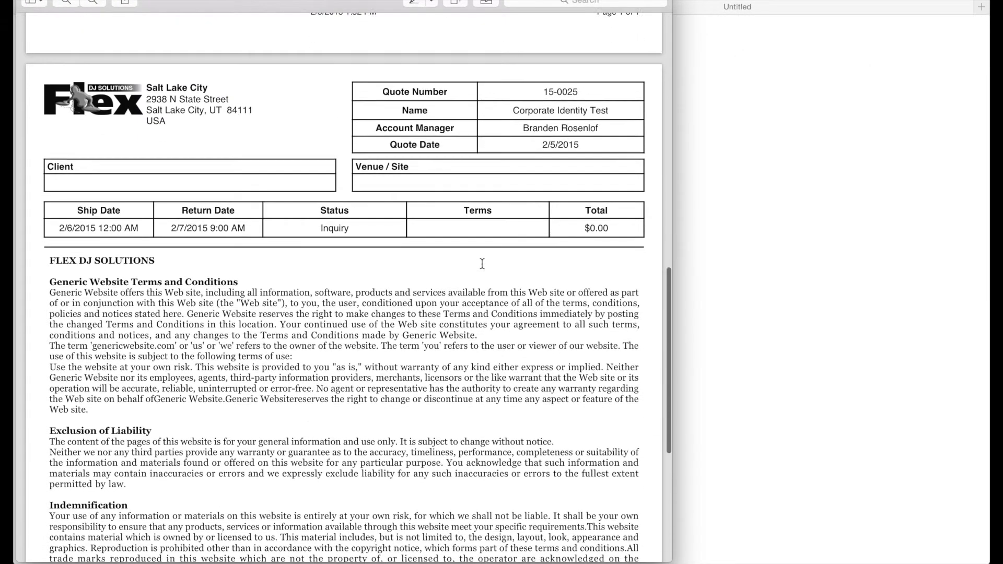
left_click_drag(49, 228, 177, 226)
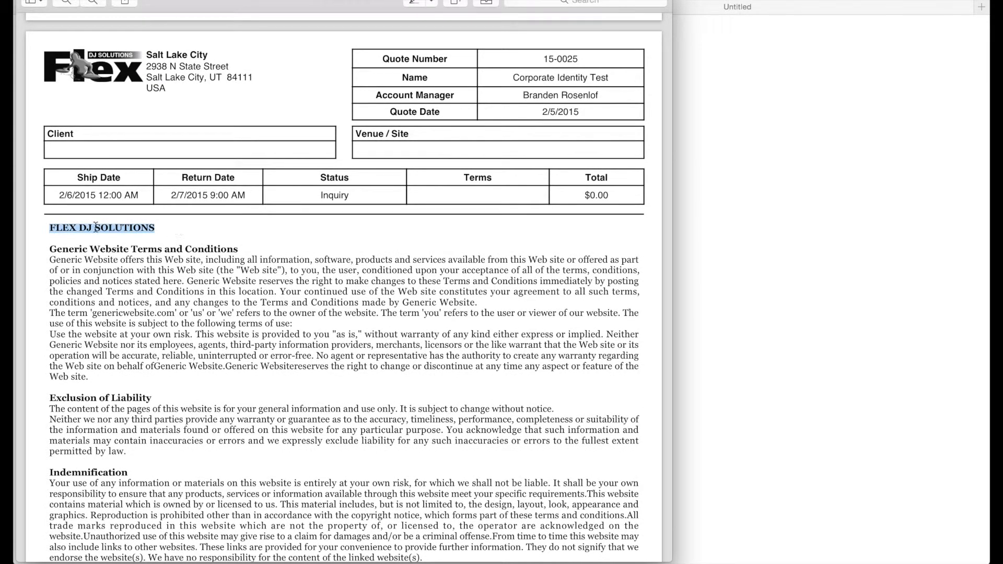
left_click(174, 228)
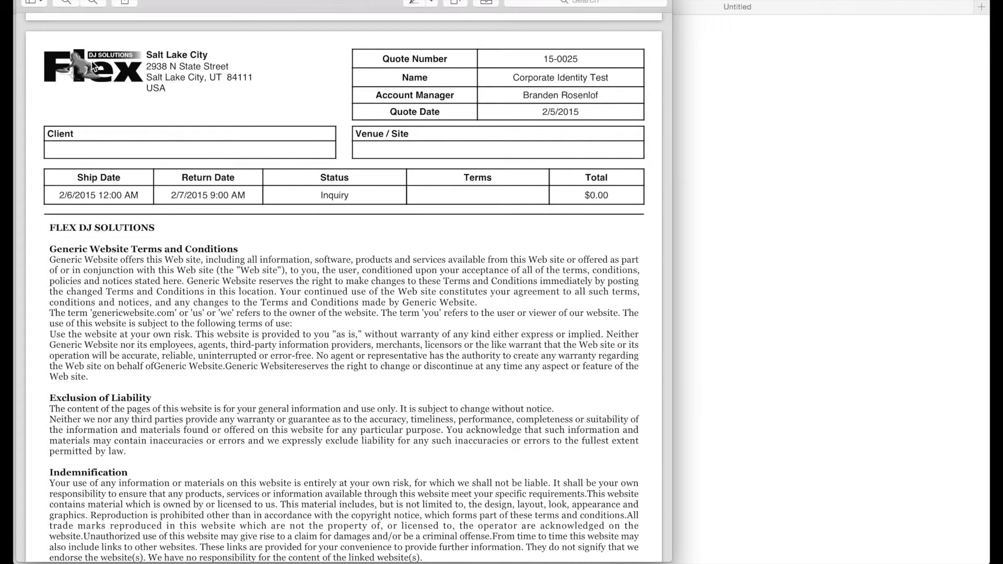
scroll(128, 84, "up", 15)
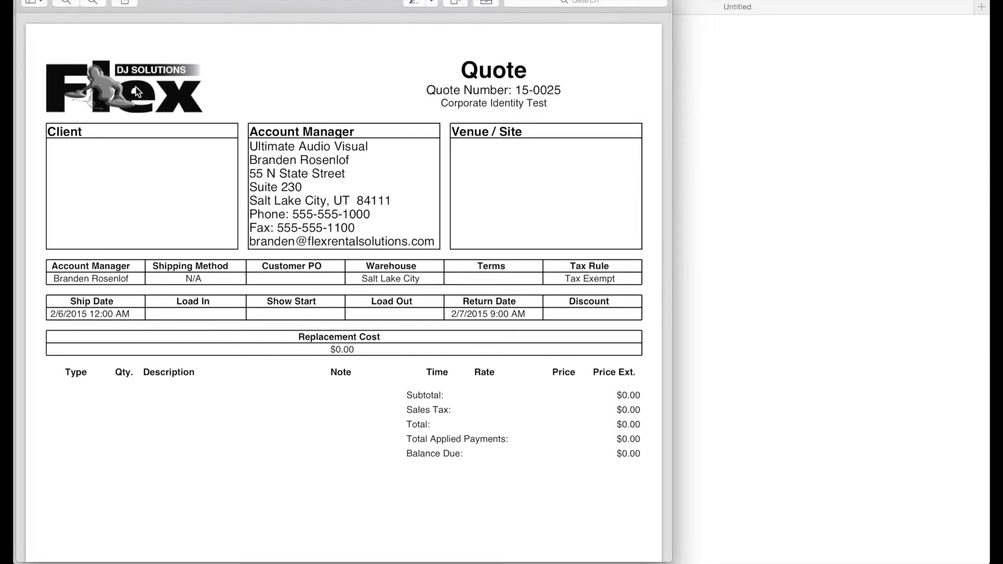
key("super+w")
left_click(509, 7)
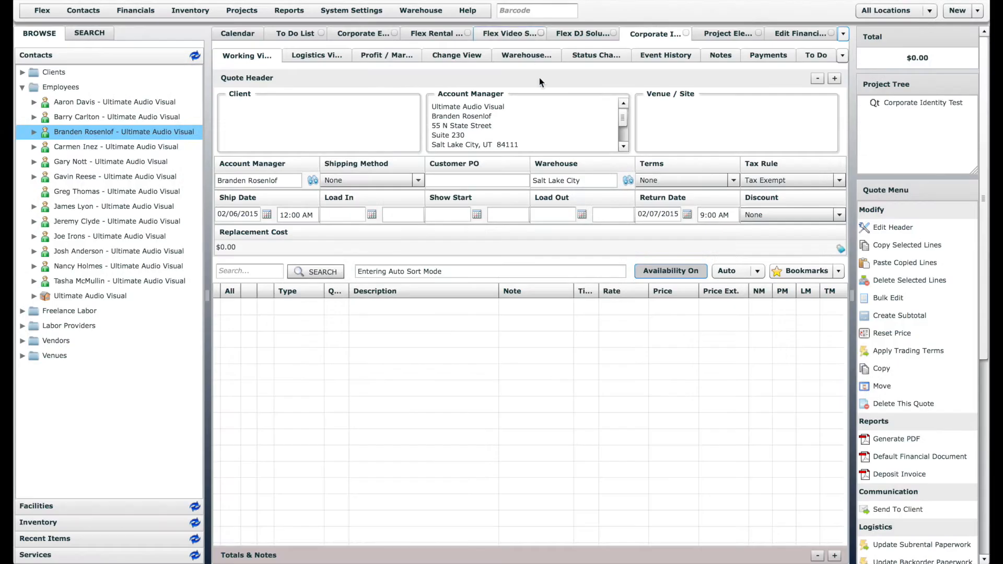
Step: Review Default Terms & Conditions in the Quote definition's report settings and the Static Reports list, returning to the definition
left_click(798, 33)
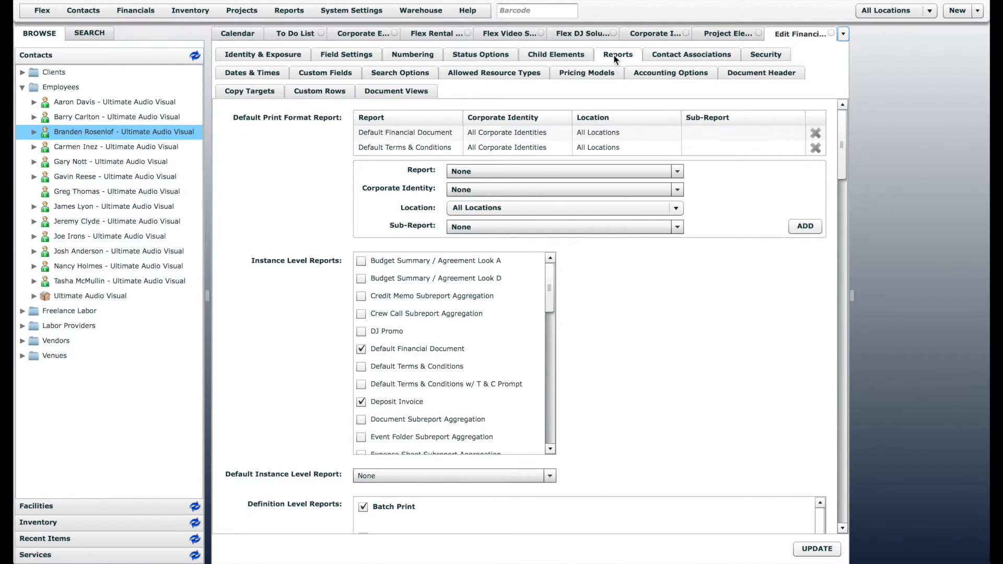
left_click(489, 151)
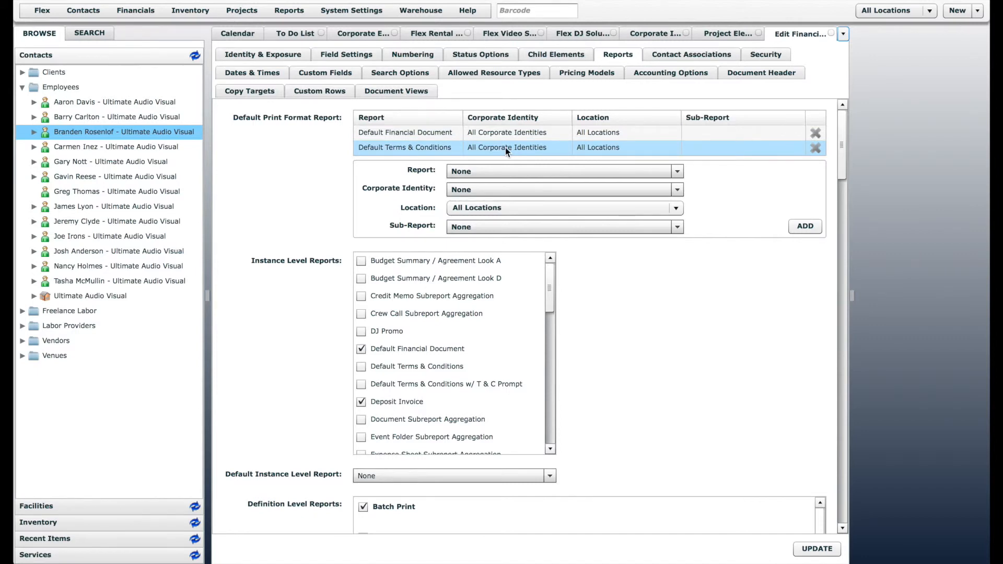
left_click(356, 11)
scroll(388, 111, "down", 5)
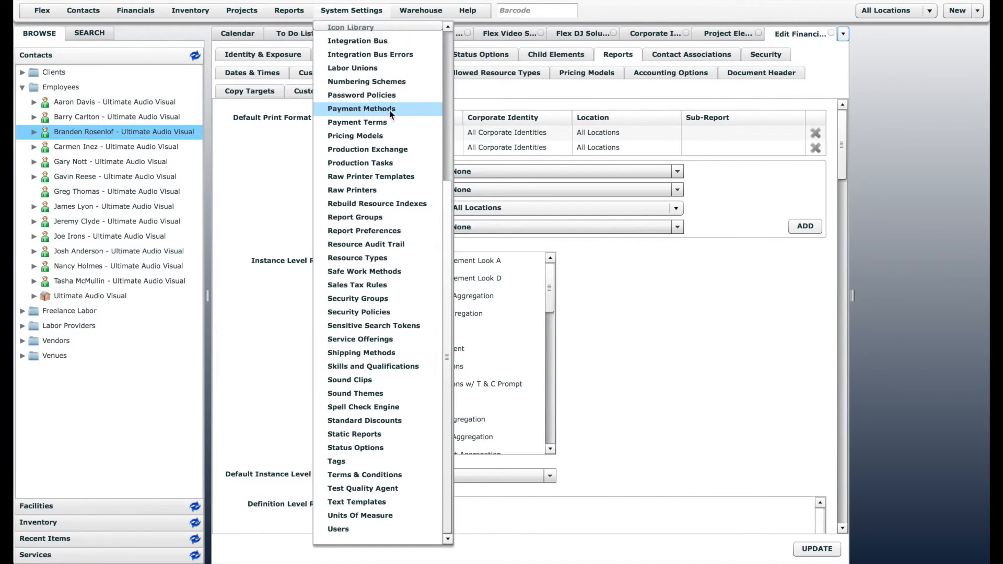
left_click(374, 434)
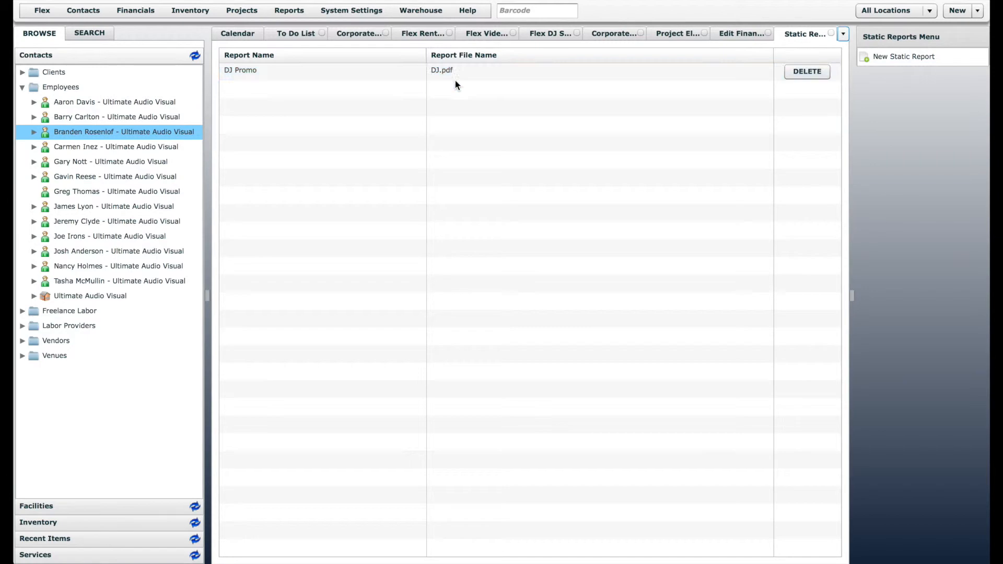
left_click(737, 33)
left_click(541, 171)
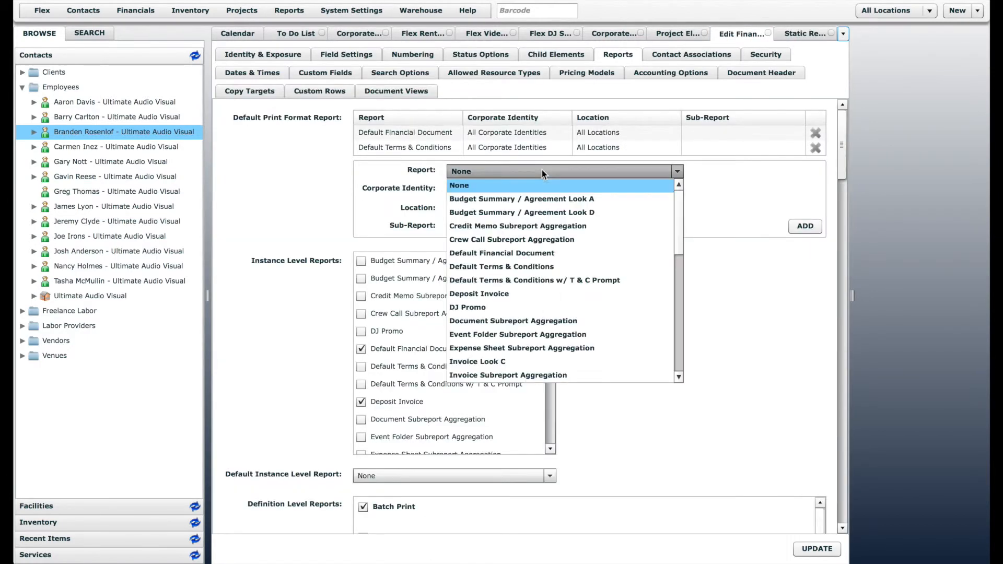
left_click(804, 293)
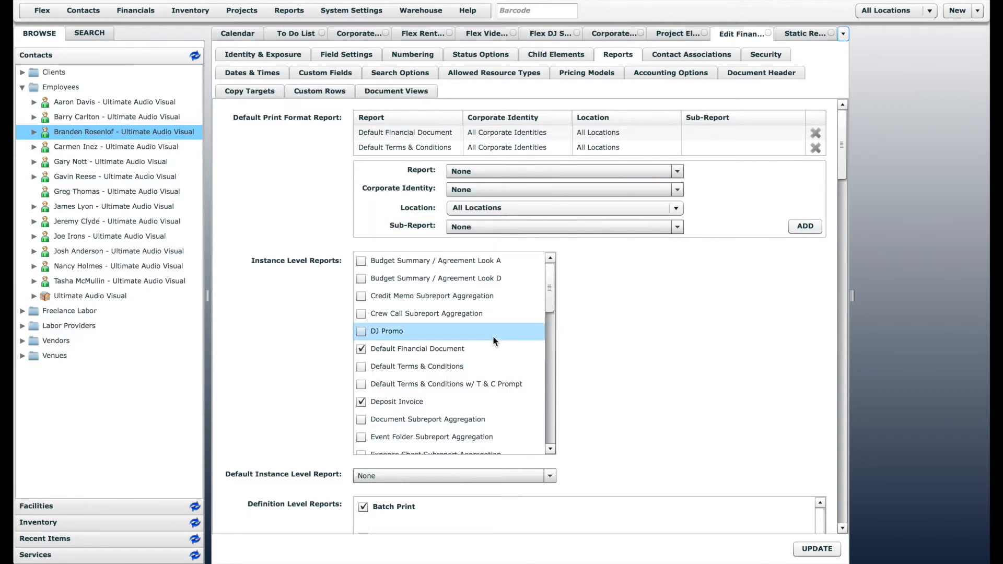
left_click(363, 331)
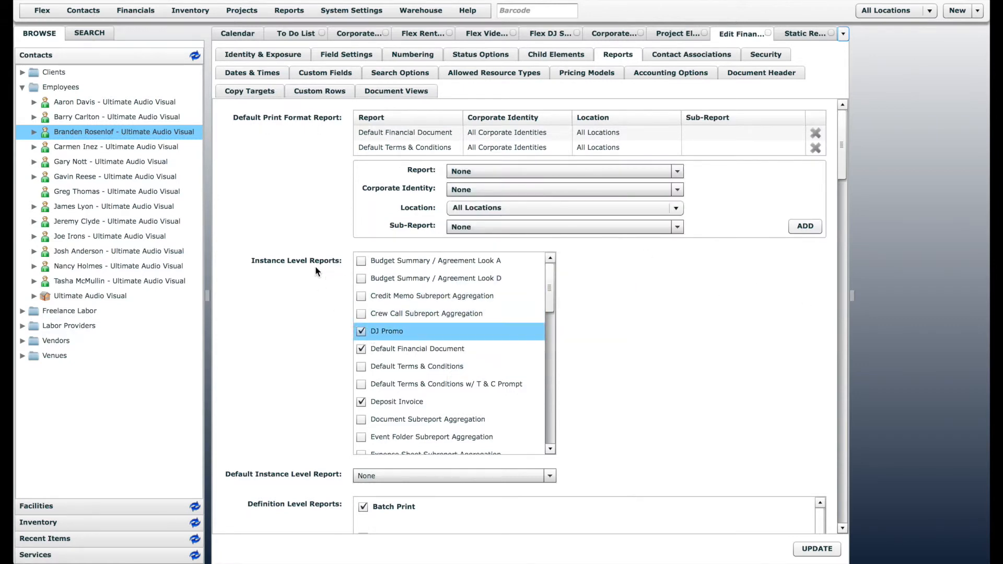
left_click(360, 332)
Step: Add DJ Promo as a default print format report for the Flex DJ Solutions corporate identity at All Locations and save the Quote definition
left_click(666, 173)
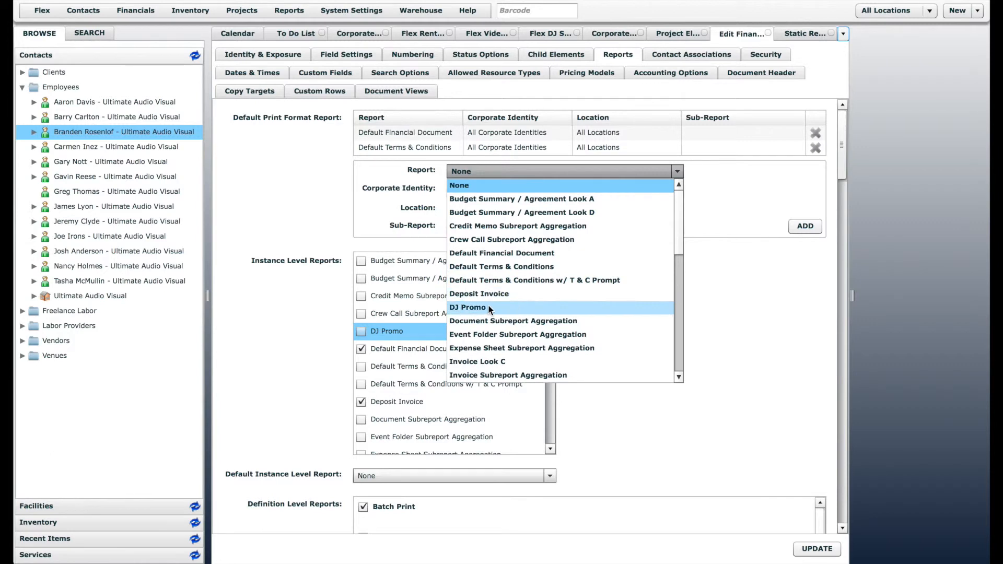
left_click(488, 307)
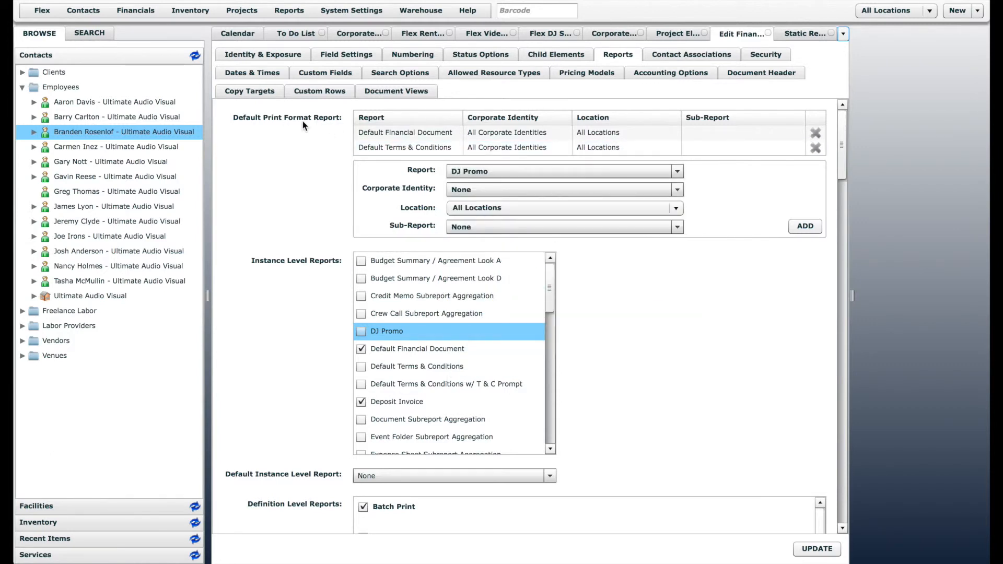
left_click(494, 191)
left_click(505, 216)
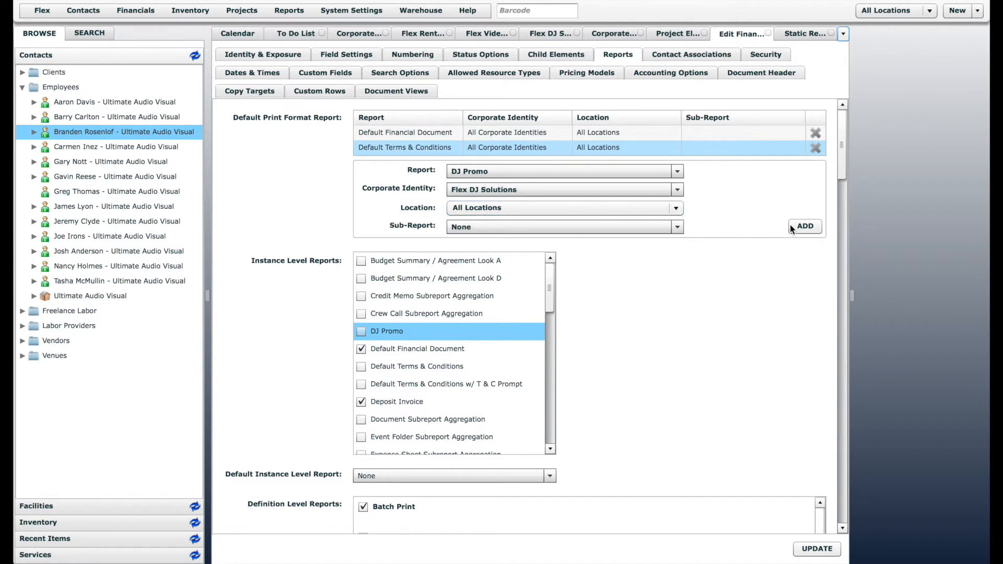
left_click(813, 226)
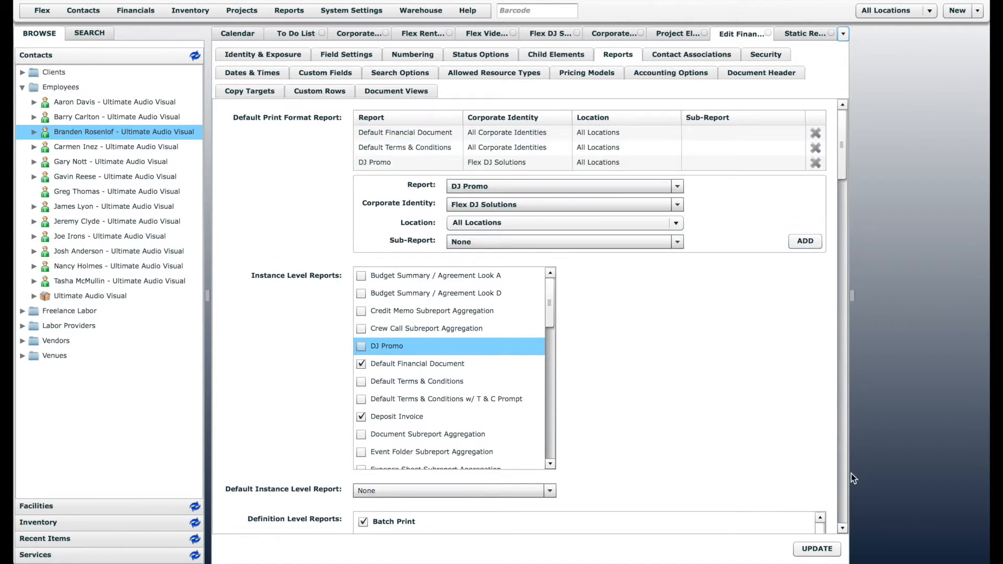
left_click(805, 549)
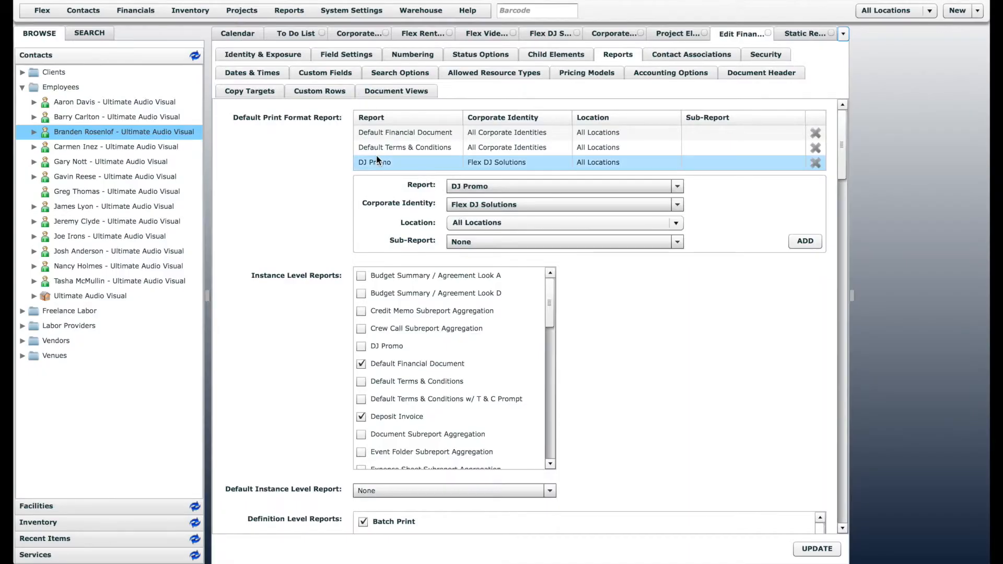
left_click(370, 161)
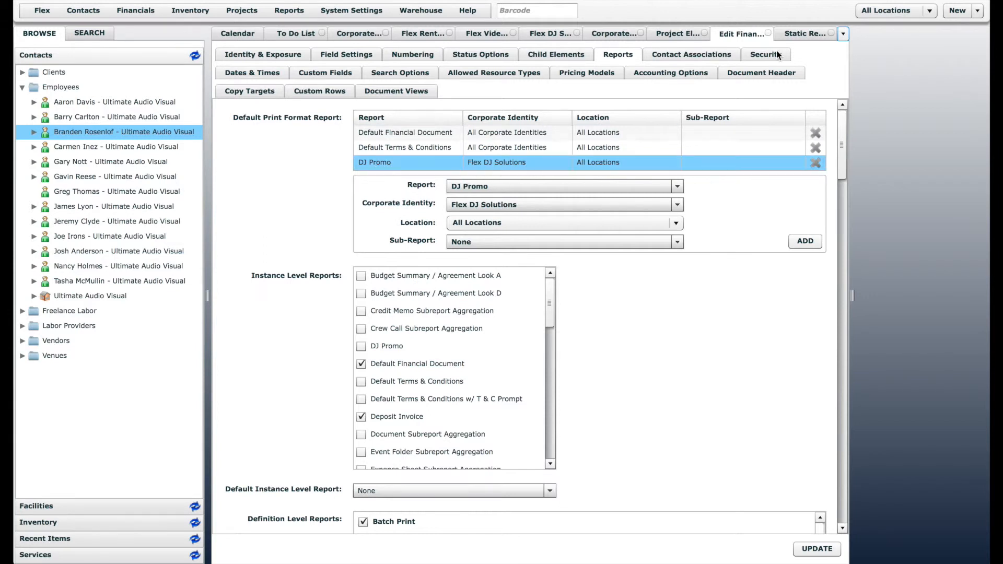
Step: Return to the Corporate Identity Test quote and regenerate its PDF in US Letter size
left_click(611, 34)
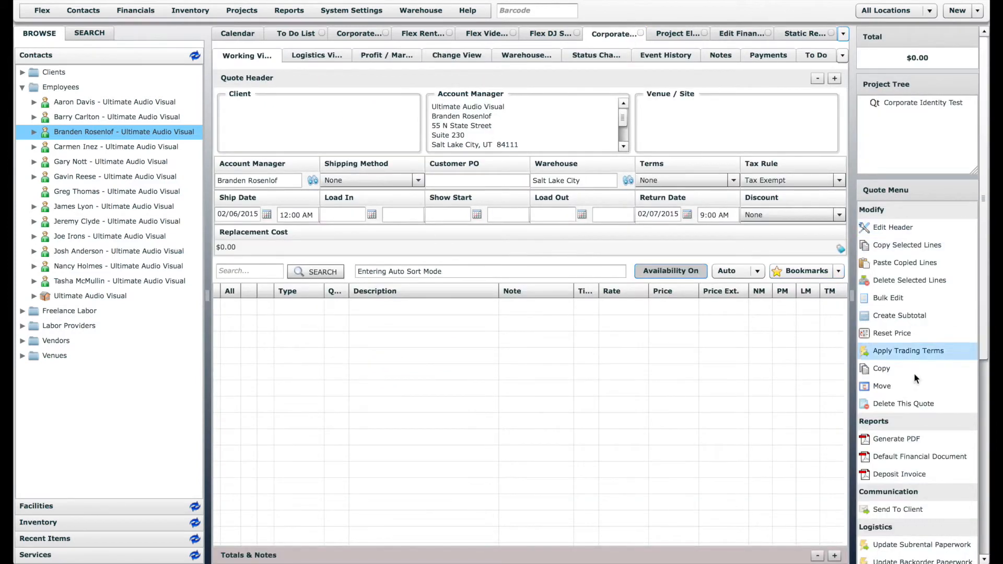
left_click(896, 436)
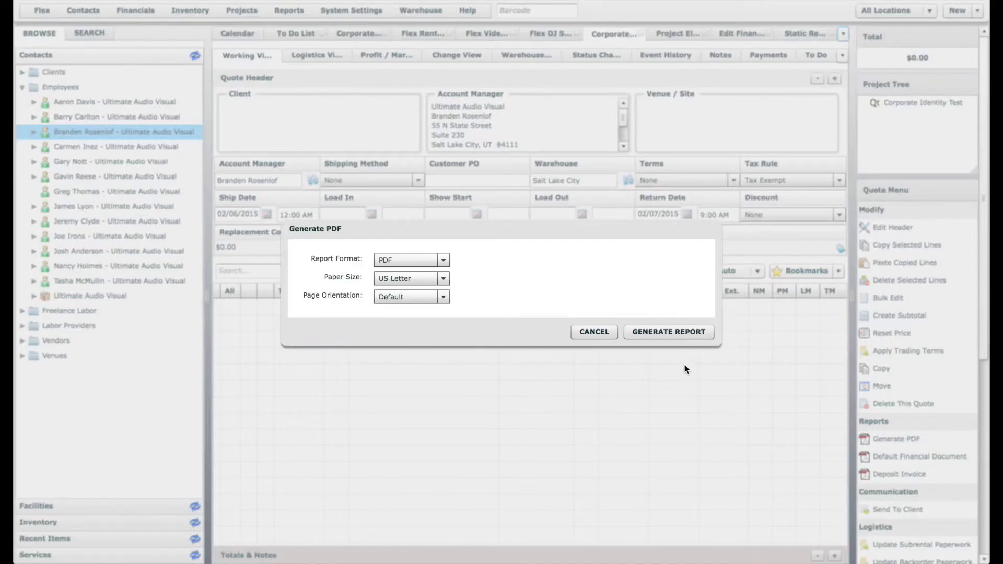
left_click(678, 329)
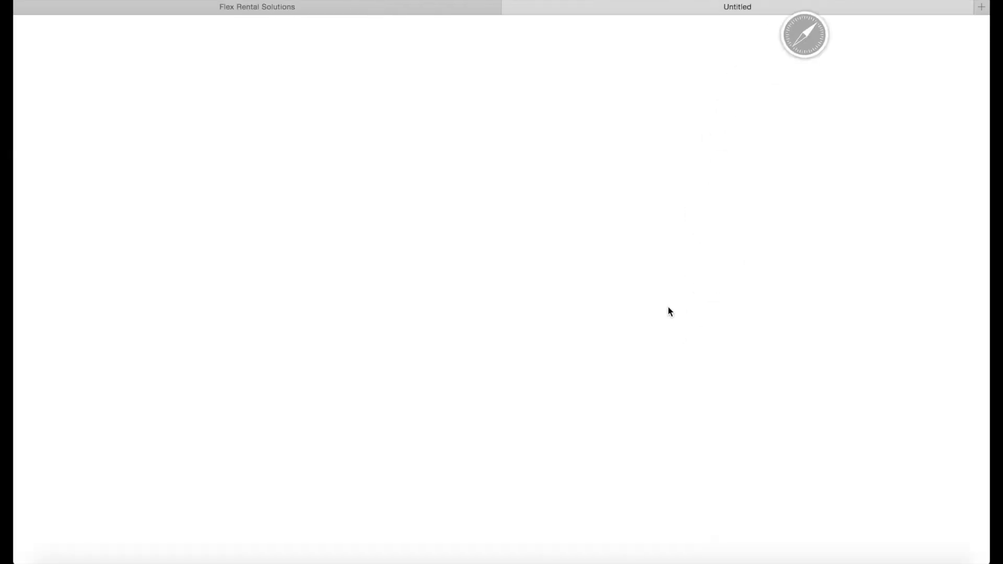
Step: Examine the regenerated quote PDF from the quote page through the terms to the DJ Promo Package page, and close it
scroll(562, 283, "down", 15)
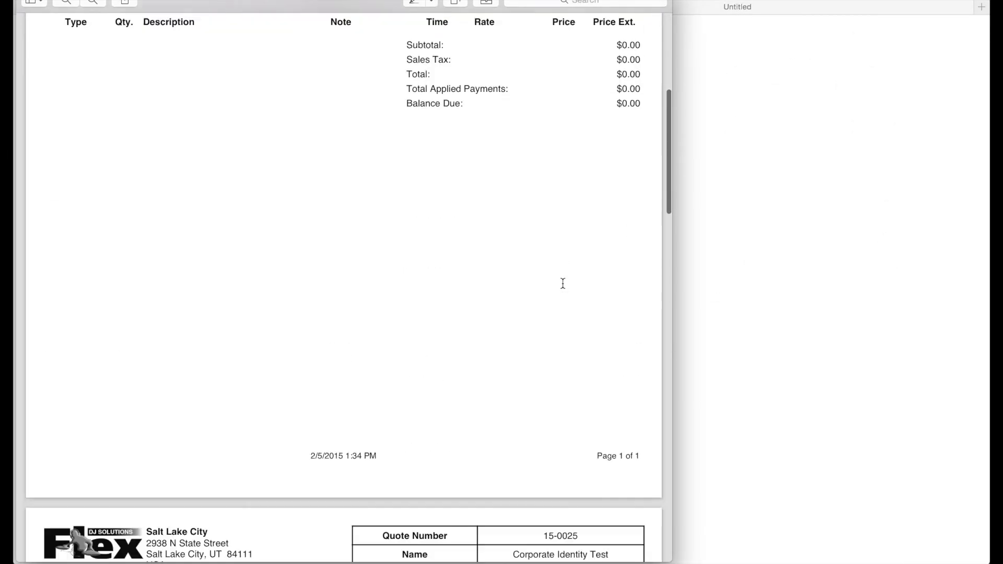
scroll(563, 283, "up", 15)
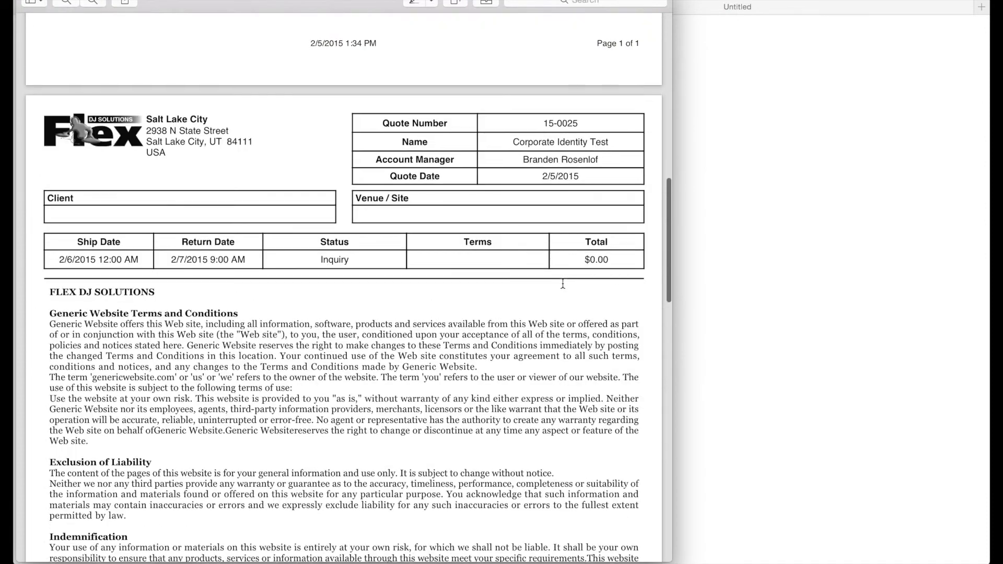
scroll(562, 283, "down", 3)
scroll(563, 283, "down", 15)
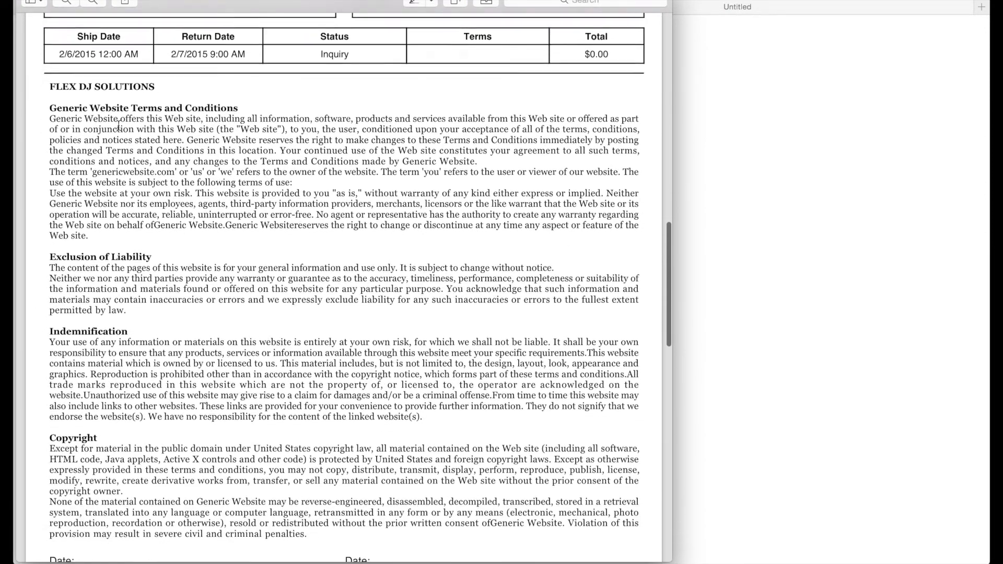
scroll(239, 152, "down", 5)
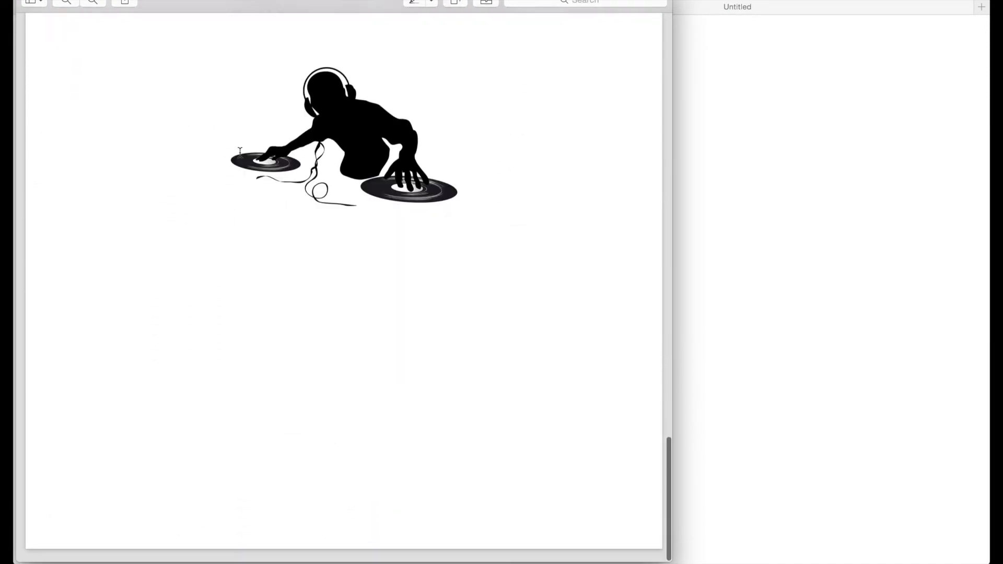
scroll(239, 152, "up", 5)
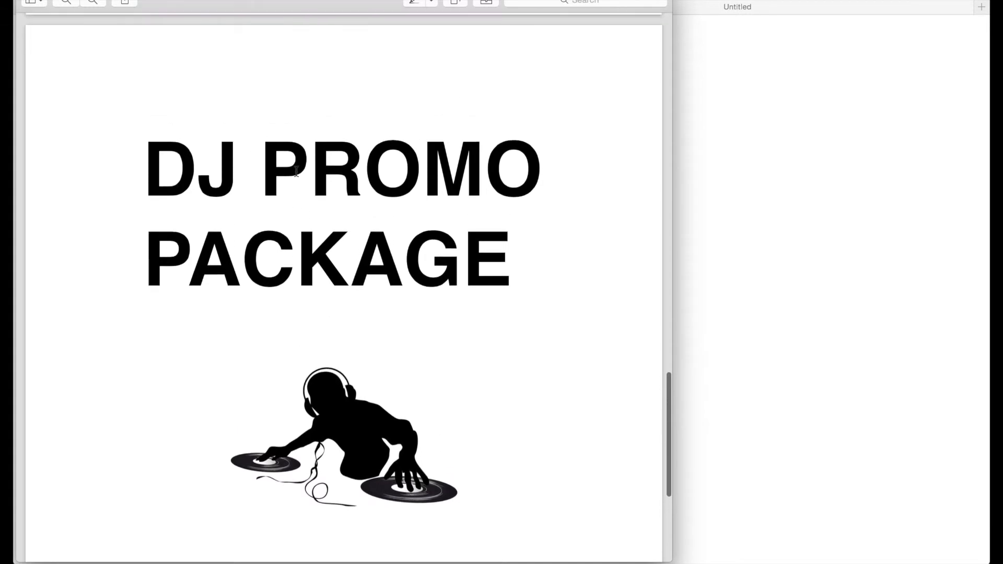
scroll(409, 268, "down", 7)
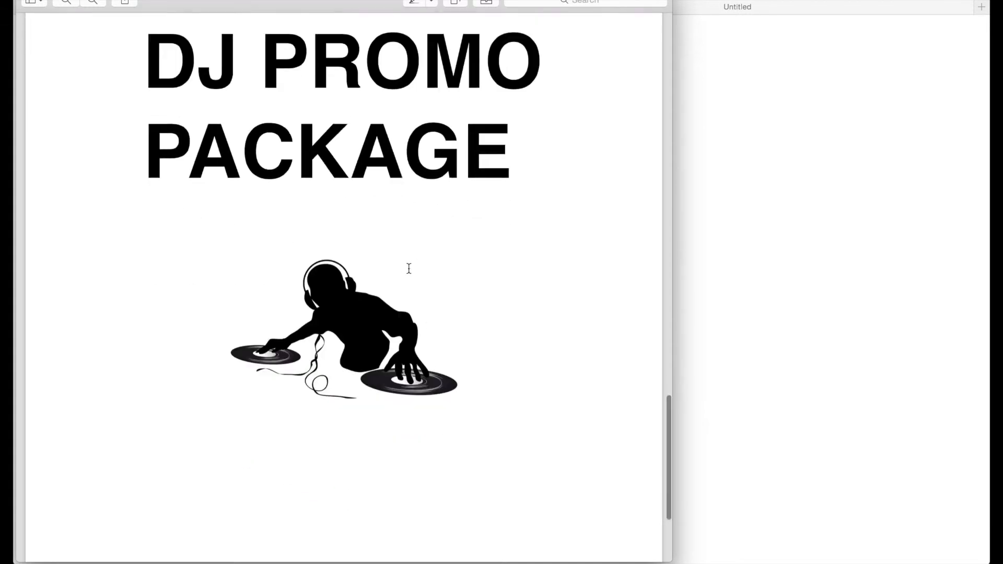
scroll(409, 268, "up", 12)
scroll(409, 268, "up", 2)
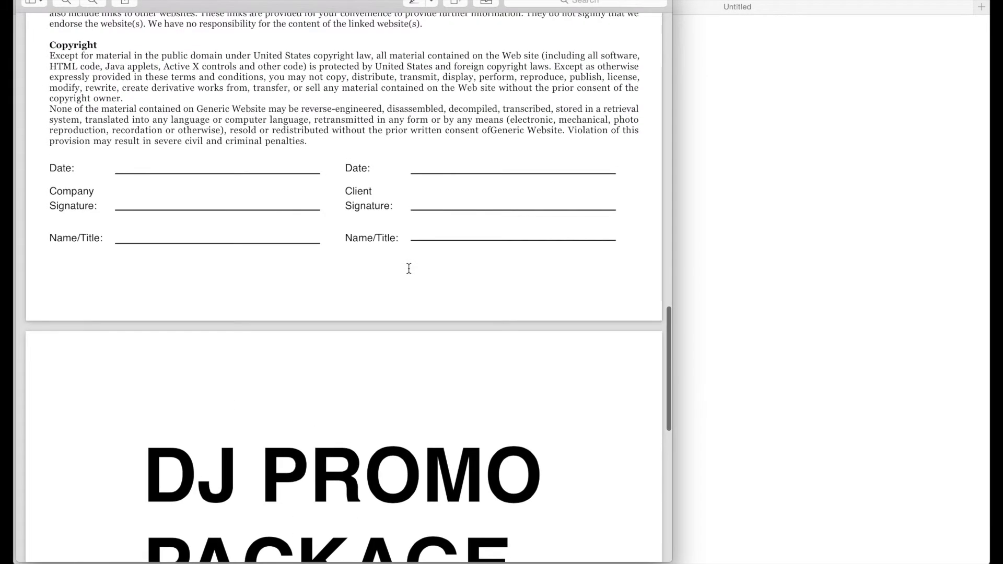
scroll(409, 268, "up", 20)
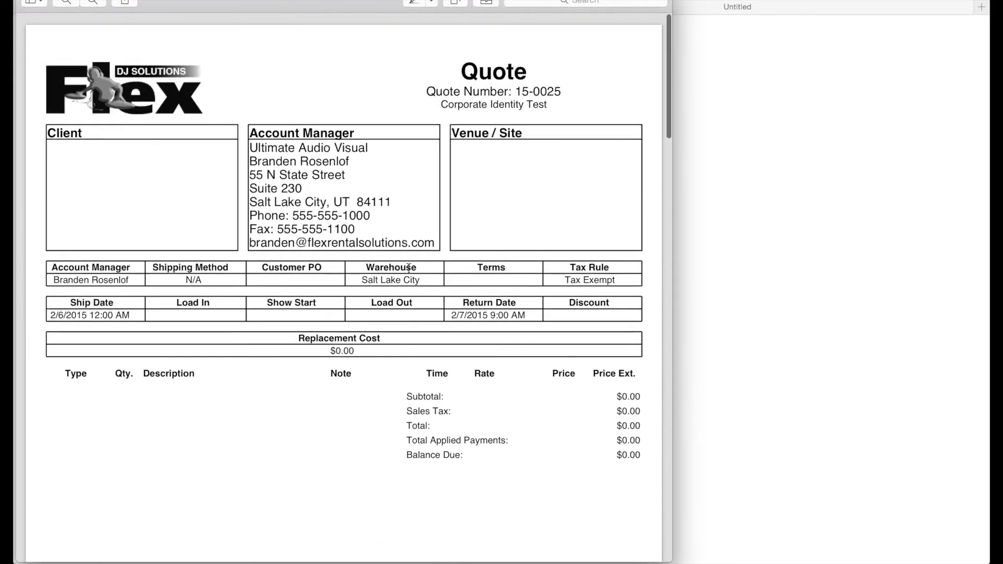
key("super+w")
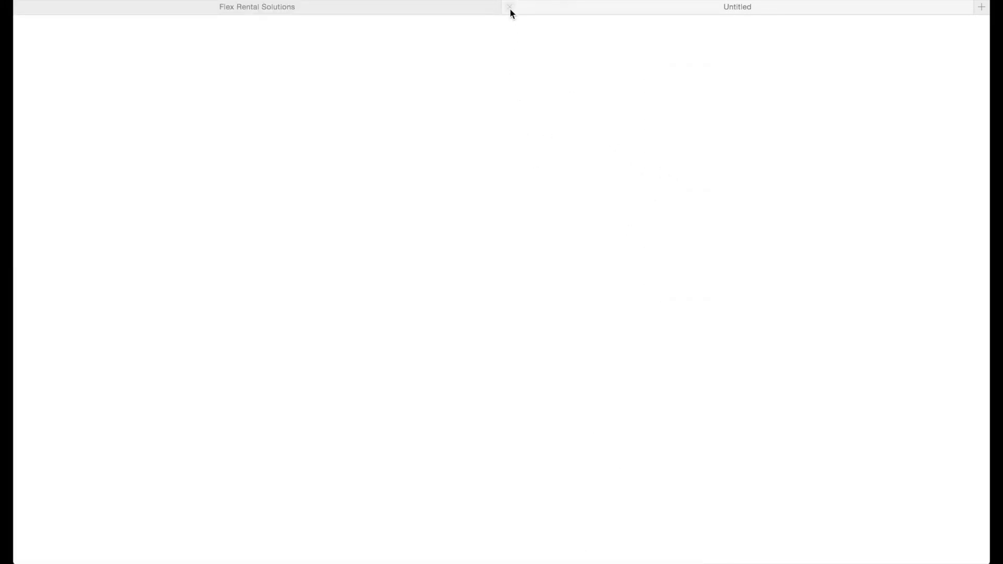
left_click(510, 7)
Step: Change the Corporate Identity Test quote's corporate identity to Flex Rental Solutions in its header
left_click(888, 224)
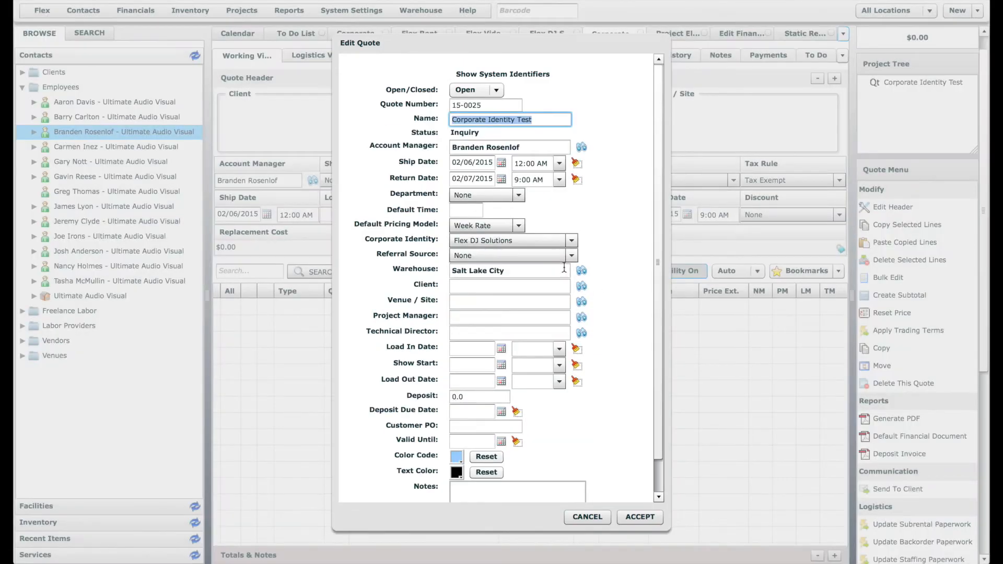
left_click(533, 241)
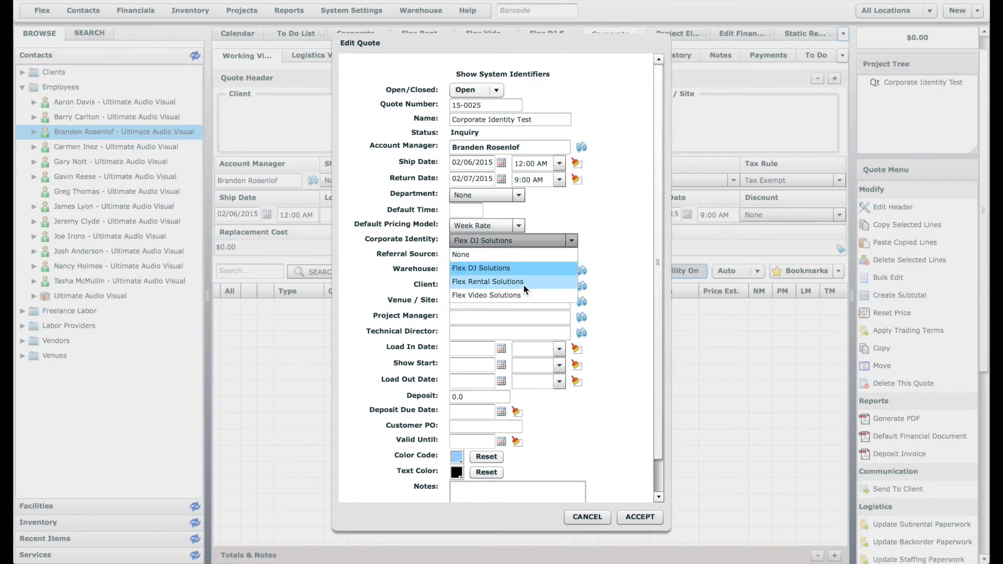
left_click(523, 284)
scroll(641, 491, "down", 1)
left_click(639, 516)
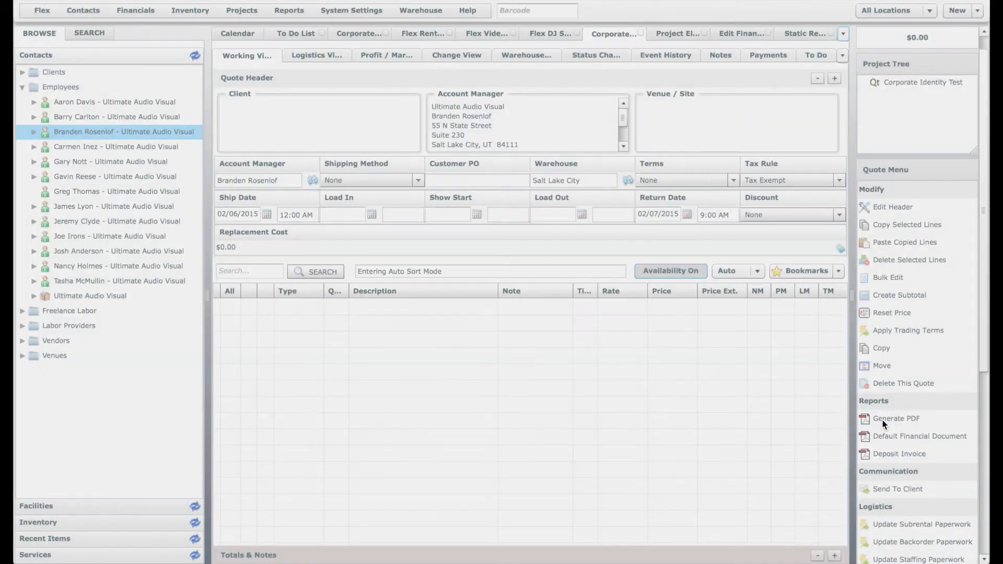
Step: Regenerate the Corporate Identity Test quote's PDF, examine its quote page and terms and conditions, and close it
left_click(881, 419)
left_click(672, 331)
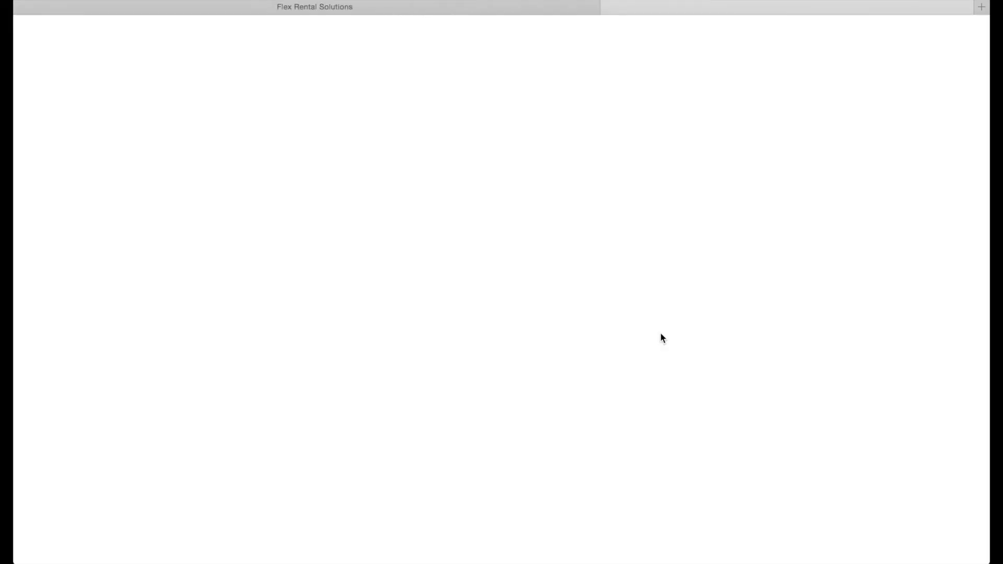
scroll(477, 317, "down", 5)
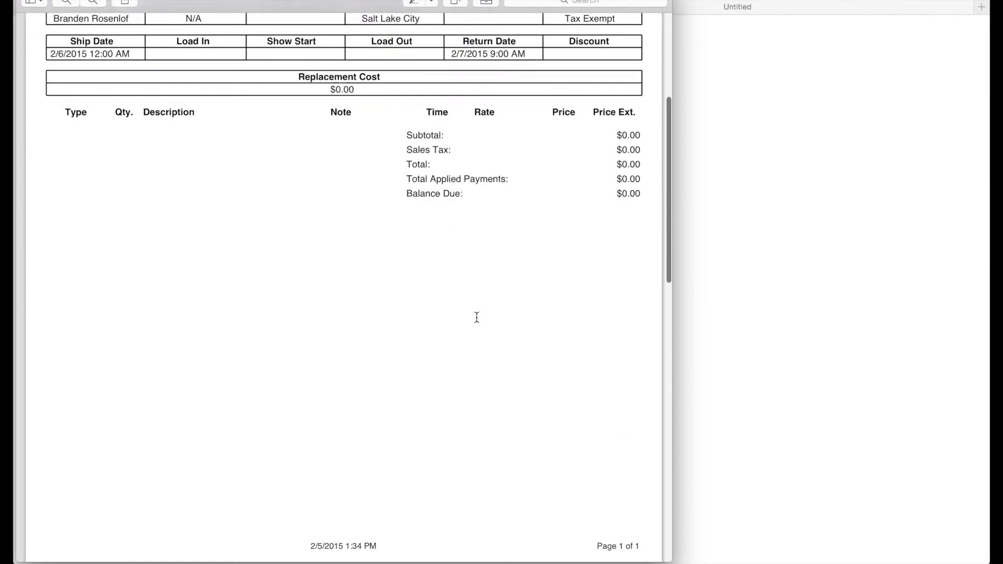
scroll(476, 317, "down", 5)
scroll(476, 317, "up", 7)
scroll(476, 317, "down", 9)
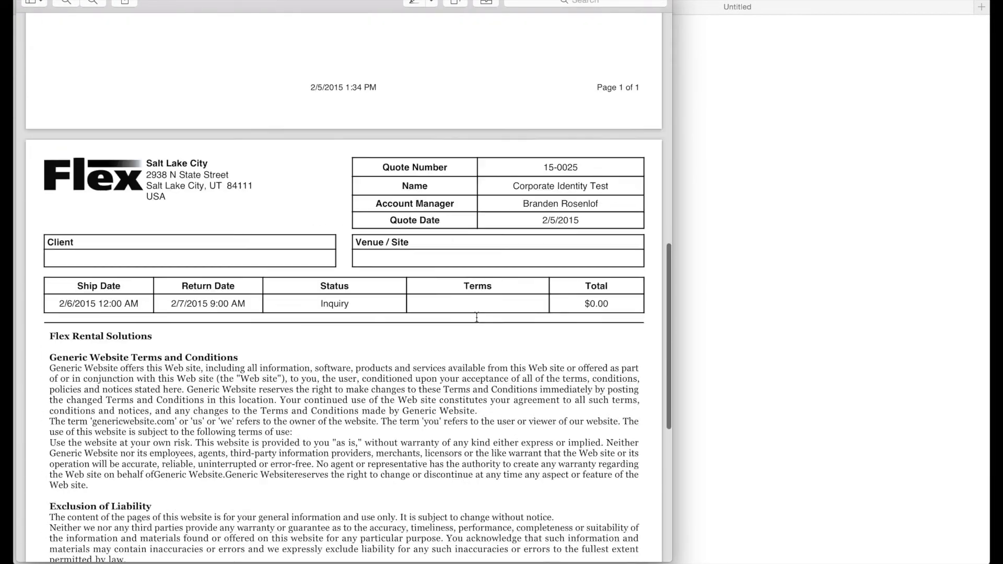
scroll(476, 317, "down", 10)
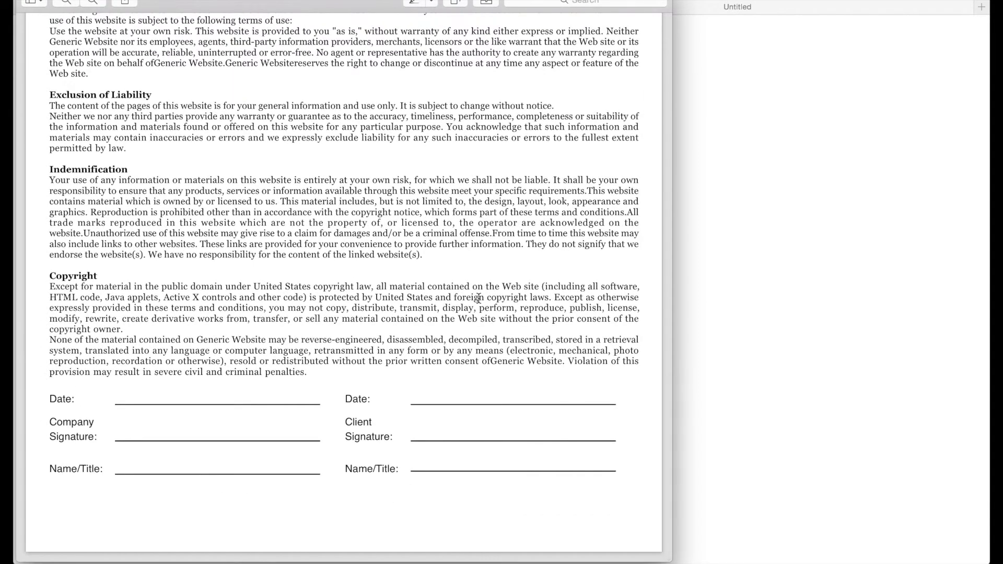
scroll(479, 297, "up", 12)
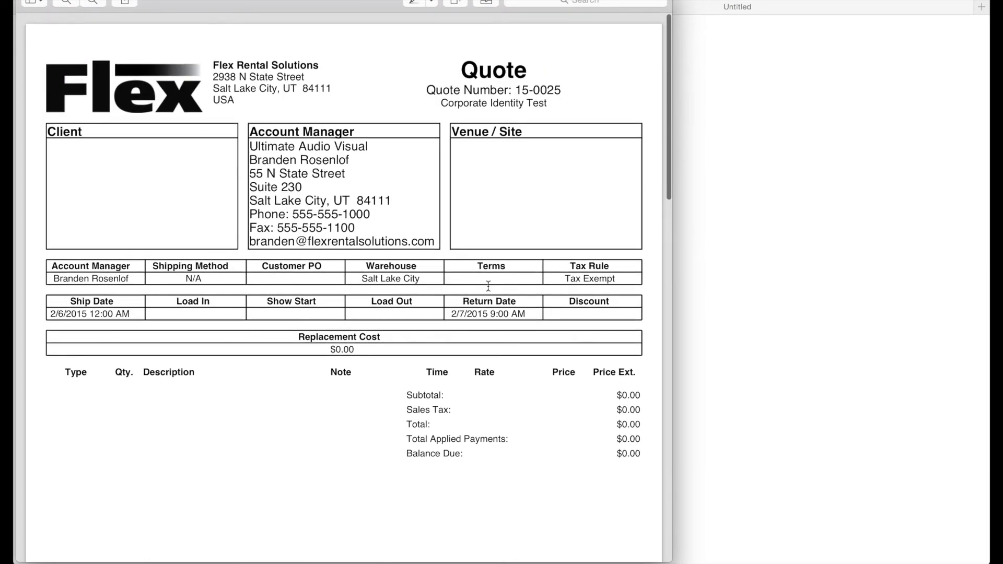
key("super+q")
left_click(509, 8)
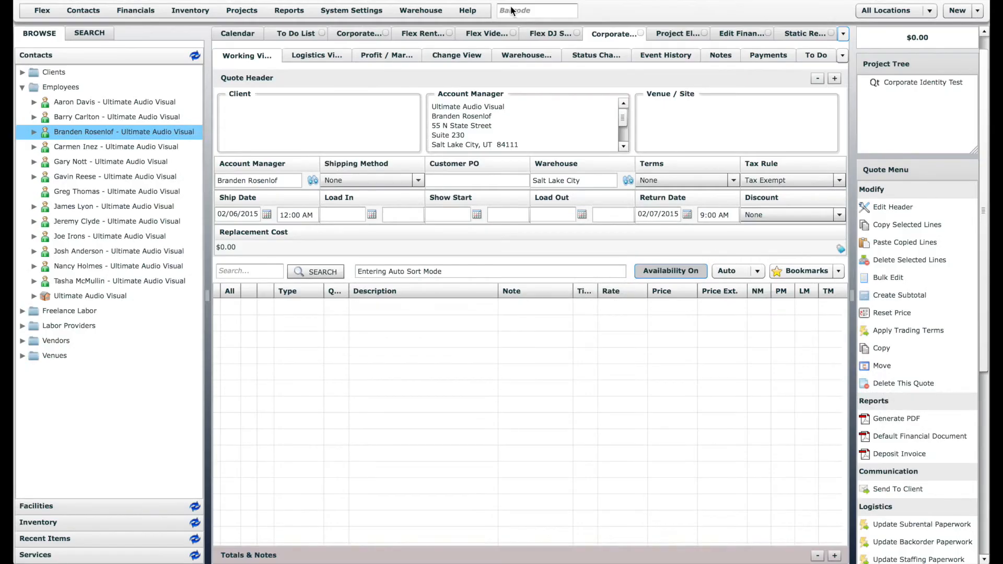
Step: Return to the Quote definition's default print format reports and review the corporate identity choices, keeping Flex DJ Solutions selected
left_click(742, 34)
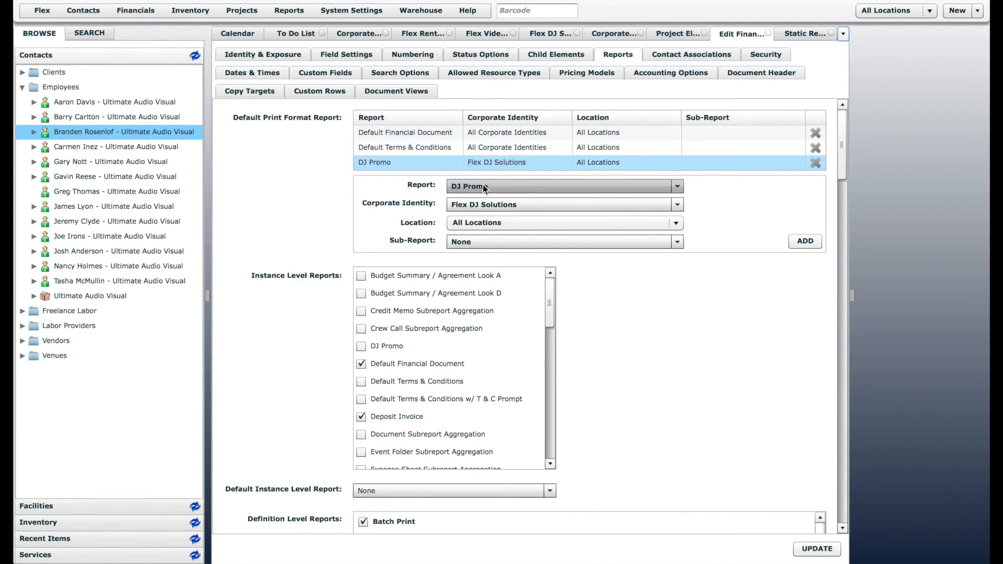
left_click(490, 204)
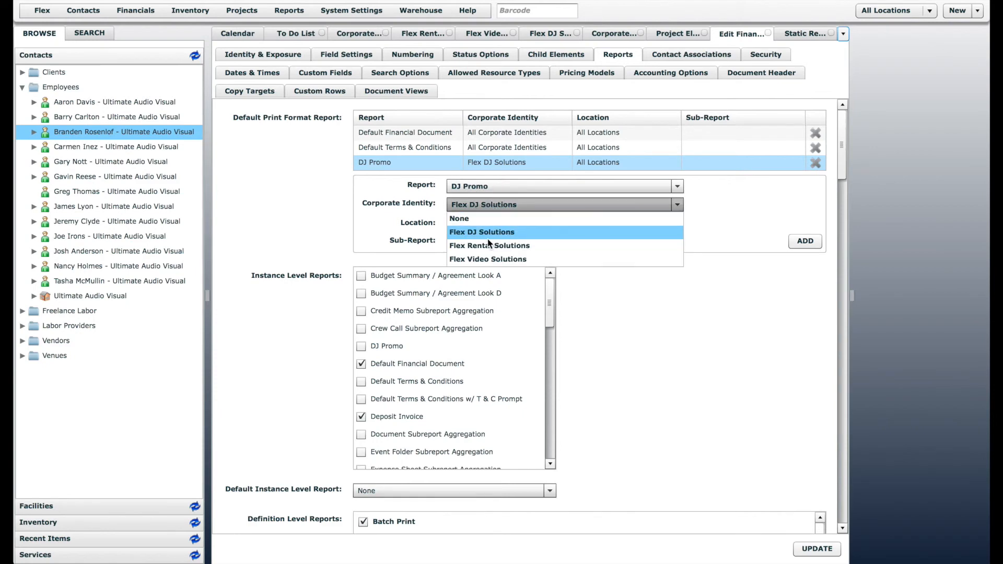
left_click(487, 233)
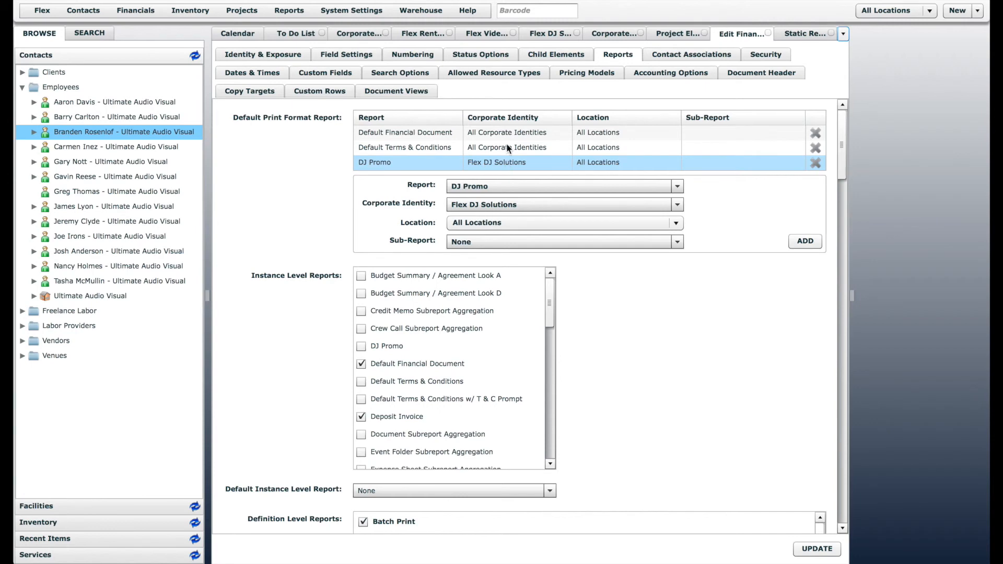
Step: Check the Corporate Identity column in the project calendar and in the list of quotes
left_click(235, 34)
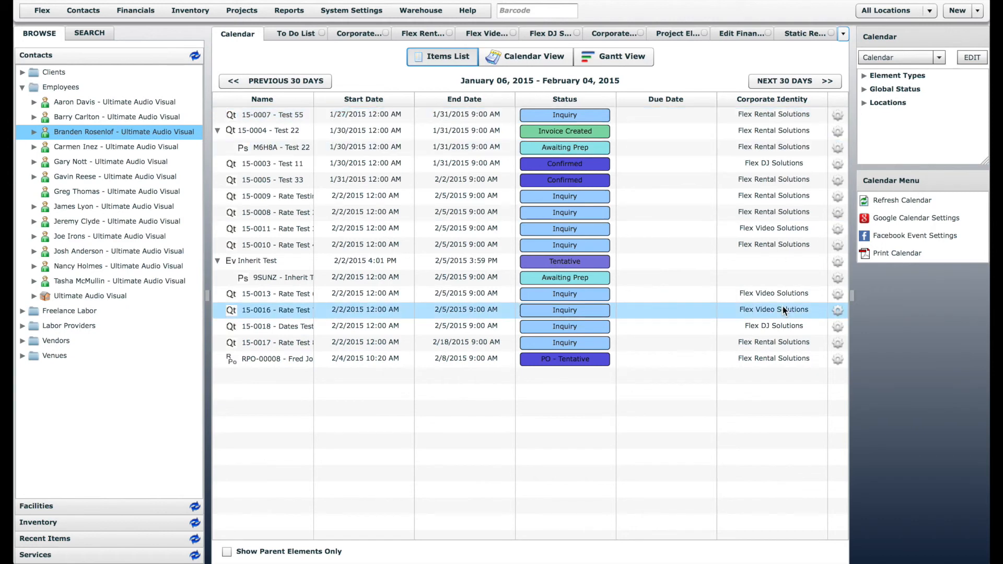
left_click(234, 12)
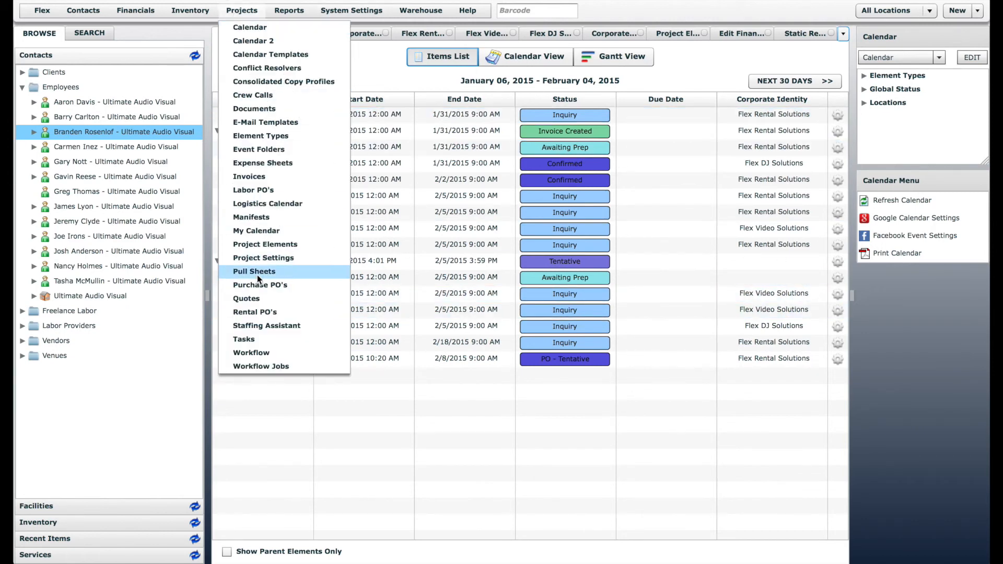
left_click(256, 297)
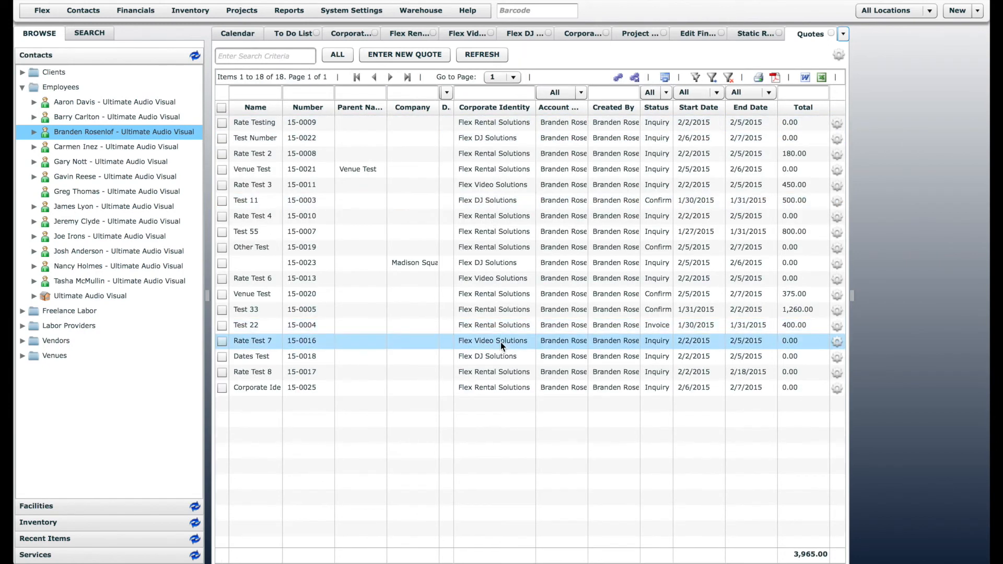
Step: Review the Quote definition's default print reports, the corporate identity list, and the Flex Rental, Flex Video and Flex DJ Solutions setup forms
left_click(673, 32)
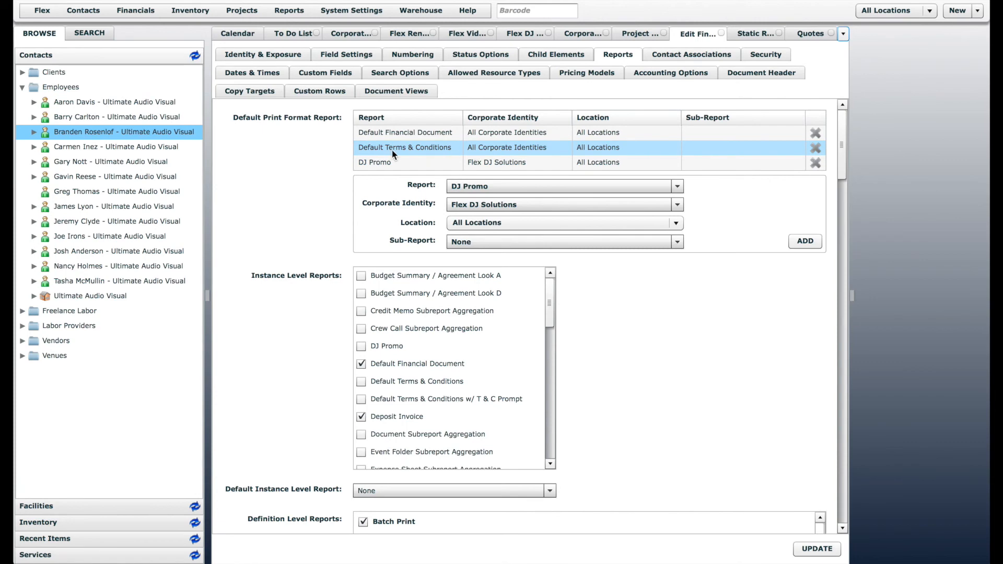
left_click(368, 34)
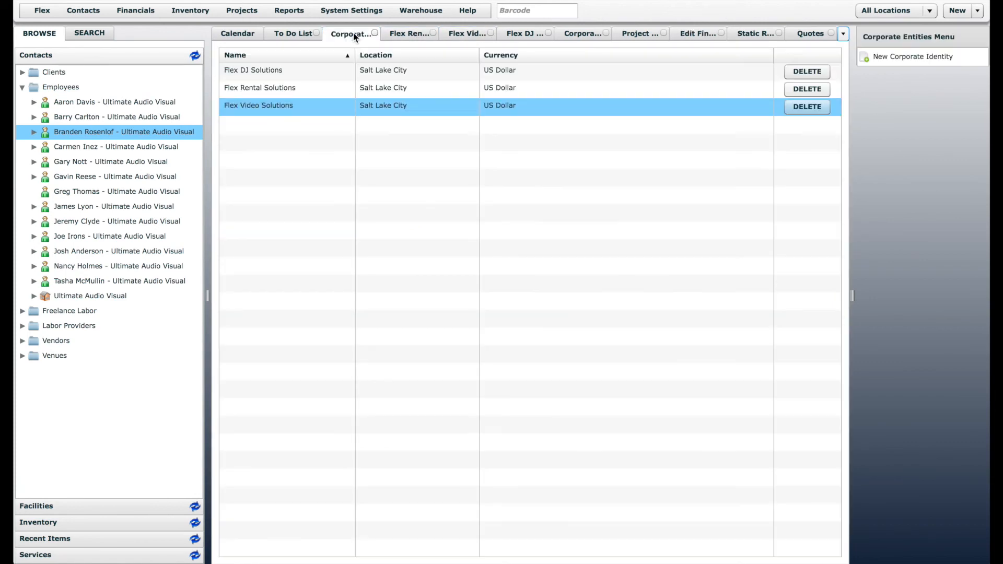
left_click(394, 33)
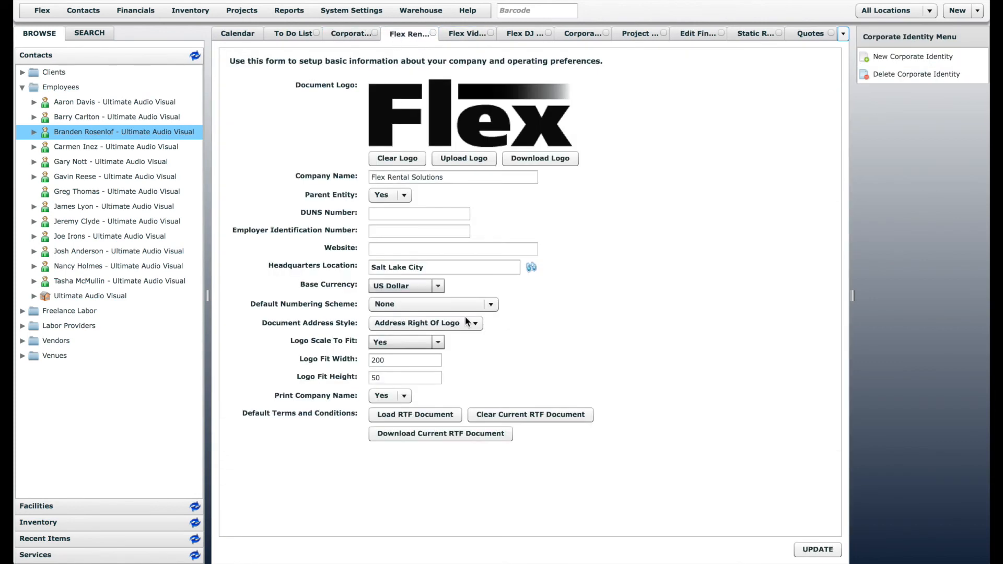
left_click(479, 35)
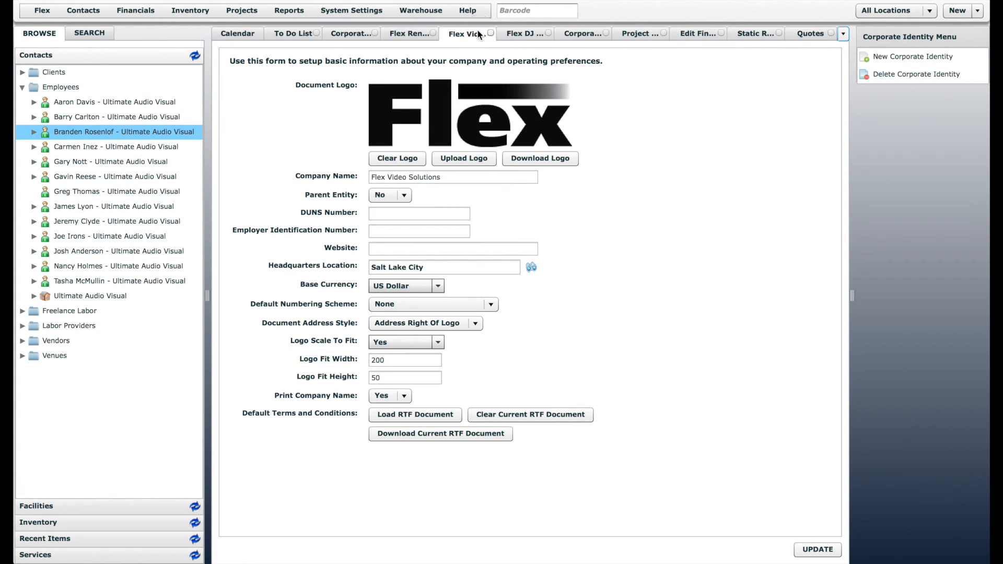
left_click(515, 35)
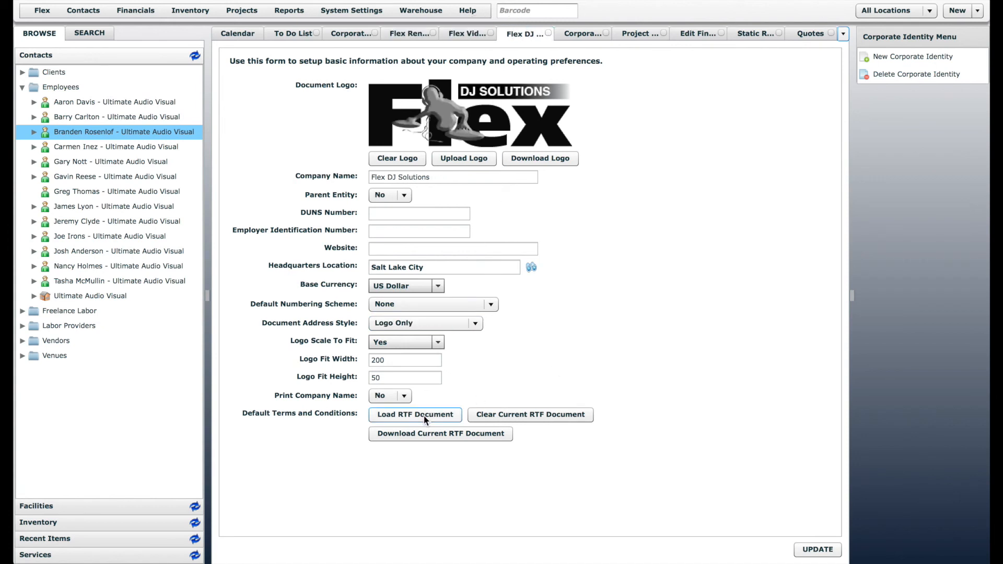